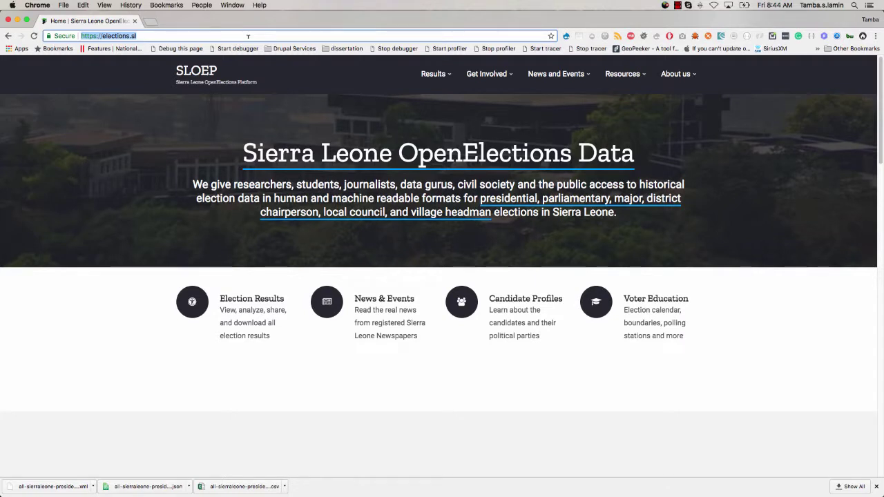
Go to the login page of the Sierra Leone OpenElections site at elections.sl/user.
click(248, 36)
text(/)
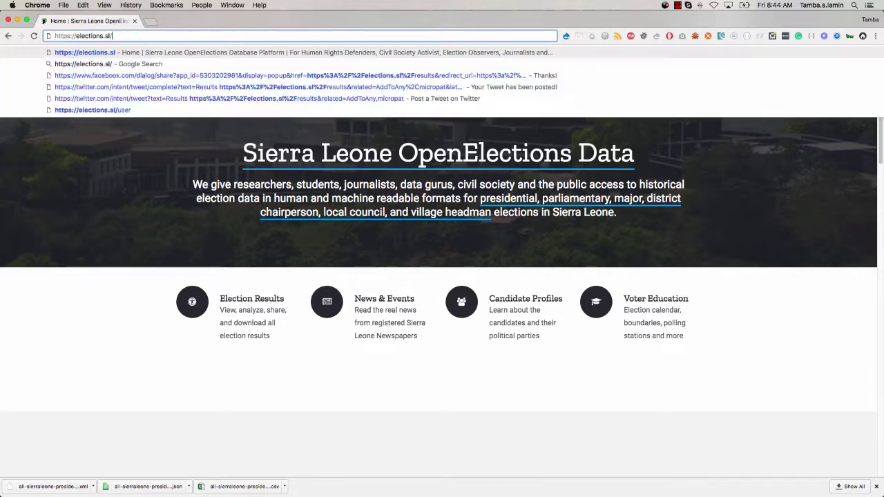
text(user)
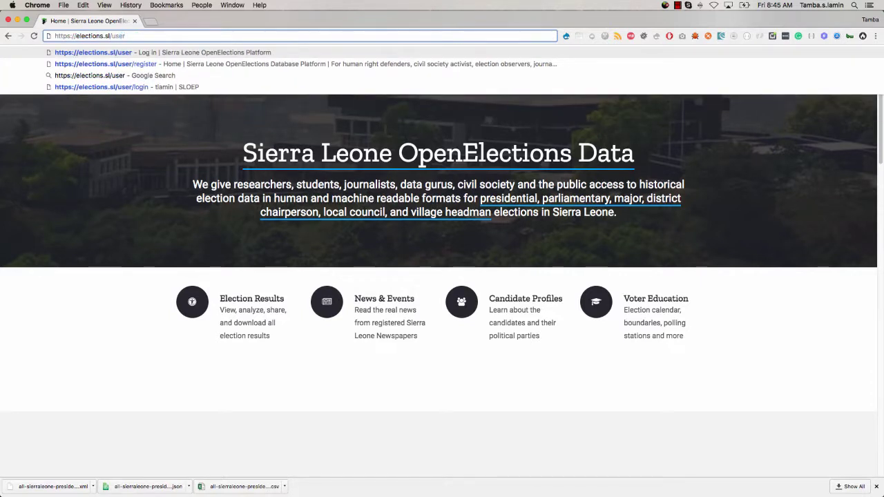
key(Return)
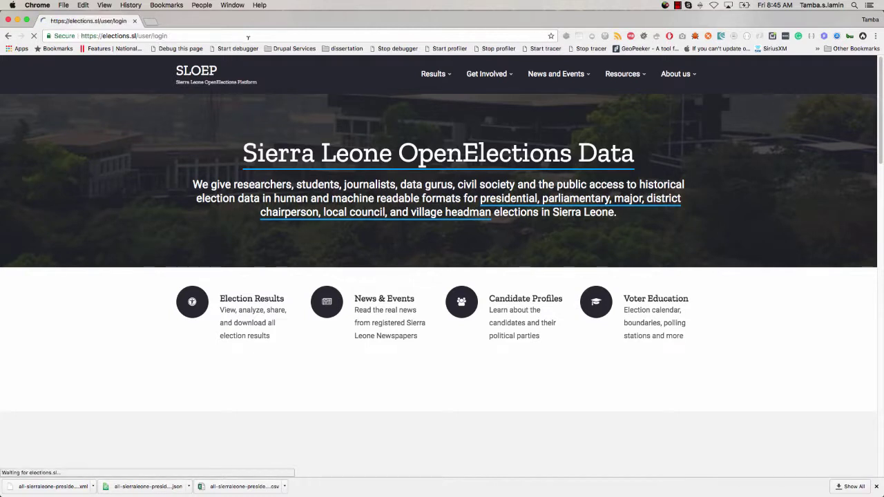
scroll(128, 227, down, 2)
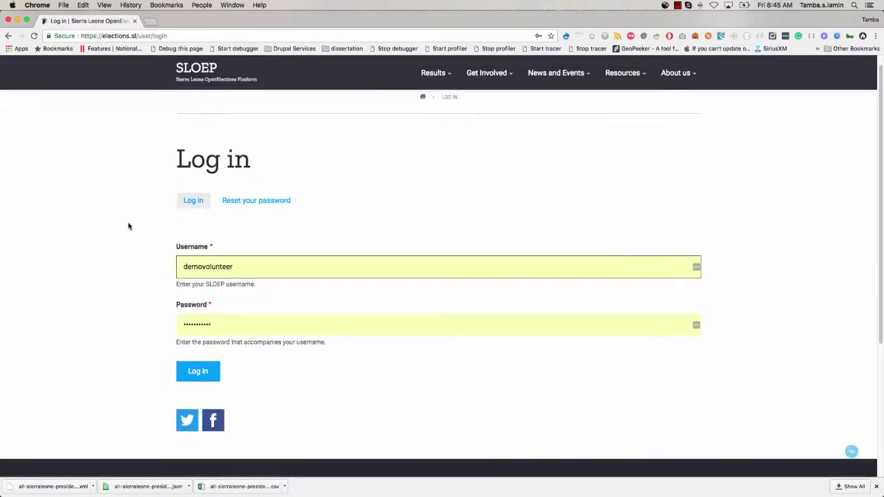
scroll(129, 227, up, 2)
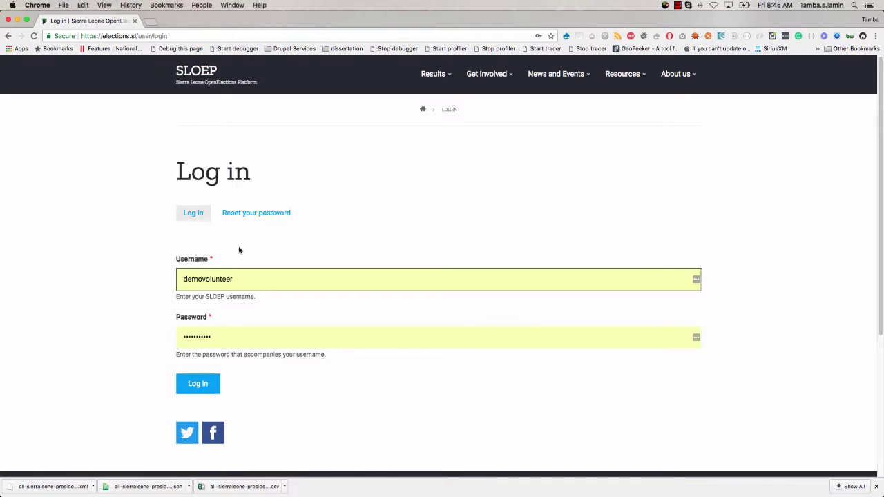
View the password reset page, and return to the login form through the Get Involved page.
click(257, 214)
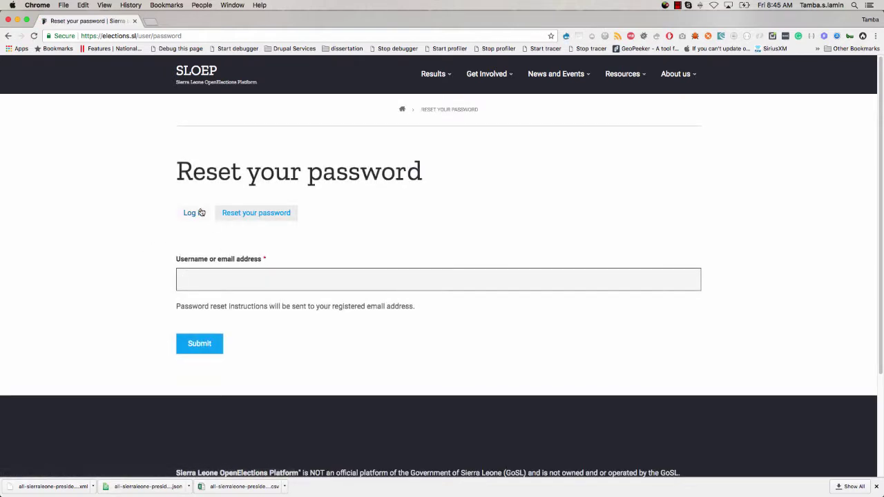
click(495, 76)
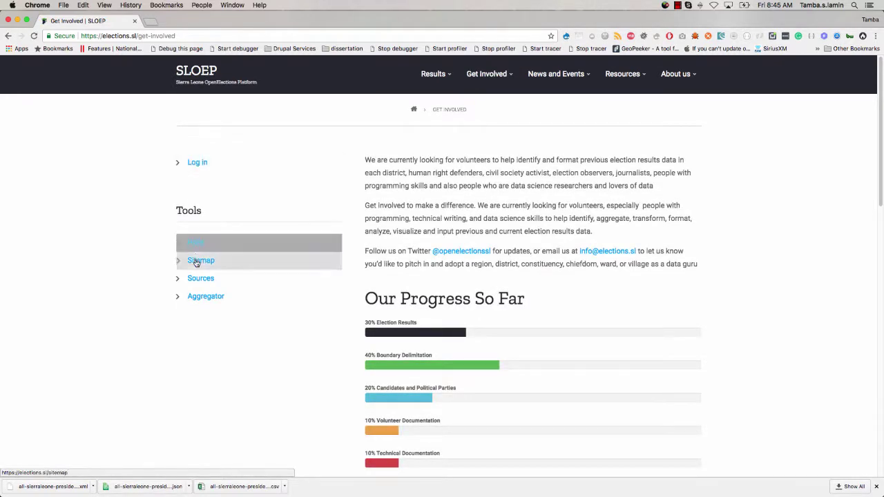
click(201, 165)
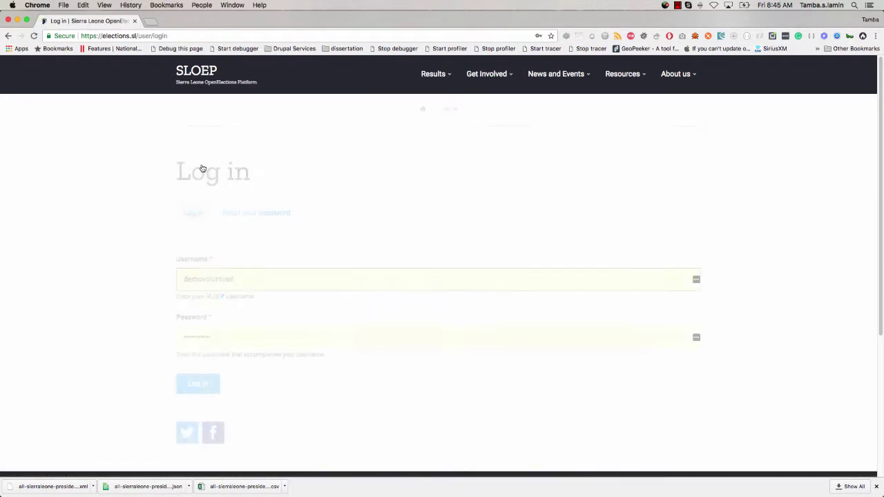
Log in to the volunteer account with the prefilled username and password.
drag(252, 279, 152, 278)
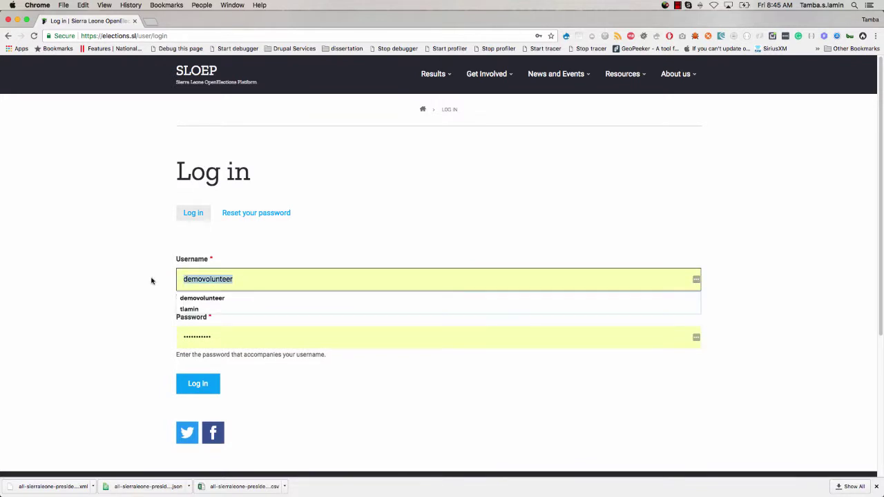
drag(219, 331, 141, 335)
scroll(137, 307, down, 2)
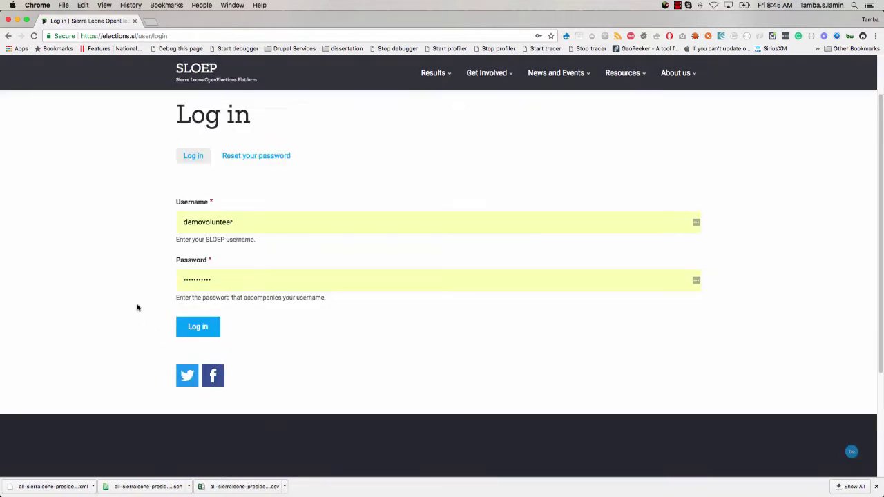
click(196, 326)
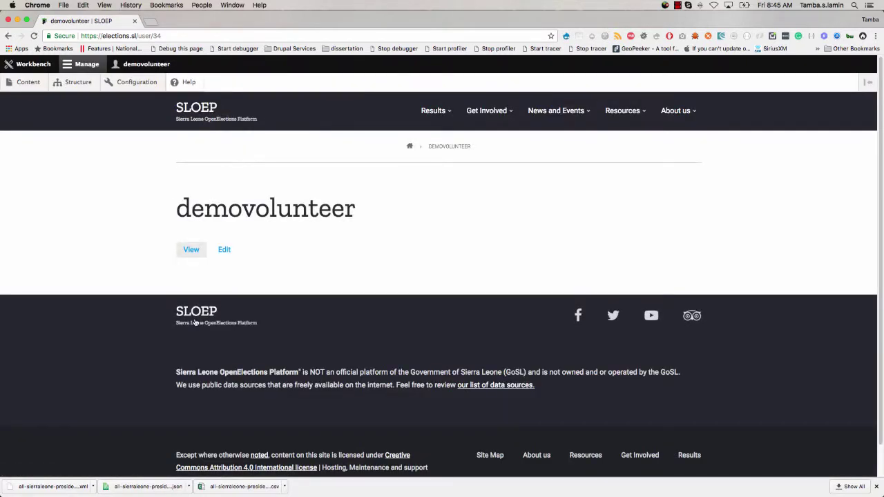
Open the account's edit form, examine its new password and confirmation fields, and return to the profile page.
click(224, 250)
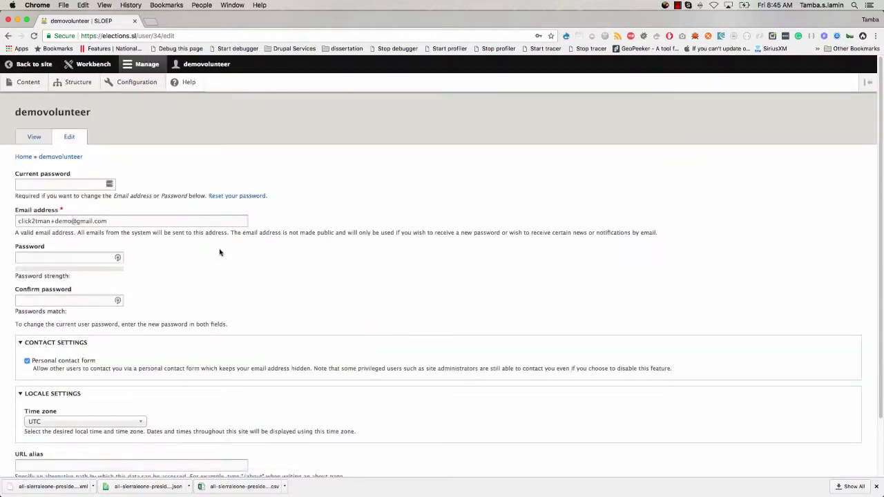
scroll(233, 311, down, 2)
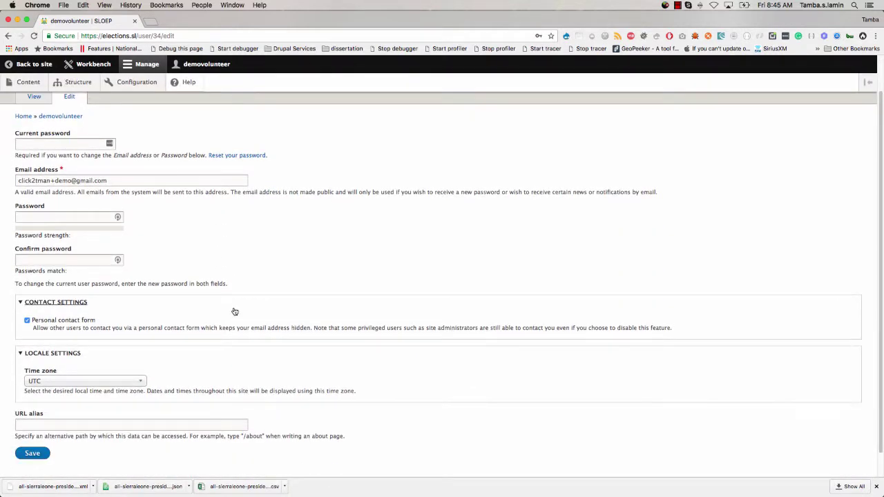
click(69, 217)
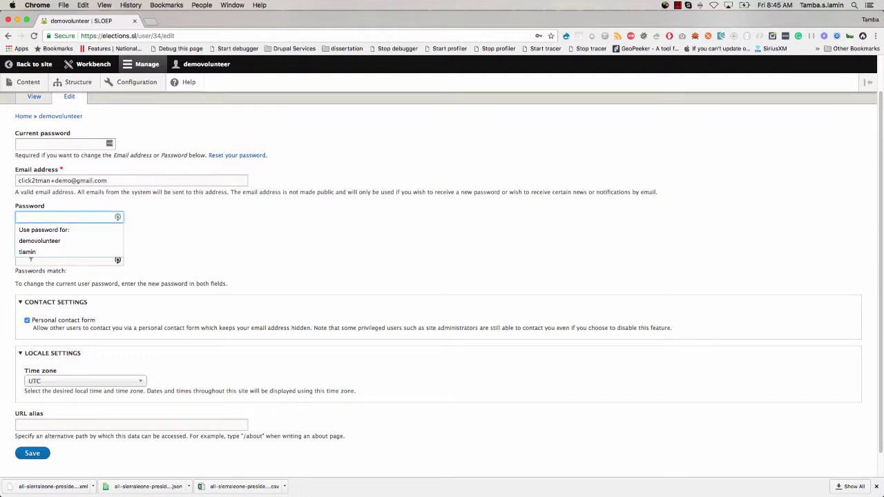
key(Tab)
click(212, 252)
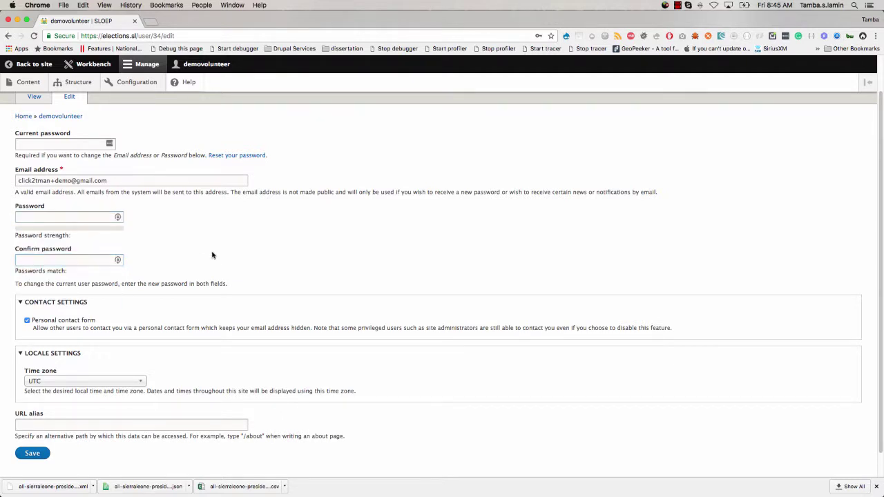
click(8, 36)
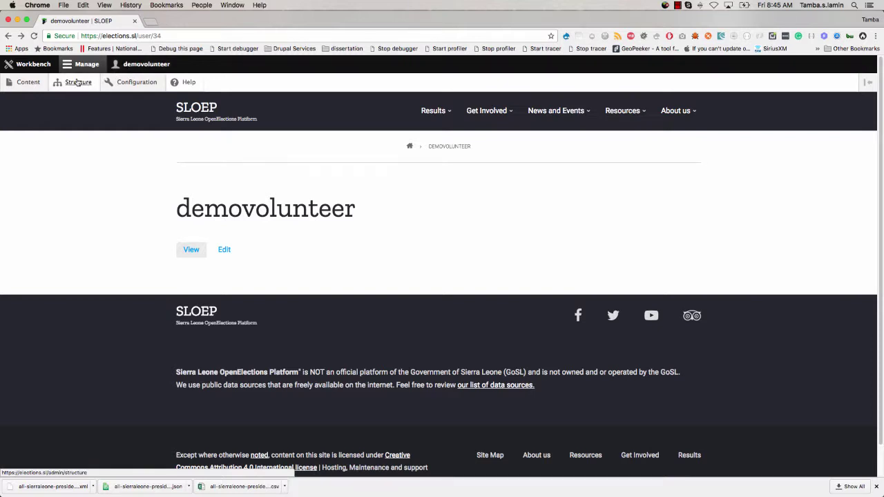
From My Workbench, open the RUFP presidential district result dated 2002-05-14 and examine its details.
click(43, 65)
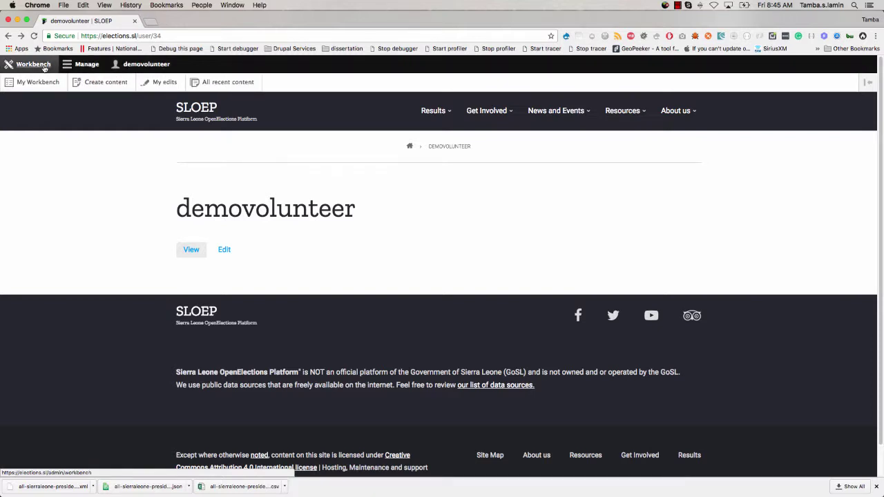
click(40, 83)
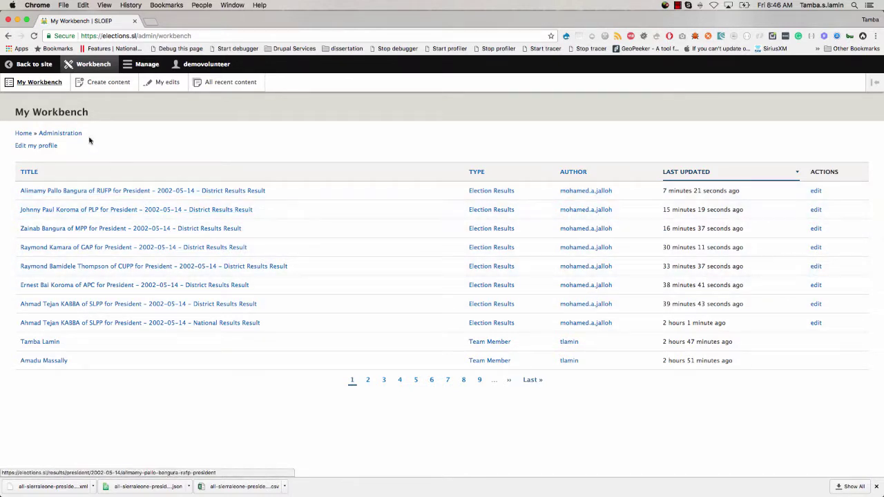
click(108, 194)
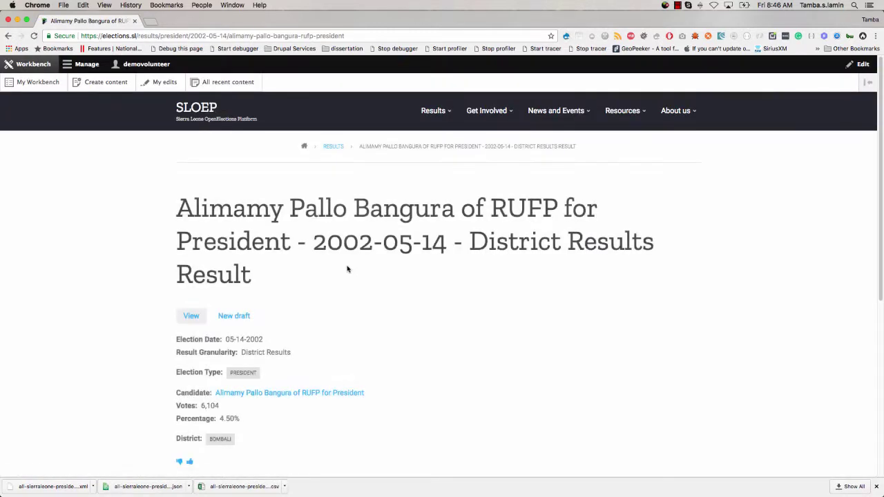
scroll(347, 269, down, 3)
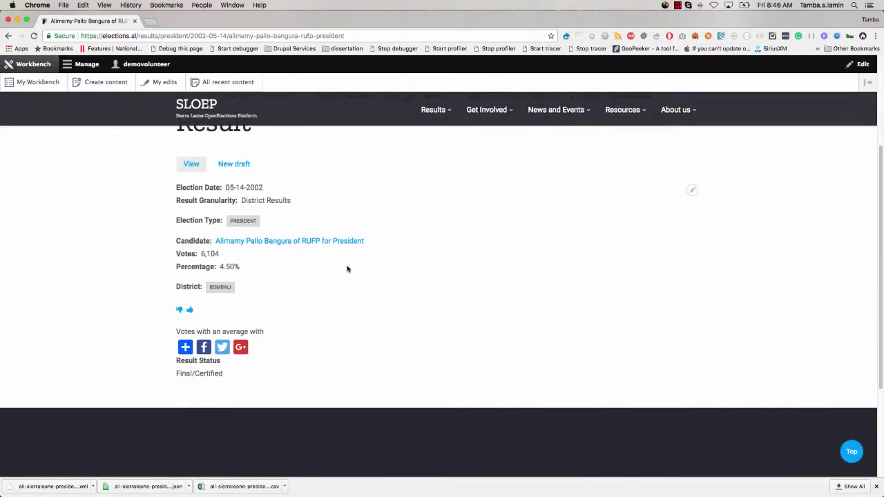
scroll(347, 269, up, 1)
scroll(347, 269, up, 1)
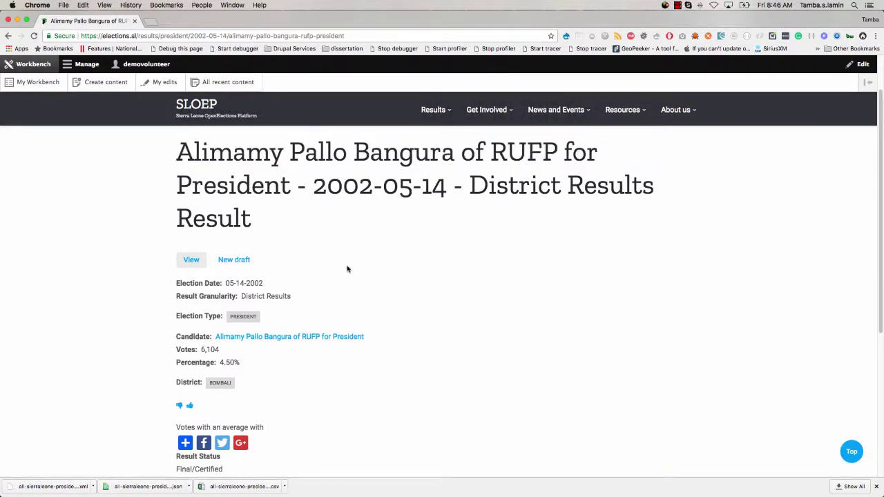
scroll(353, 268, up, 1)
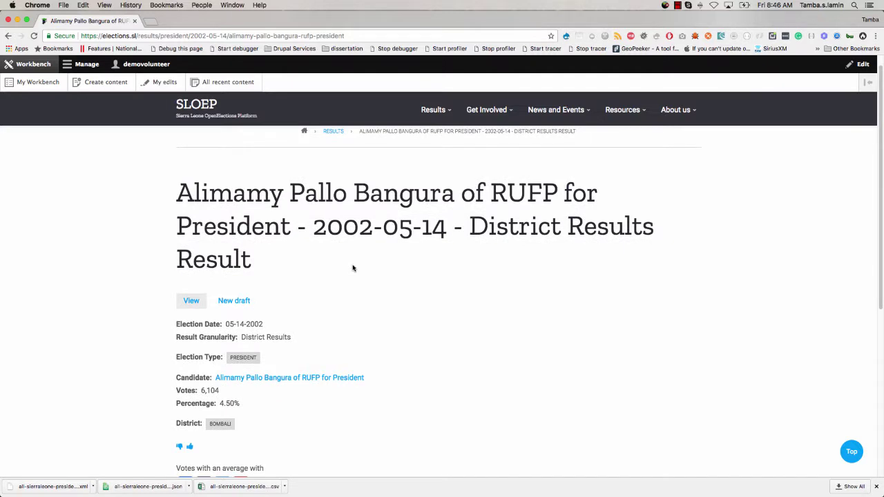
scroll(353, 268, down, 1)
scroll(259, 290, down, 3)
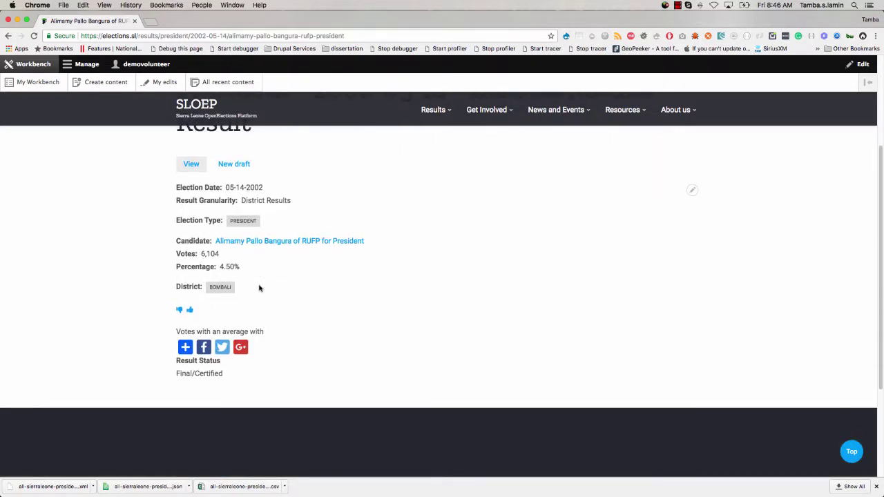
Open a new draft of the RUFP district result and examine its fields, including the moderation state choices.
scroll(259, 288, up, 1)
click(241, 200)
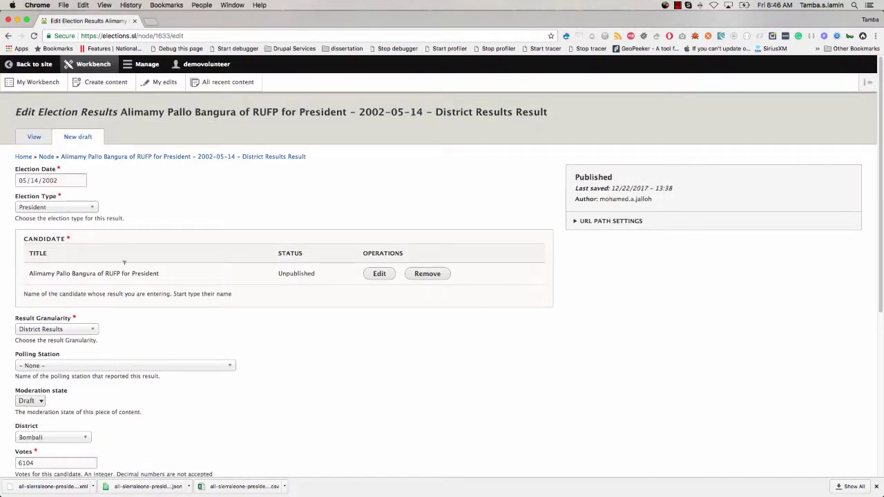
scroll(124, 276, down, 5)
click(28, 201)
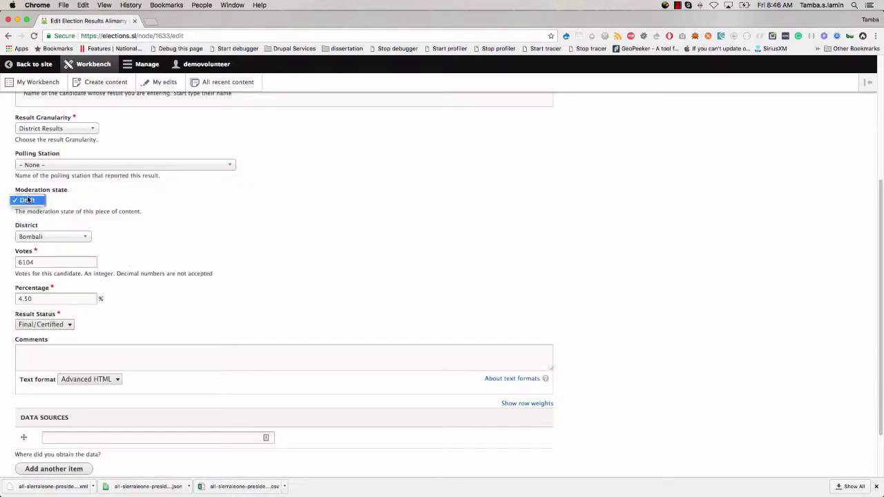
click(105, 200)
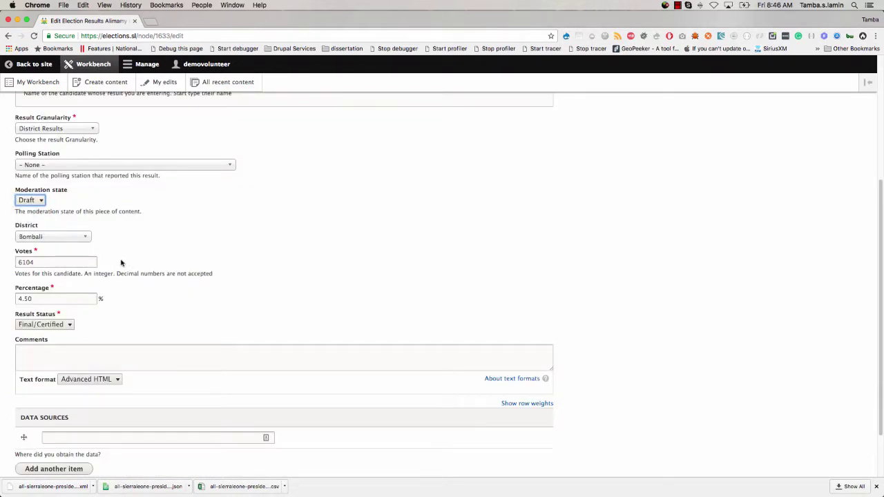
scroll(121, 263, down, 3)
scroll(120, 263, up, 6)
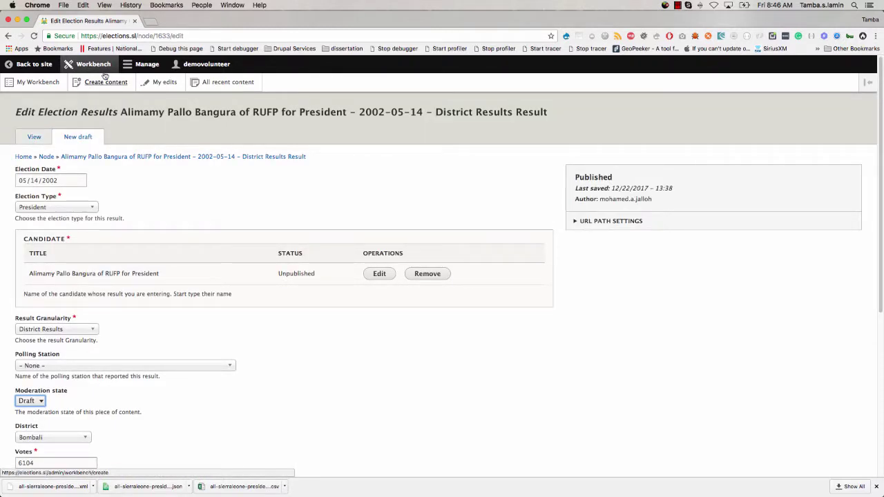
Open the content administration page and look through its list of files (PDF, DOCs).
click(136, 67)
click(31, 83)
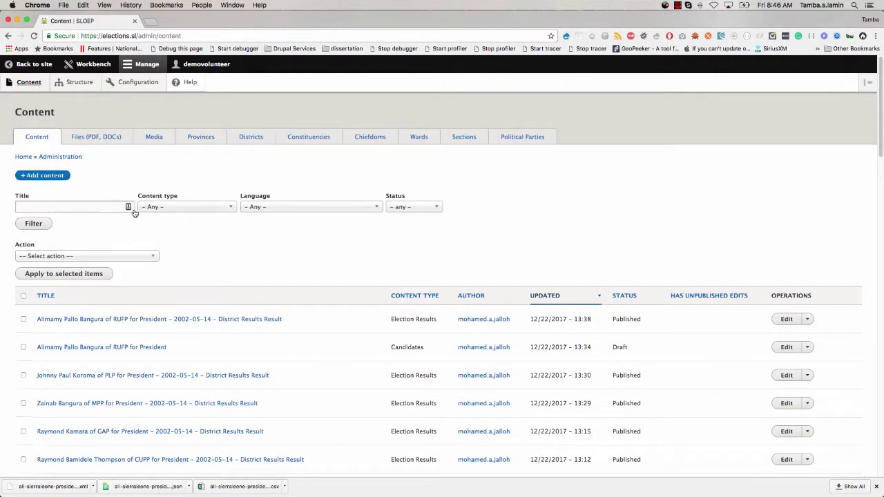
click(88, 141)
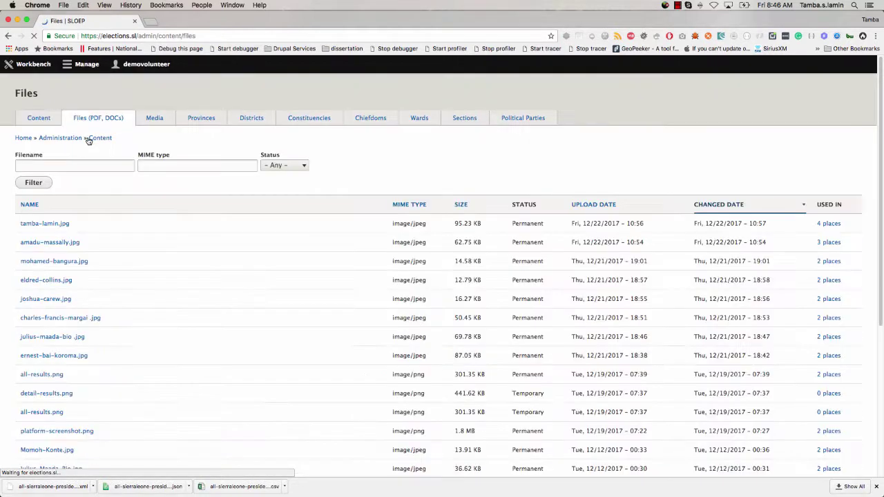
scroll(79, 275, down, 1)
scroll(79, 275, down, 15)
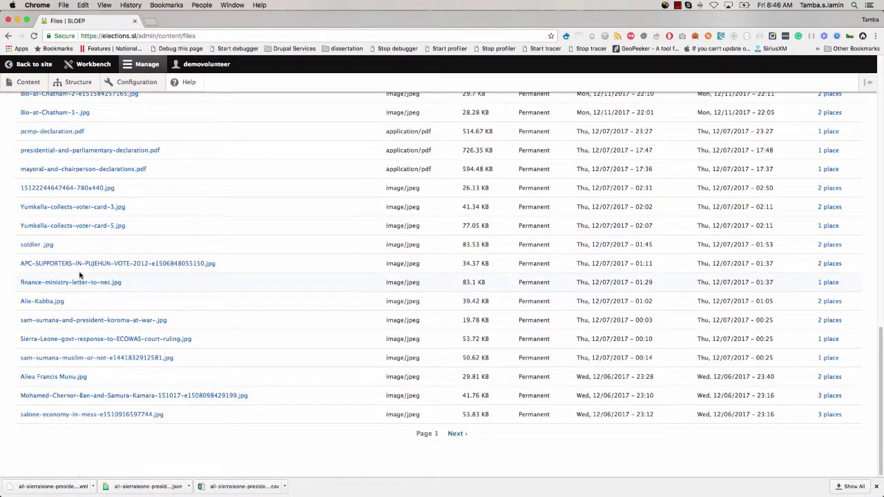
scroll(79, 275, up, 15)
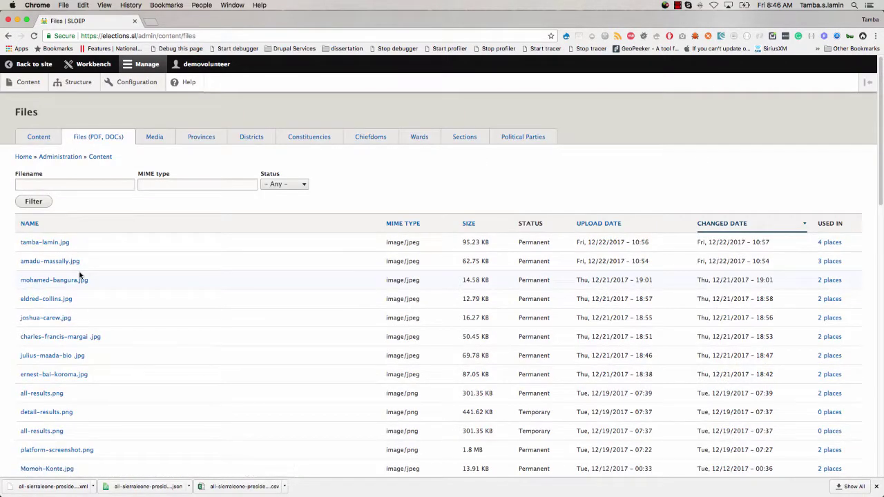
Open the site's media list and look through its uploaded images and declaration documents.
click(154, 141)
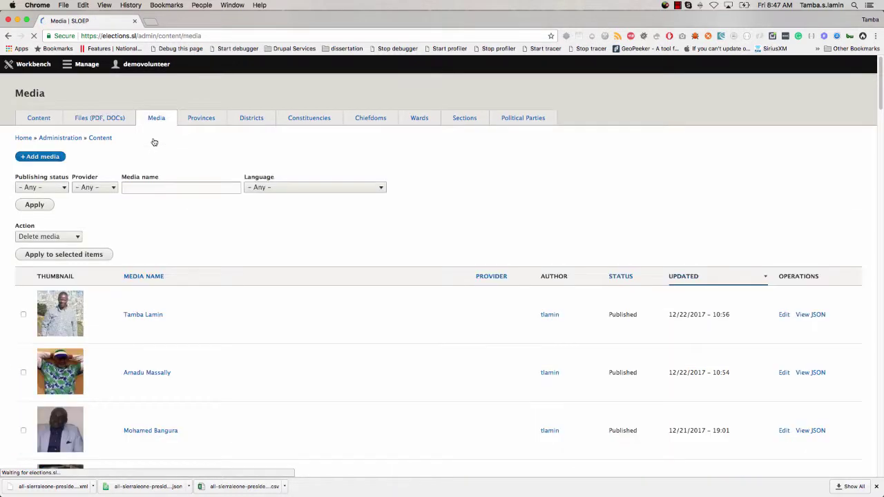
scroll(169, 279, down, 15)
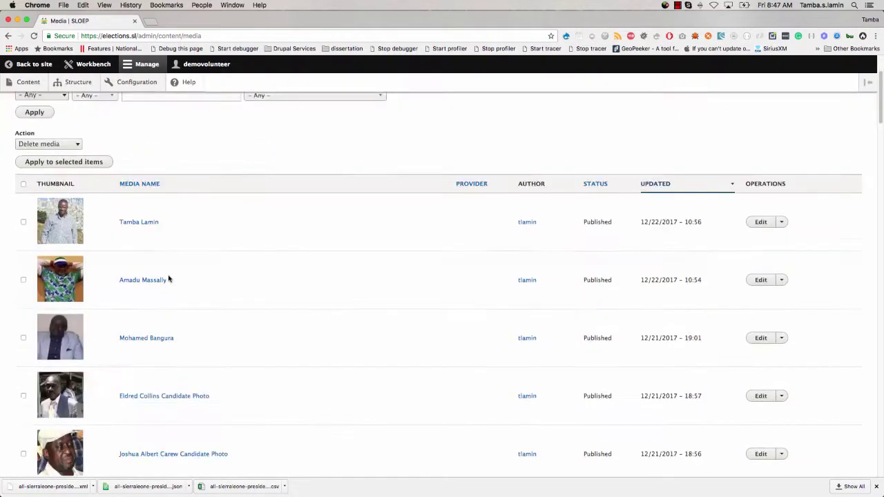
scroll(168, 279, down, 20)
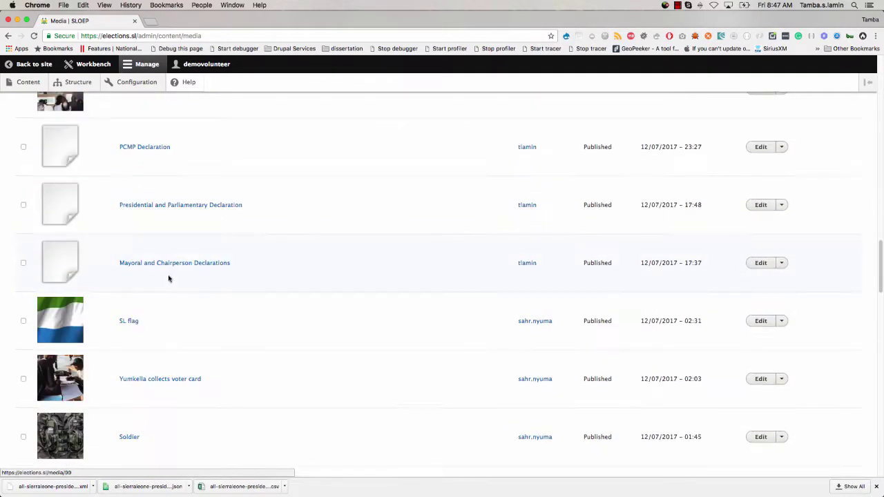
scroll(169, 278, up, 20)
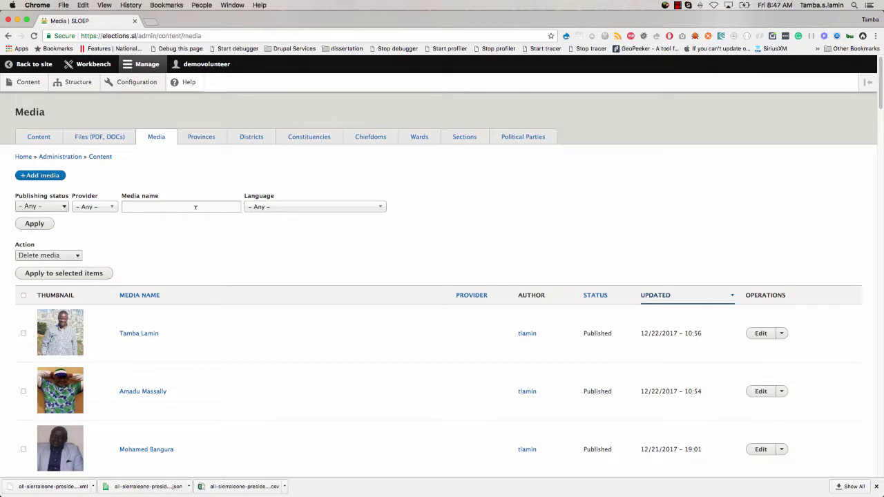
Filter the media list by the Document provider and view the results, and repeat with the Image provider.
click(97, 208)
click(97, 229)
click(35, 224)
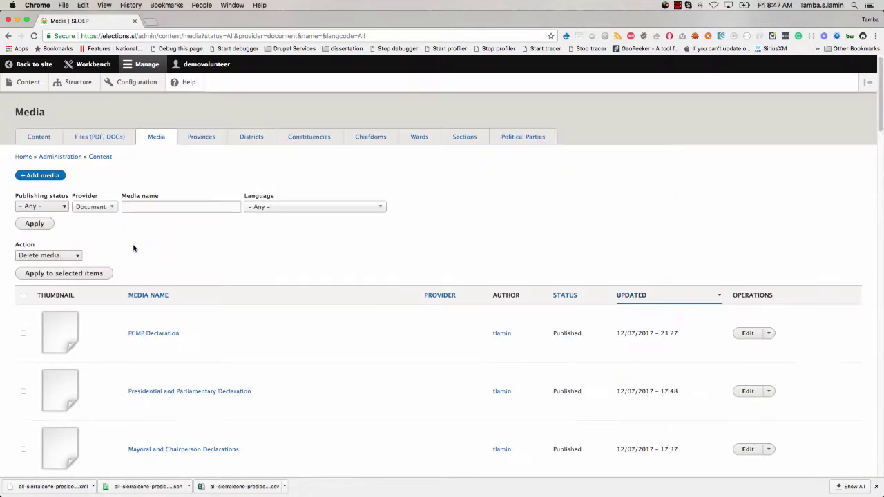
click(109, 209)
click(102, 240)
click(40, 227)
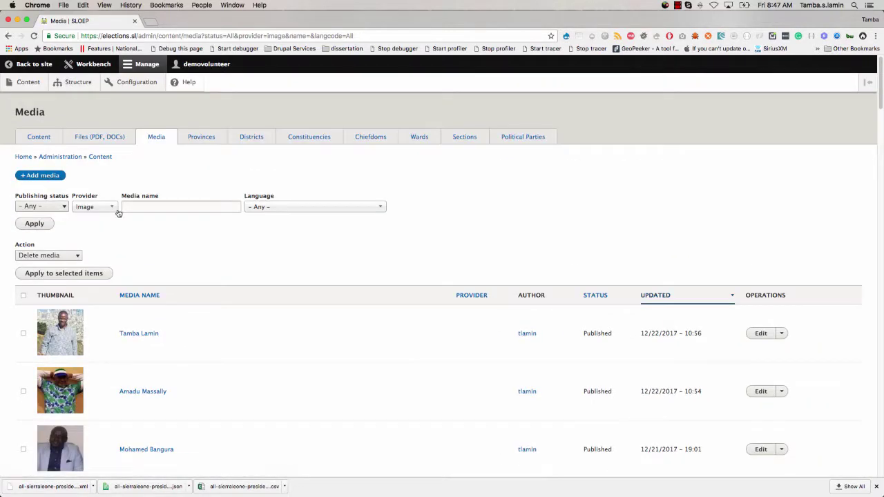
Filter the media list by the Video provider, and switch the provider filter back to Image.
click(109, 209)
click(93, 274)
click(46, 225)
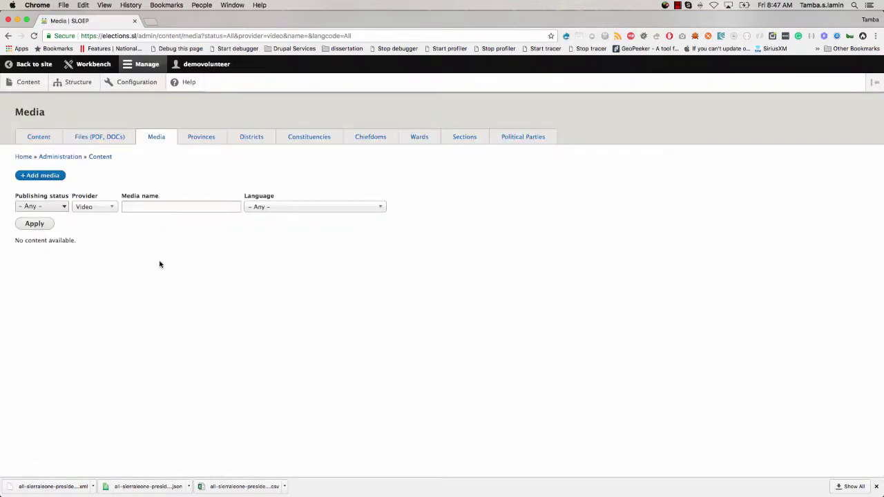
click(103, 207)
click(95, 240)
click(36, 224)
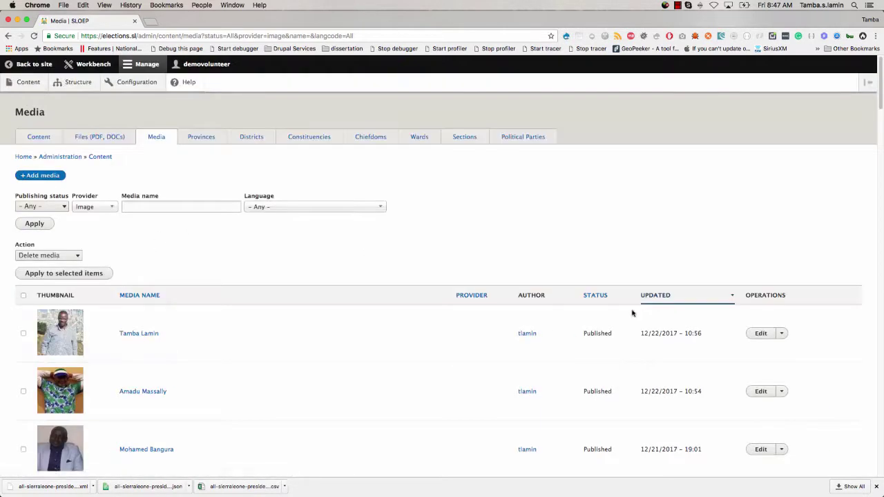
Examine the edit form of the first listed image, and open the form for adding a new image from the media list.
click(765, 334)
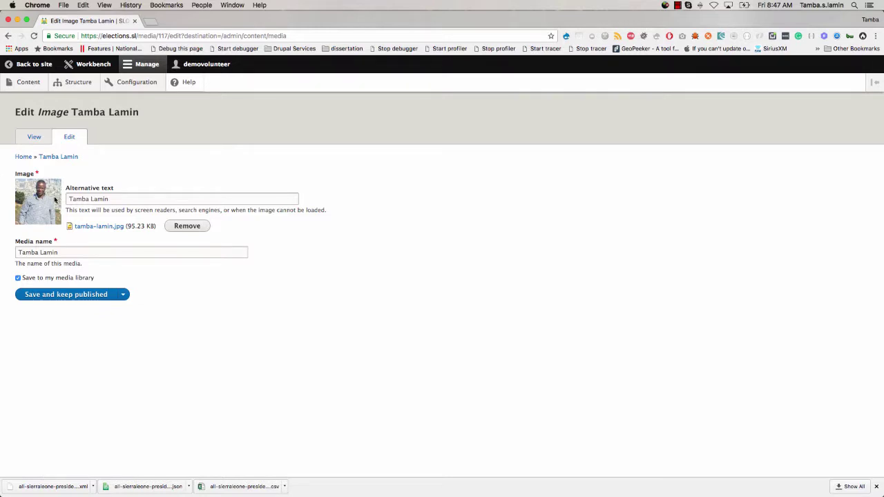
click(29, 83)
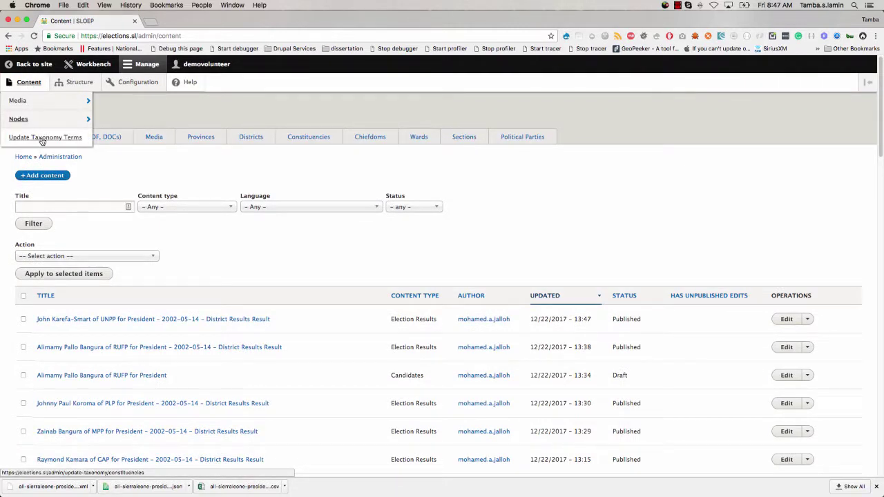
click(156, 140)
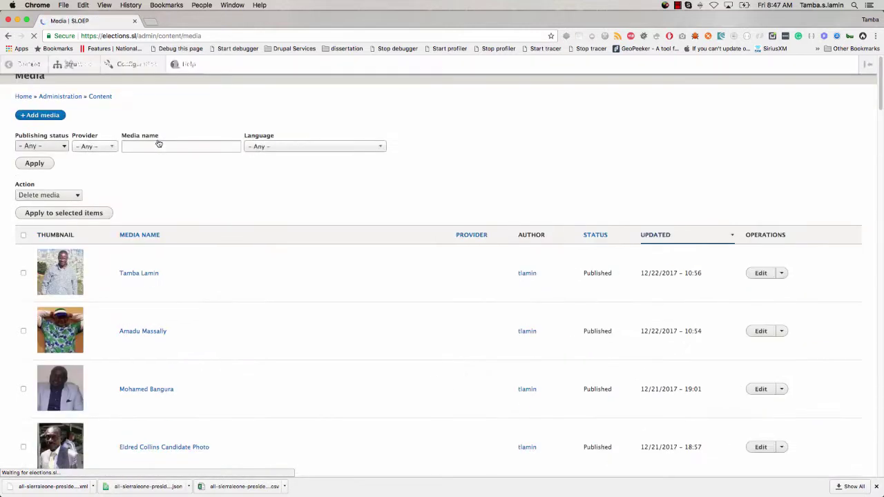
click(48, 176)
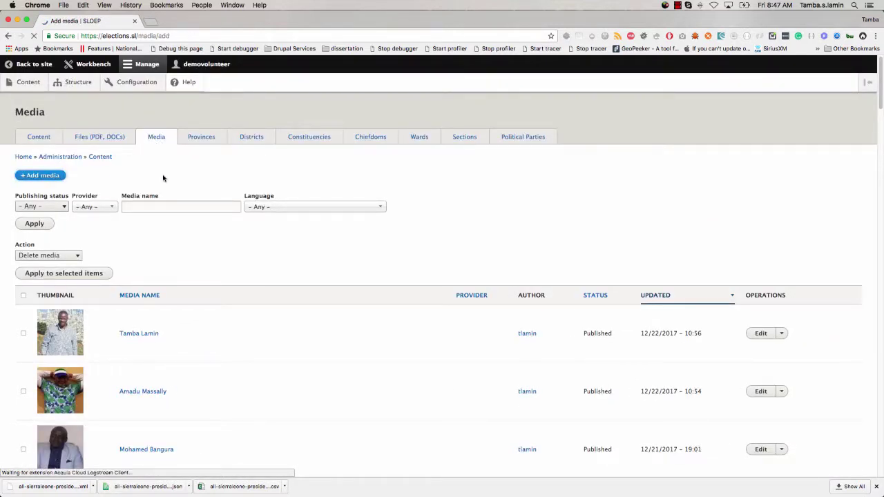
click(36, 185)
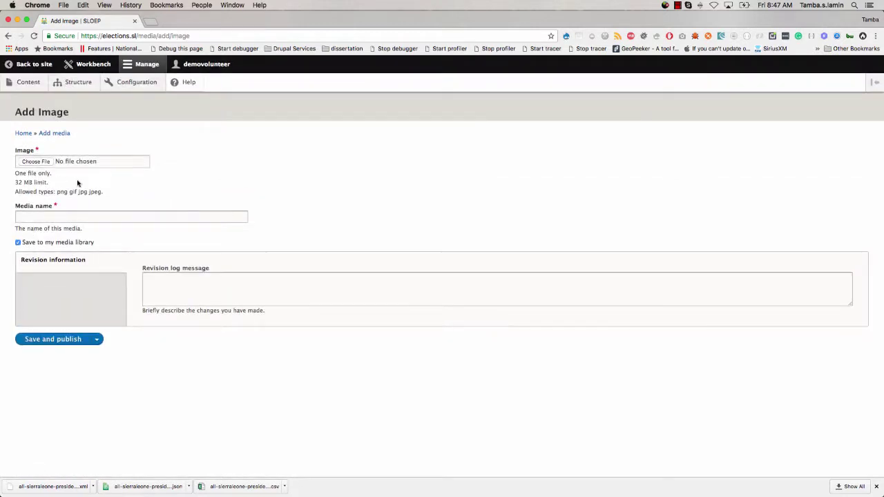
Open the North West province for editing from the provinces list, and view its new header image form without adding anything.
click(28, 83)
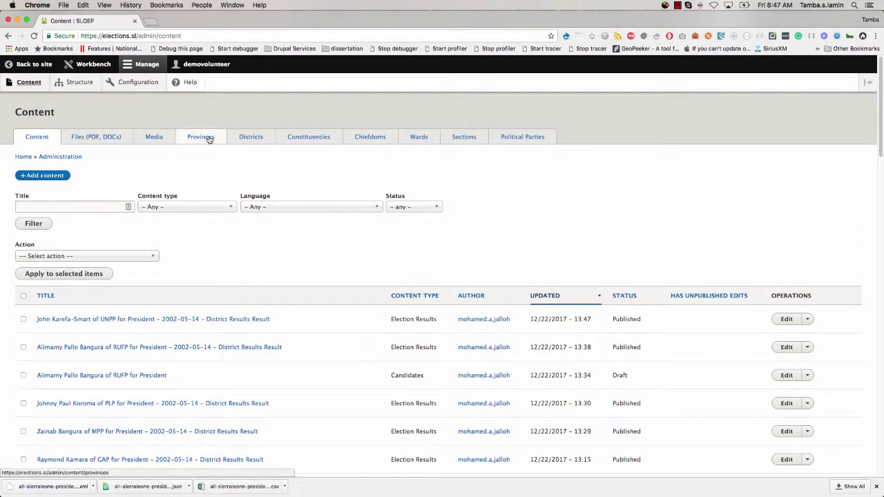
click(208, 138)
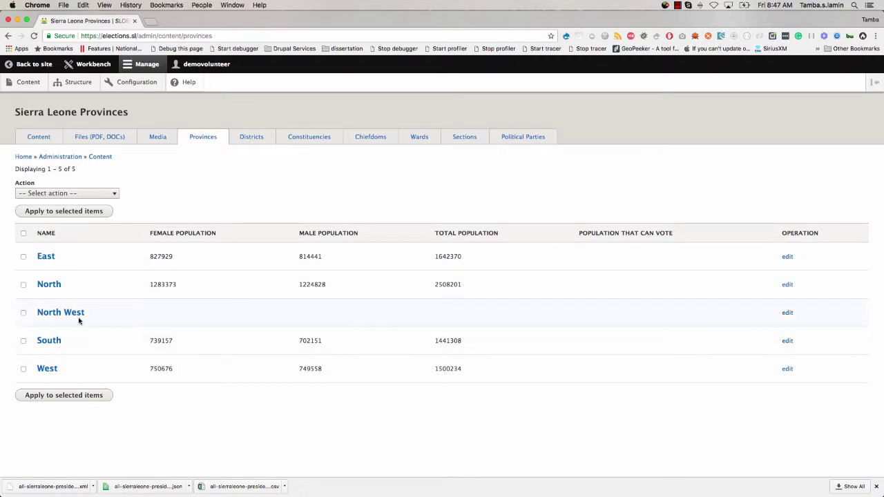
click(787, 313)
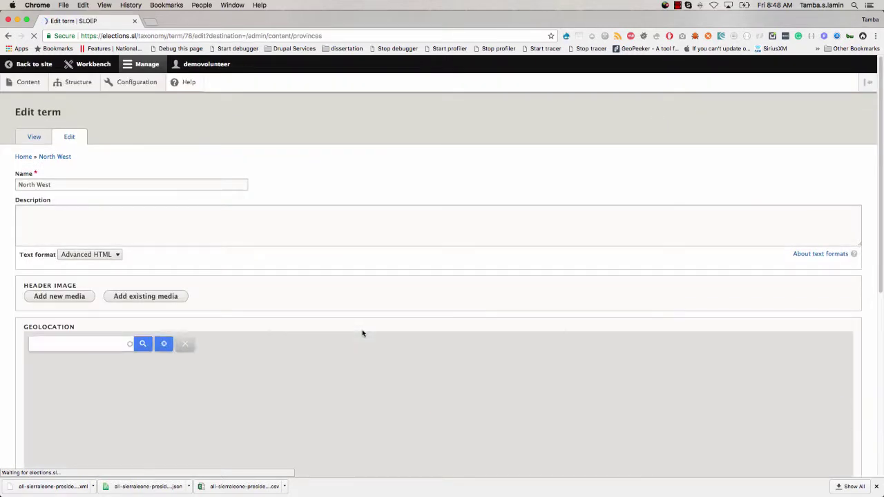
click(39, 221)
scroll(16, 256, down, 3)
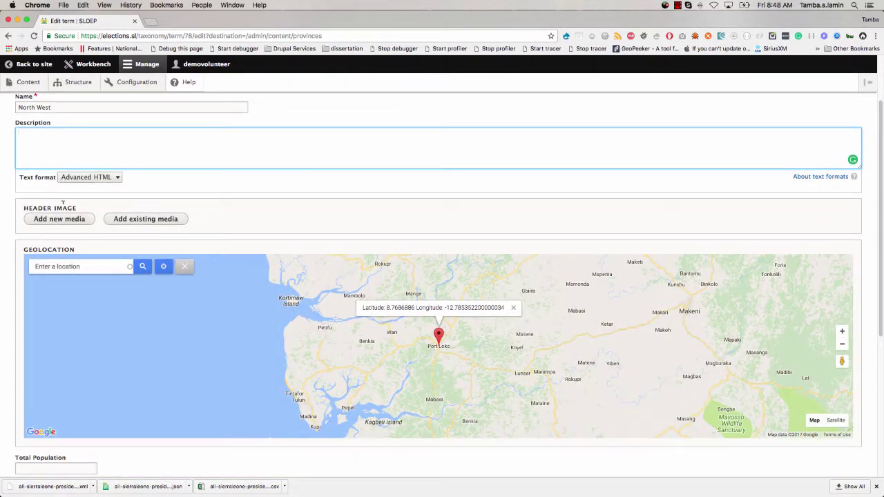
click(69, 219)
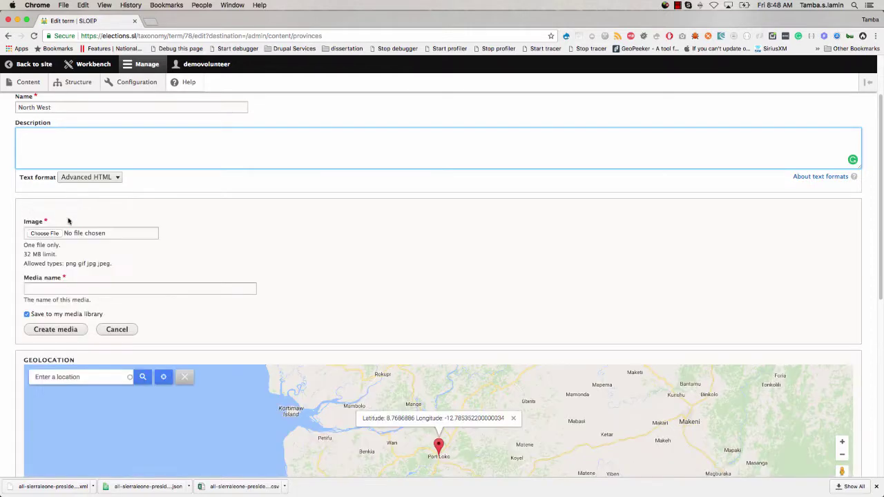
click(117, 330)
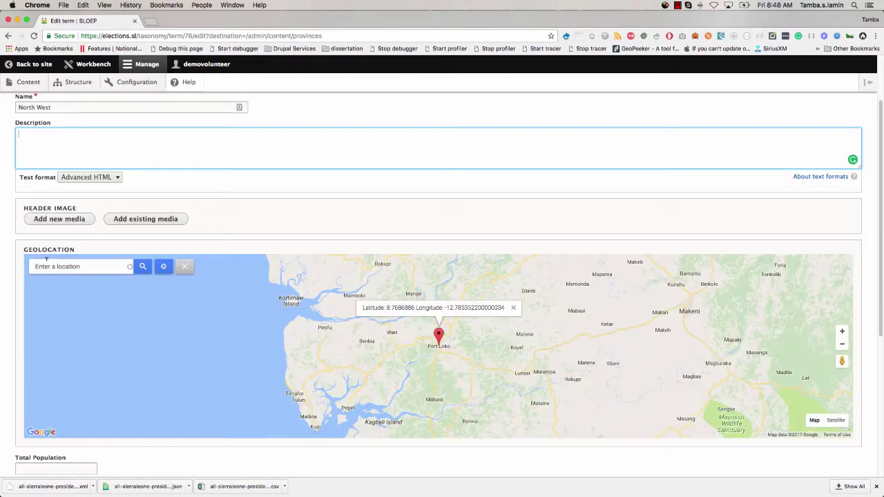
Add the existing Northern Region Commissioner for NEC media to the province as header image, and remove it again.
click(147, 221)
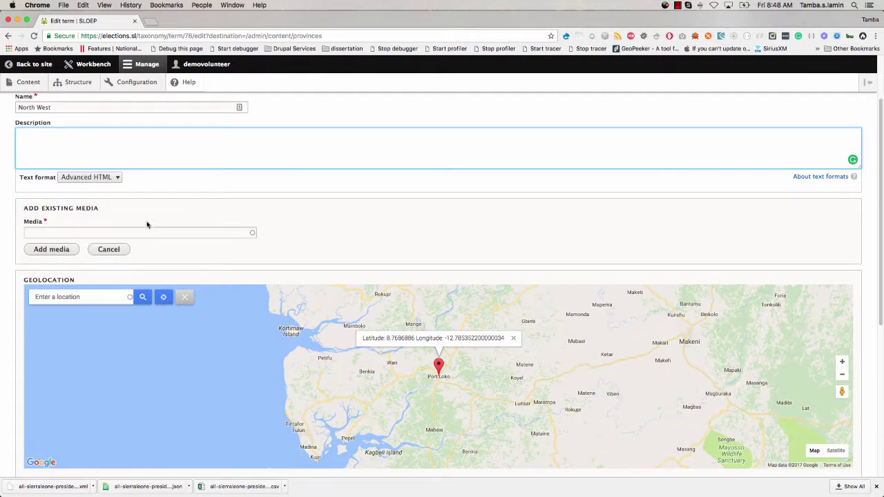
click(105, 234)
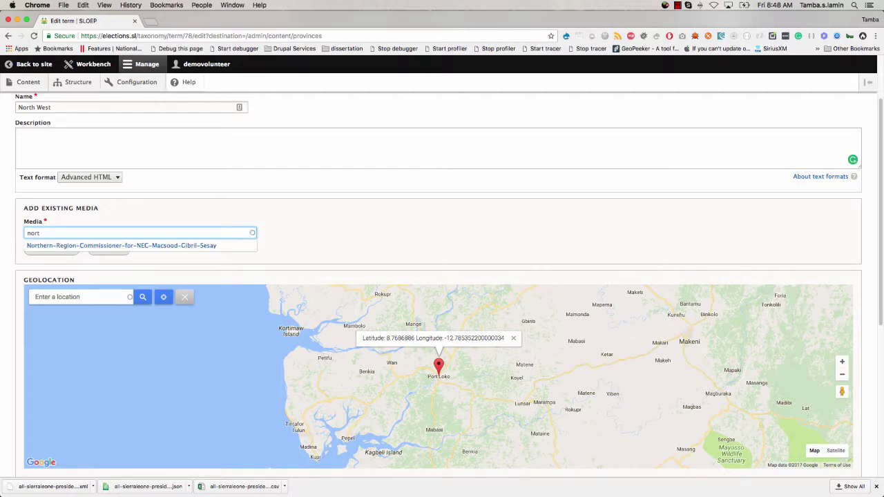
double_click(34, 232)
click(101, 245)
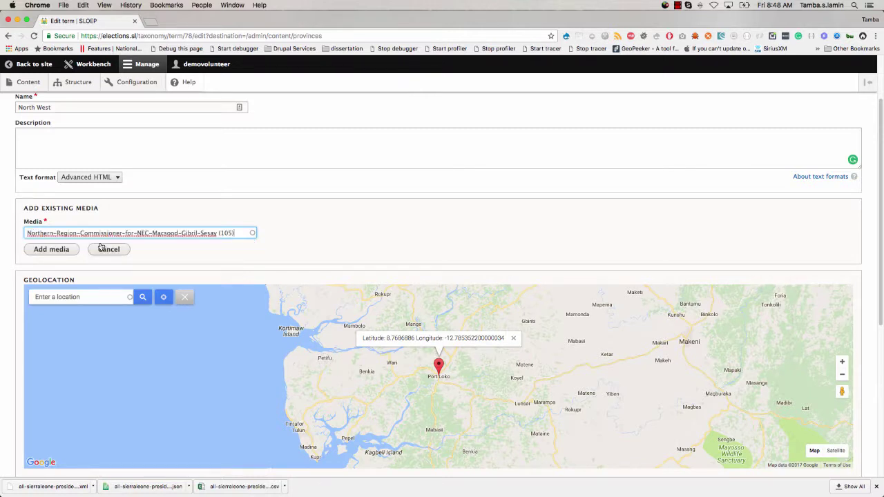
click(69, 250)
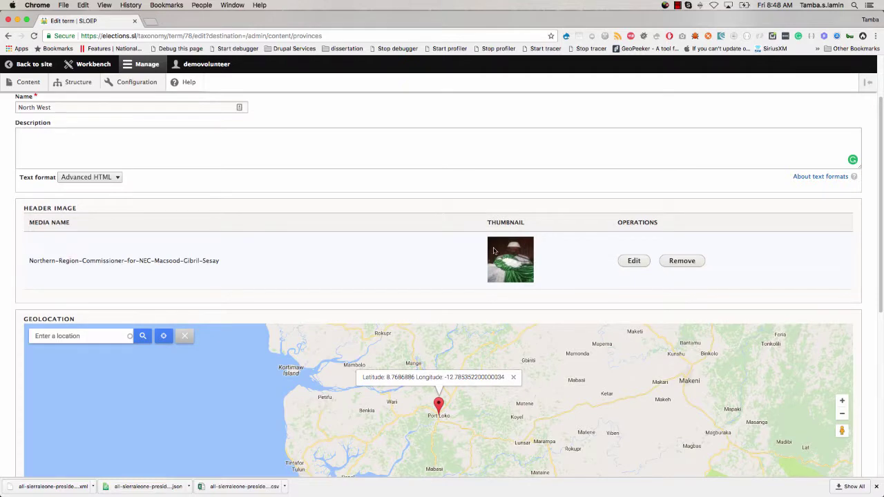
click(673, 262)
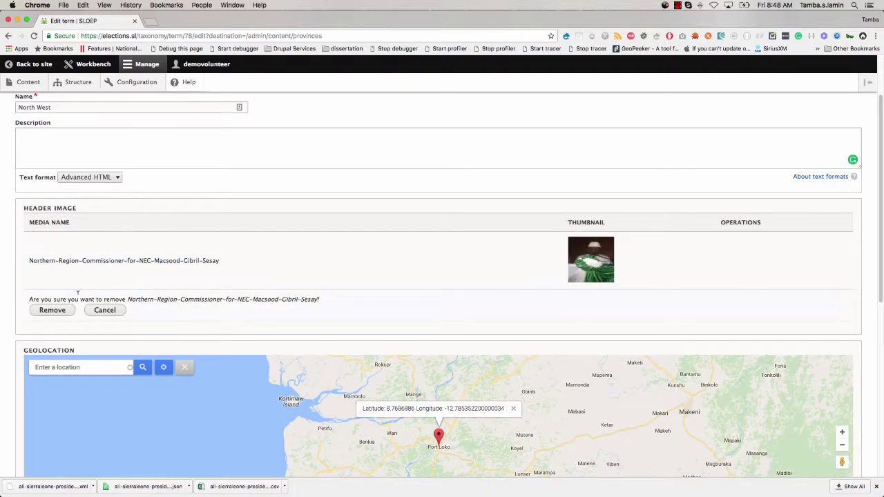
click(63, 311)
Enter "North West, Sierra Leone" as the geolocation, and set the marker to the device's current location, allowing location access.
scroll(10, 275, down, 1)
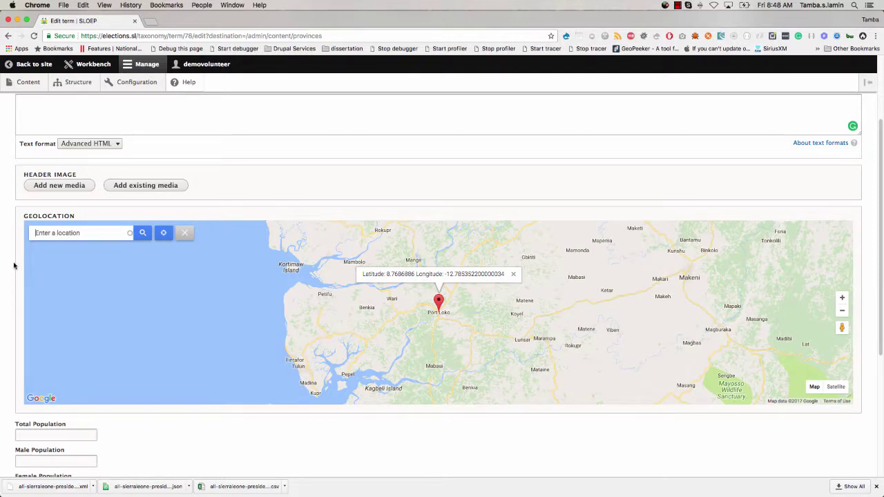
scroll(10, 267, up, 1)
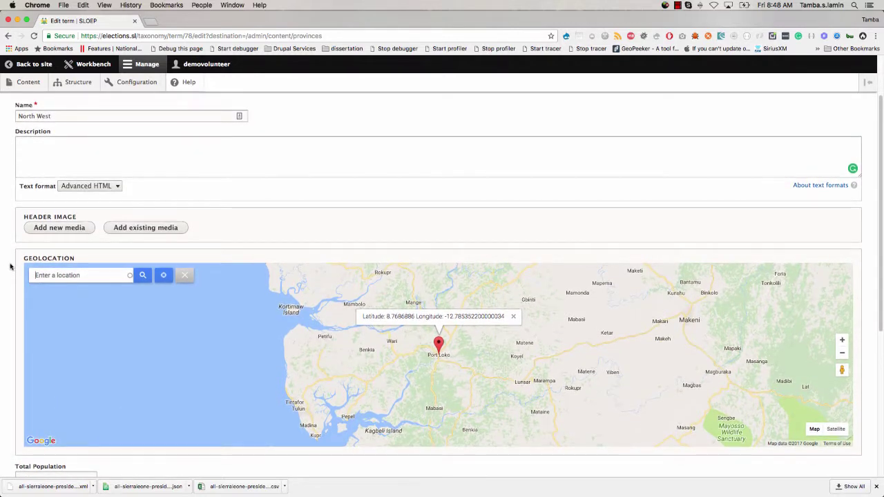
text(North West, Sierra Leone)
click(129, 274)
click(163, 277)
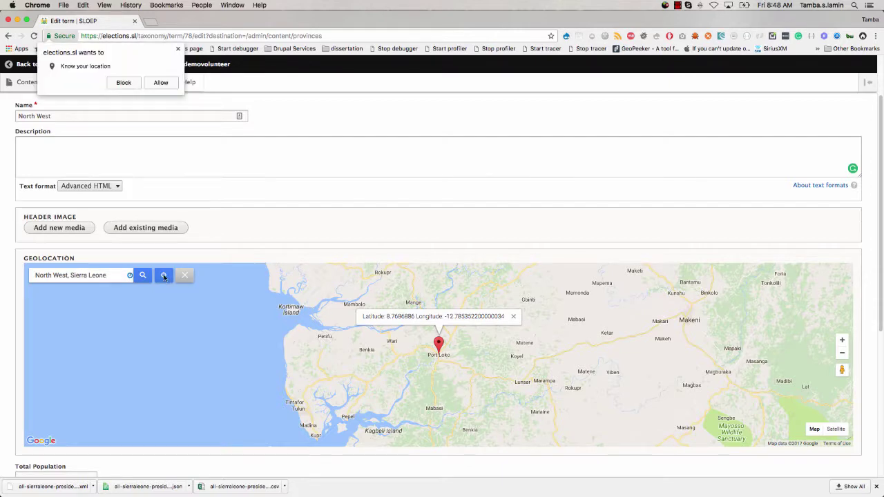
click(159, 83)
mouse_move(158, 86)
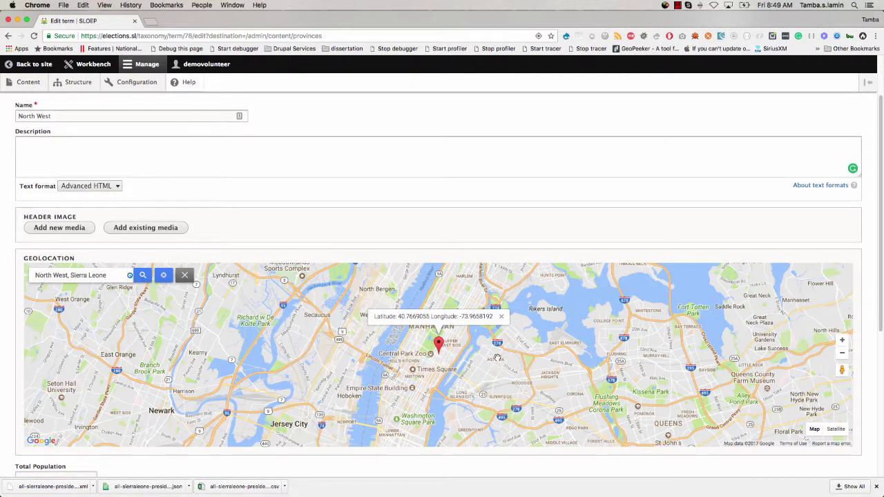
Search the geolocation map for Sierra Leone, and narrow the search to Port Loko, Sierra Leone.
drag(71, 275, 33, 271)
key(BackSpace)
click(144, 278)
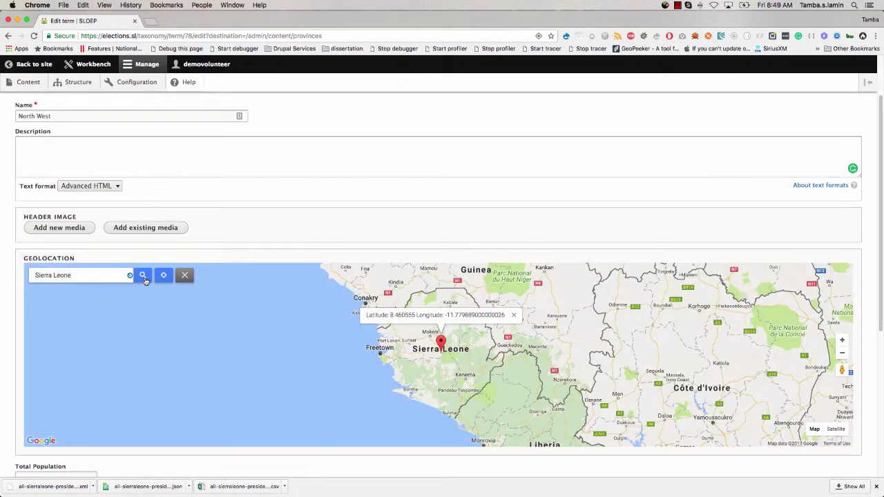
click(36, 275)
text(Port Loko,)
click(143, 276)
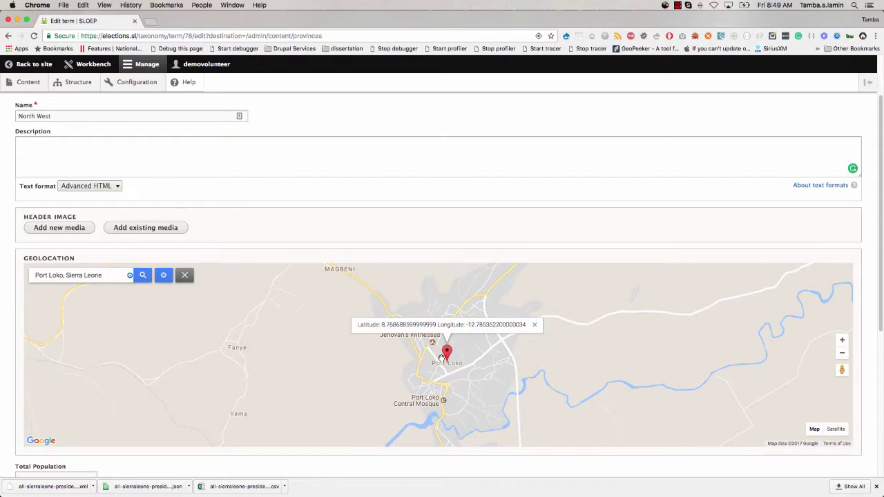
Place the geolocation marker on the road junction beside the Kingdom Hall in Port Loko, at about latitude 8.7723, longitude -12.7871.
click(843, 340)
click(843, 340)
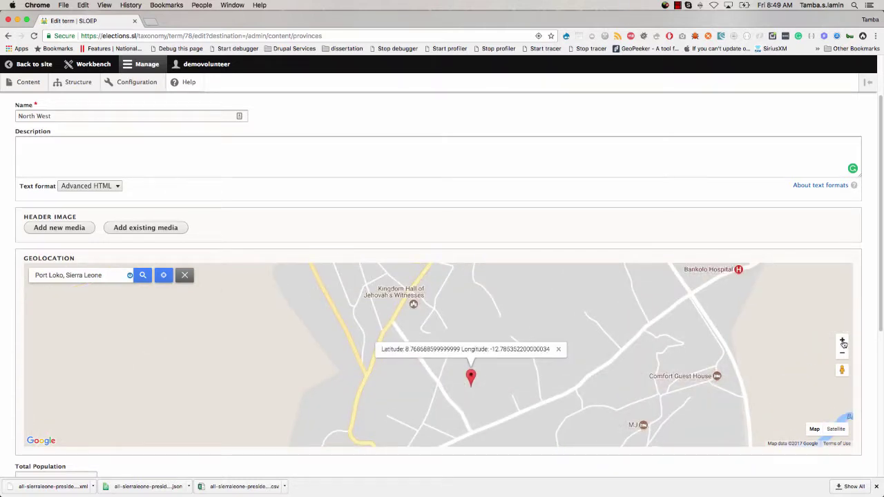
click(843, 342)
drag(457, 322, 483, 353)
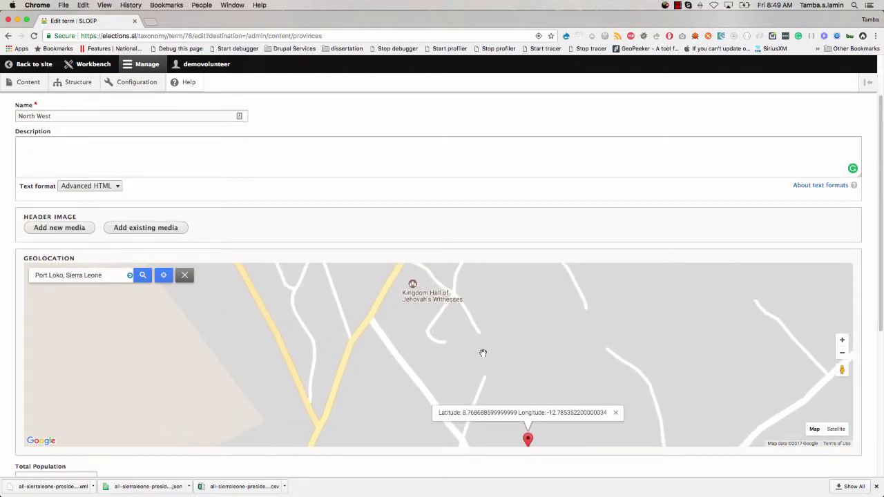
mouse_move(526, 440)
mouse_down()
mouse_move(494, 381)
mouse_move(488, 416)
mouse_move(507, 442)
mouse_up()
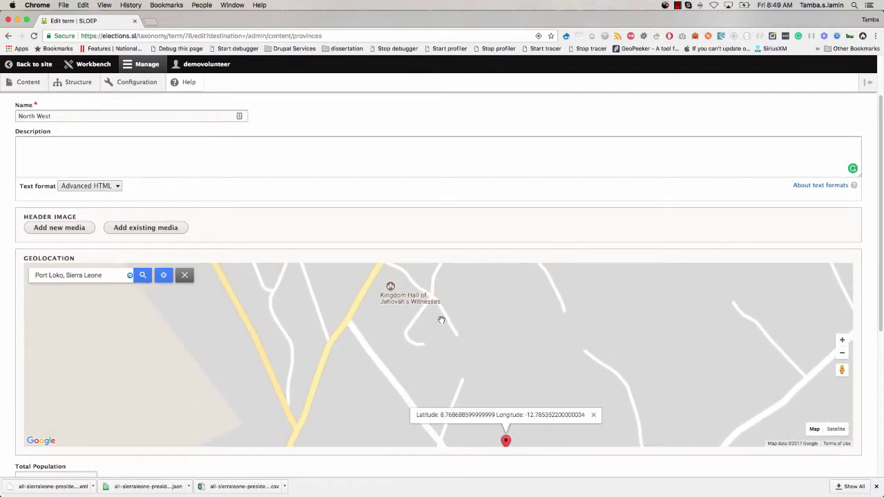
double_click(433, 297)
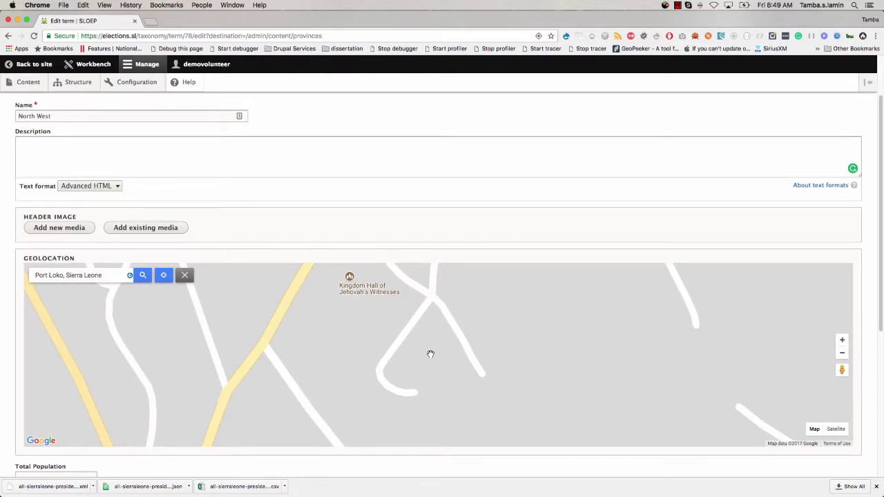
scroll(430, 357, up, 1)
drag(447, 323, 449, 351)
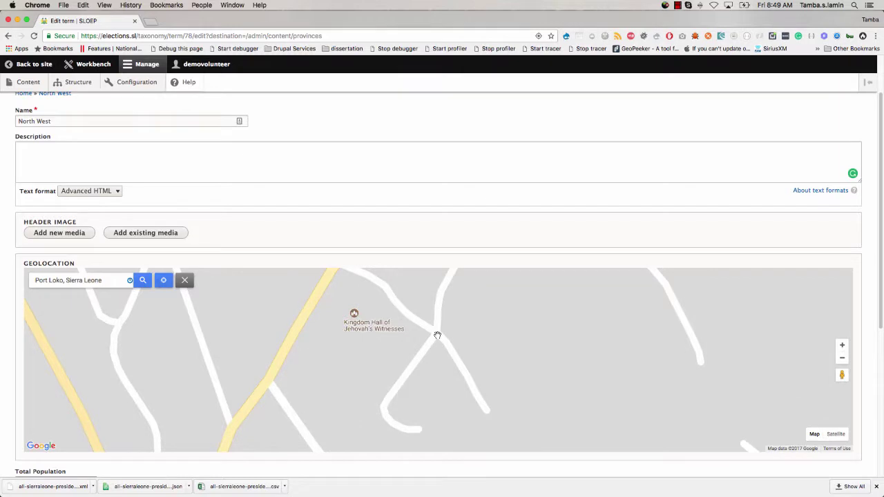
click(437, 335)
click(438, 325)
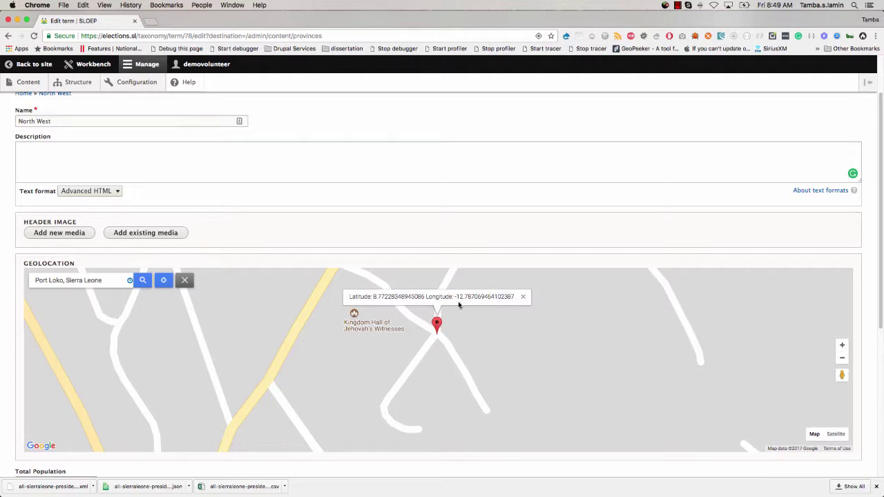
Go through the province's Total, Male and Female Population, Registered Voters and Population that can vote fields.
scroll(449, 463, down, 5)
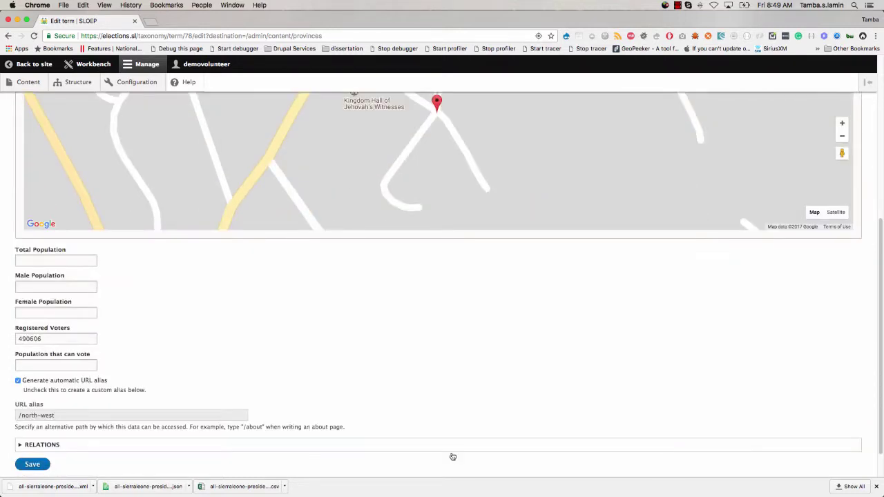
click(62, 260)
click(54, 288)
click(54, 313)
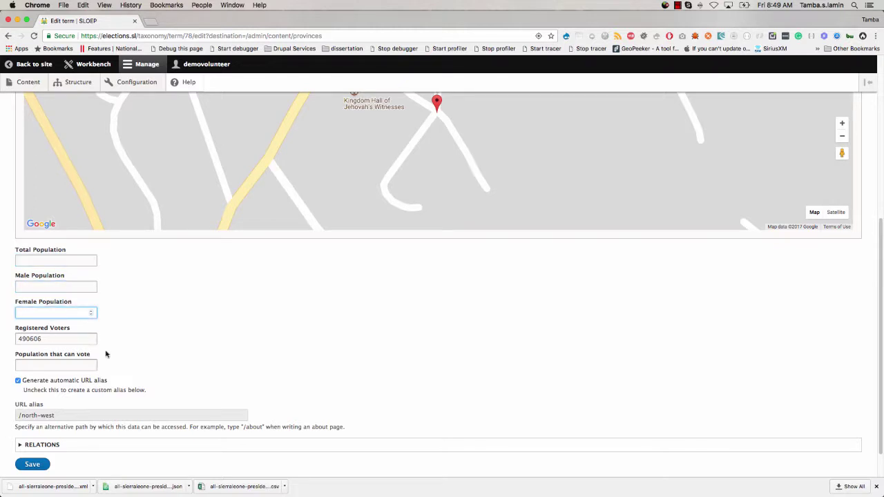
click(65, 339)
click(38, 364)
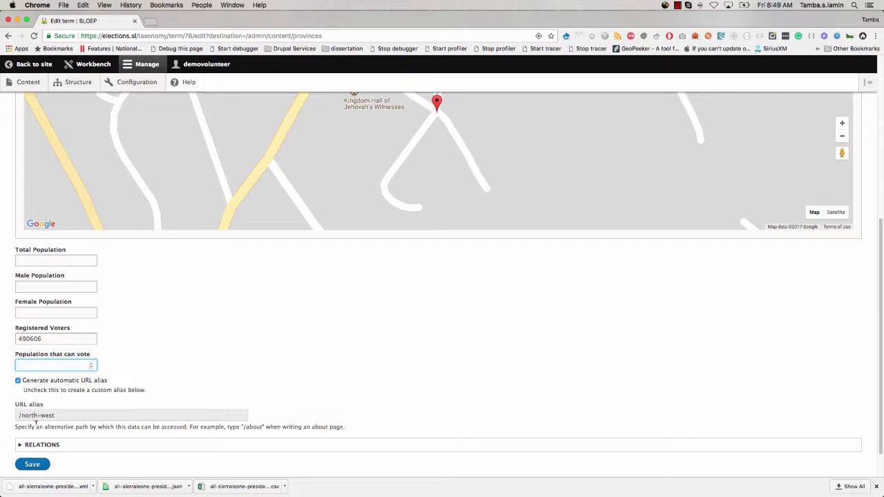
Check the parent terms and weight under the North West province's relations, and save the province.
click(39, 446)
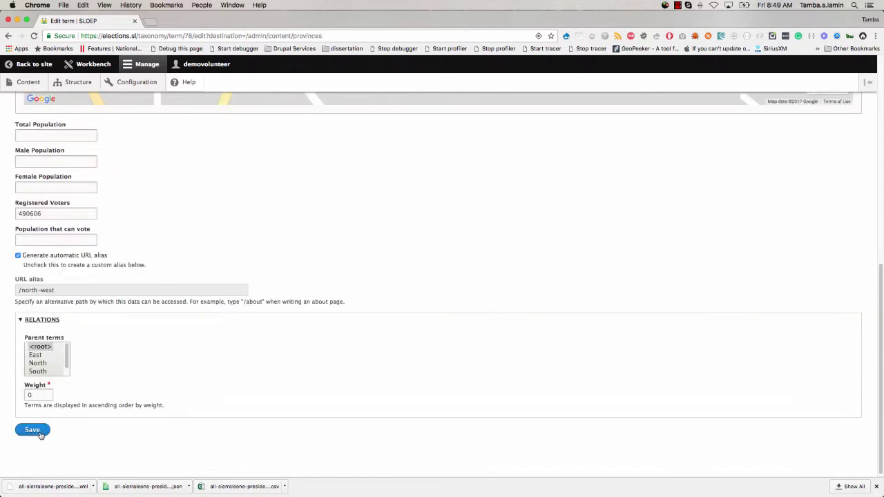
click(42, 320)
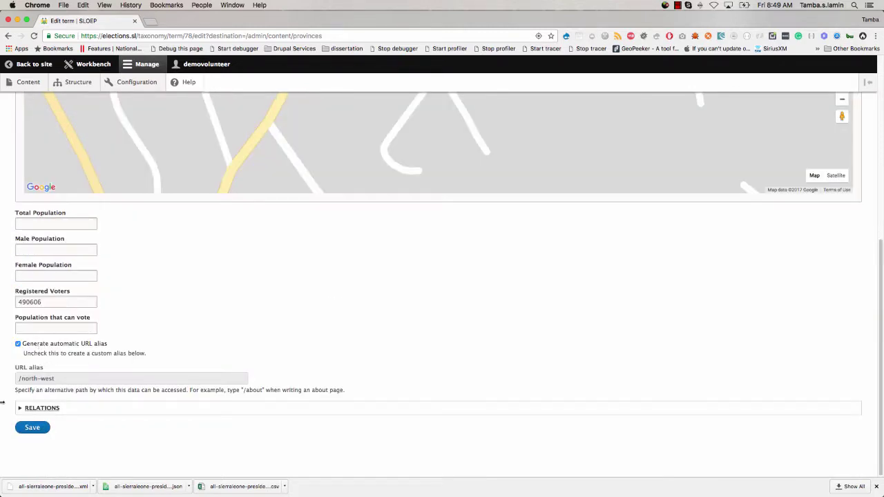
scroll(5, 402, up, 10)
scroll(5, 403, down, 10)
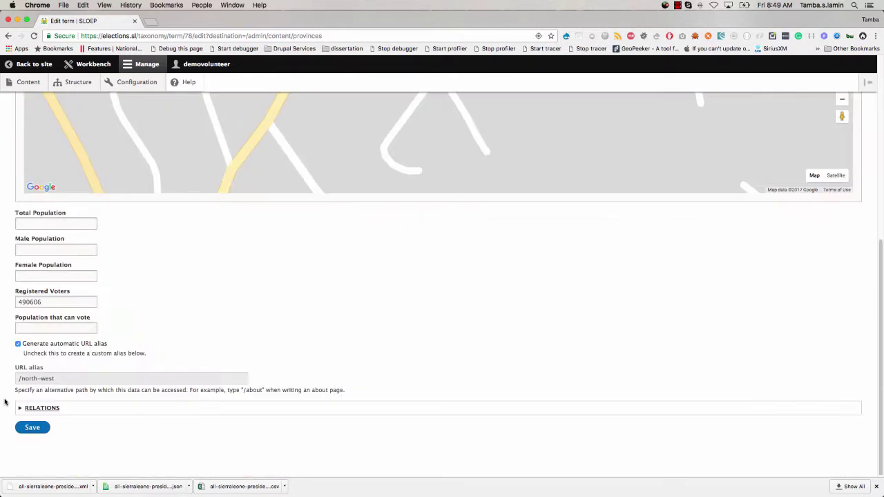
click(32, 428)
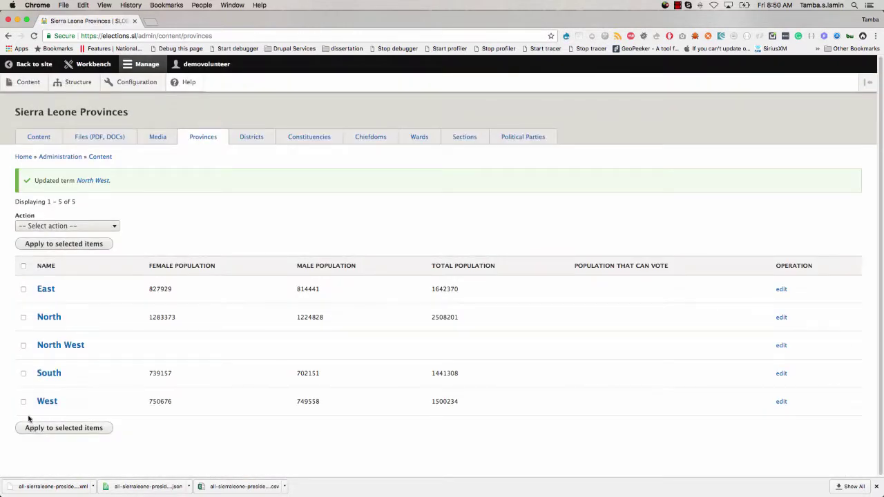
Open the Sierra Leone Districts list and look through the districts with their regions, populations and registered voters.
click(253, 137)
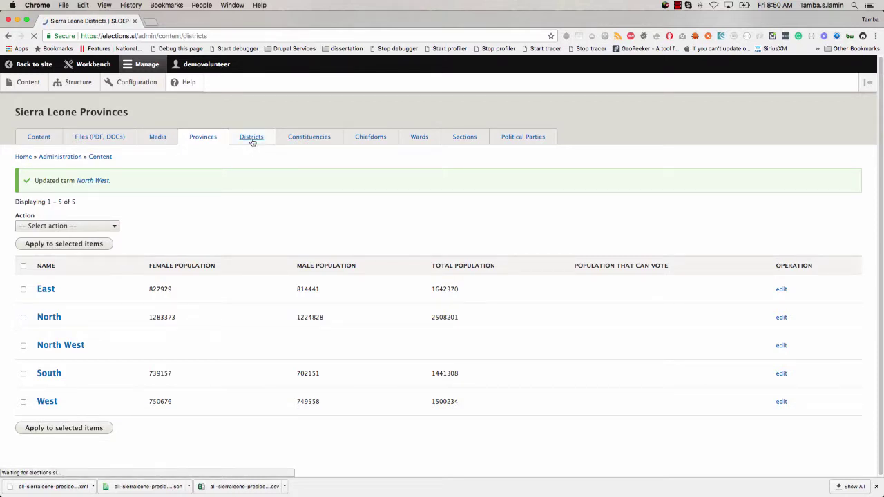
scroll(243, 288, down, 5)
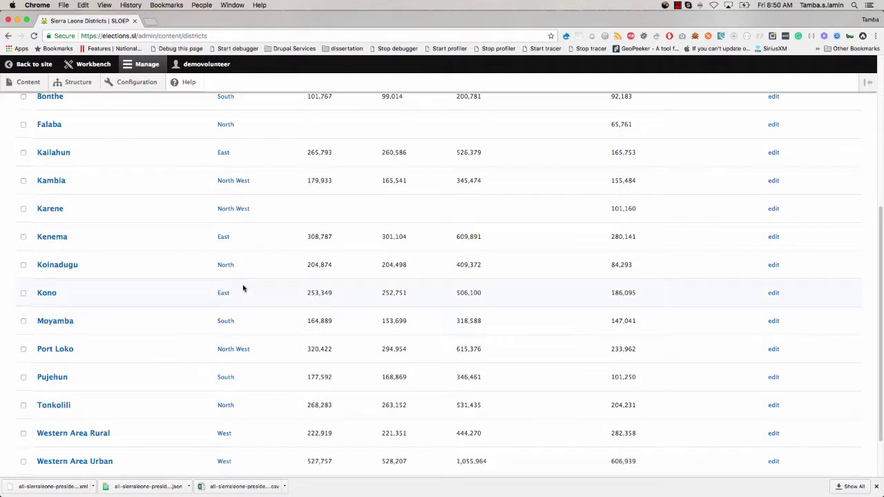
scroll(243, 288, down, 1)
scroll(244, 288, up, 4)
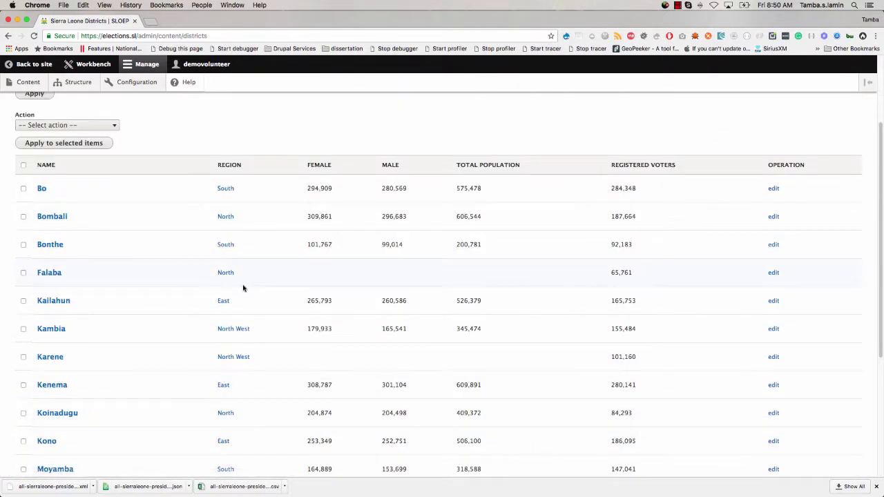
Open the Karene district for editing, review its geolocation and population fields, and return to the districts list without saving.
click(771, 358)
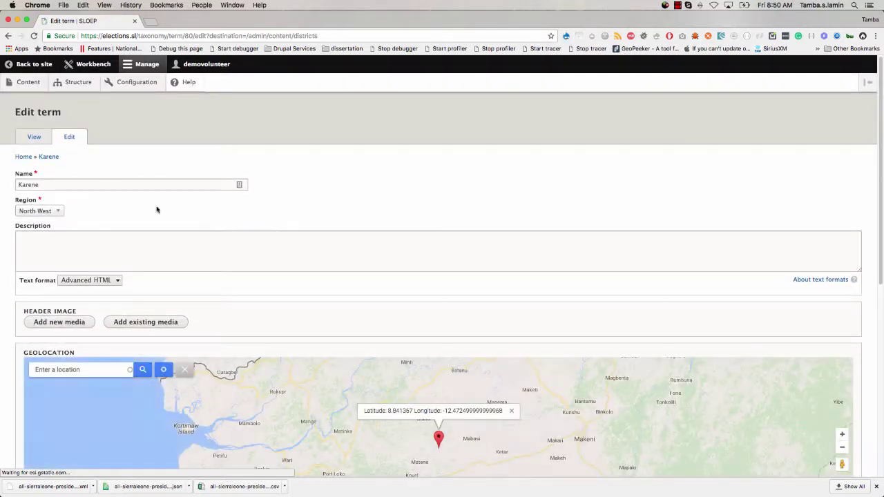
scroll(5, 295, down, 5)
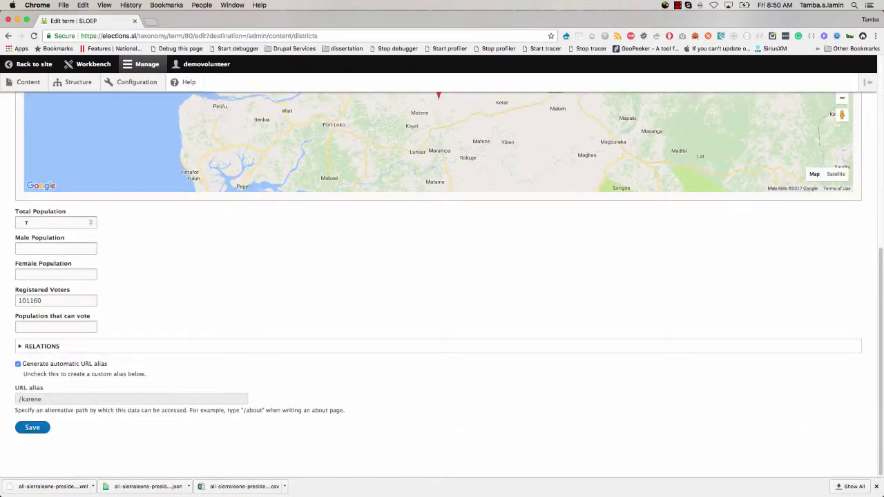
click(31, 275)
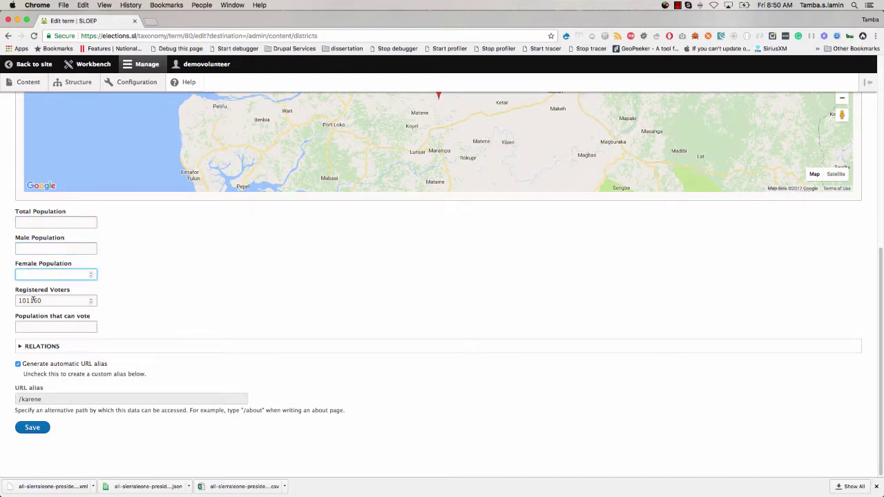
key(Tab)
key(Tab)
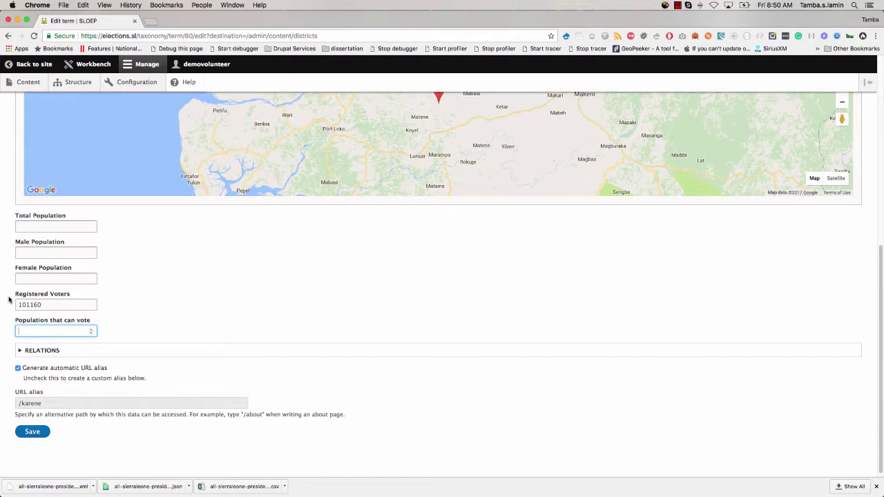
scroll(9, 300, up, 10)
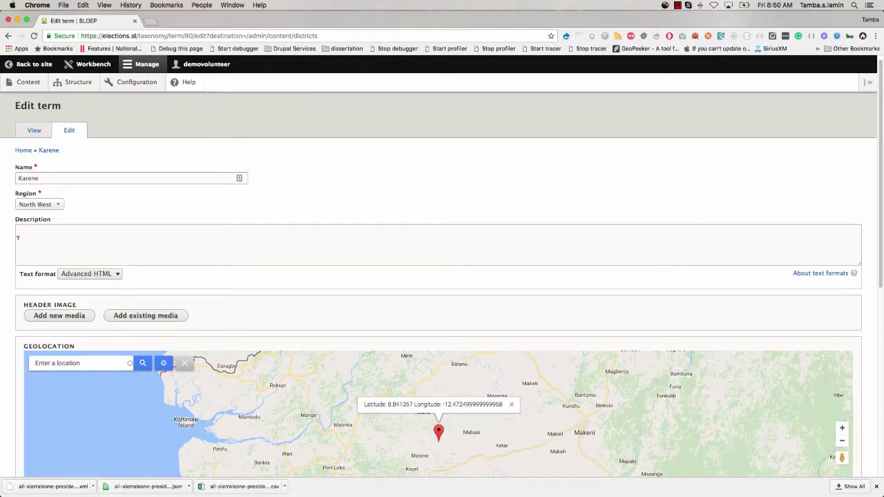
click(8, 36)
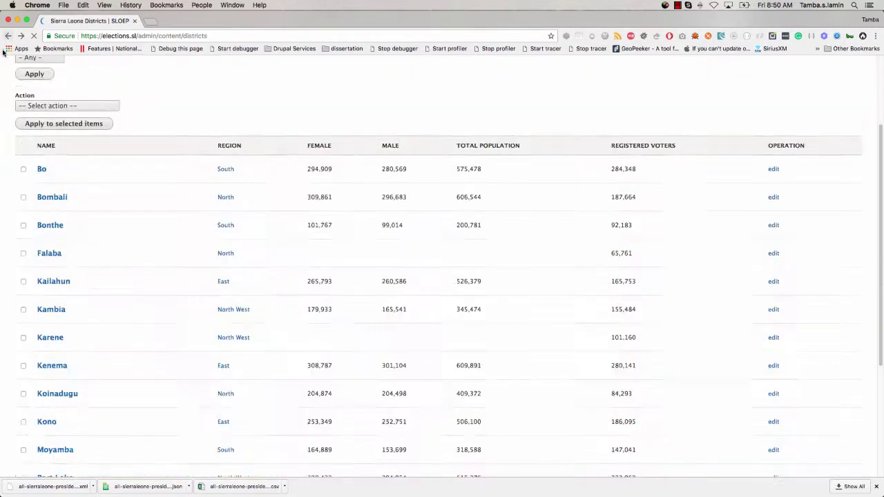
scroll(310, 226, up, 4)
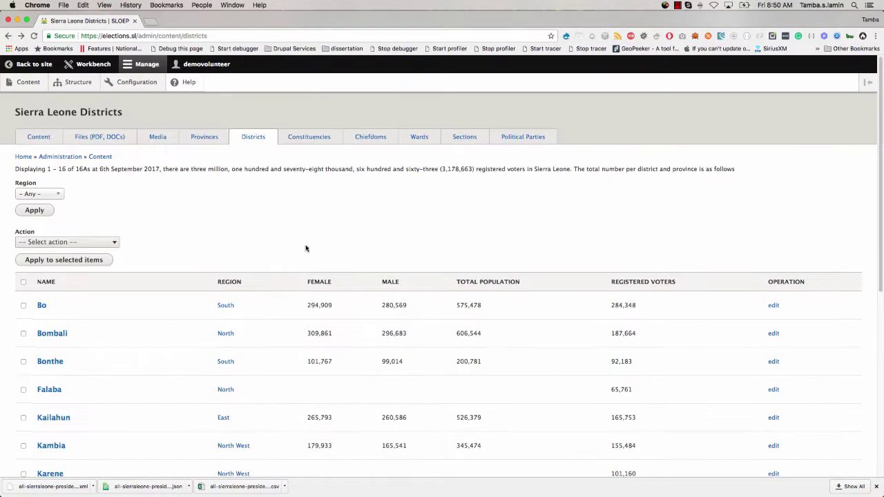
From the constituencies list, open Constituency 077 for editing and review its geolocation, district, population and registered voters fields.
click(303, 139)
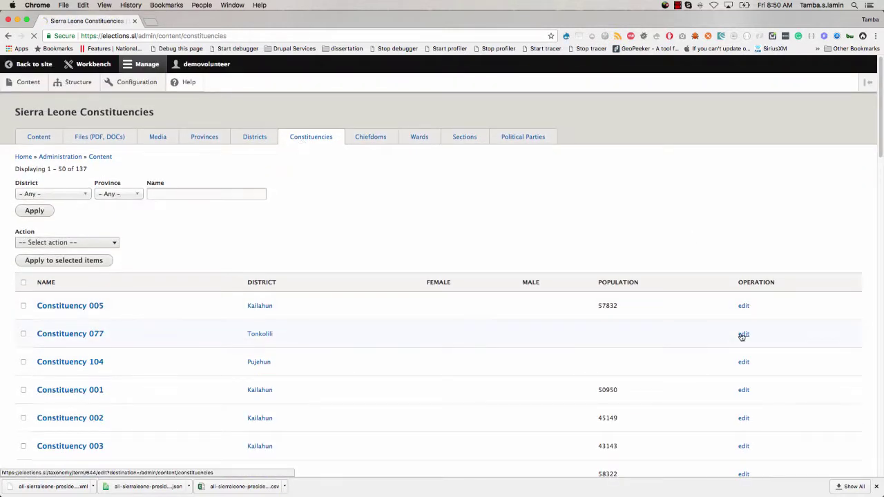
click(741, 335)
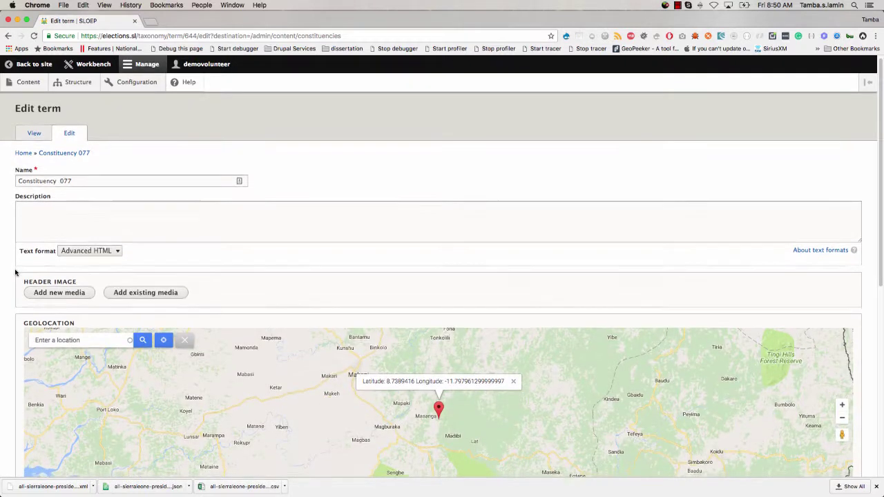
scroll(15, 272, down, 5)
scroll(15, 273, down, 2)
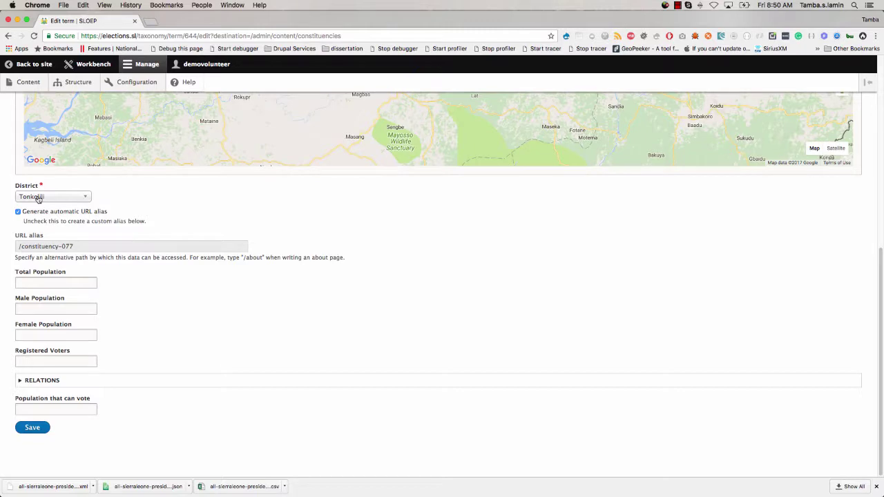
click(39, 273)
key(Tab)
key(Tab)
click(50, 355)
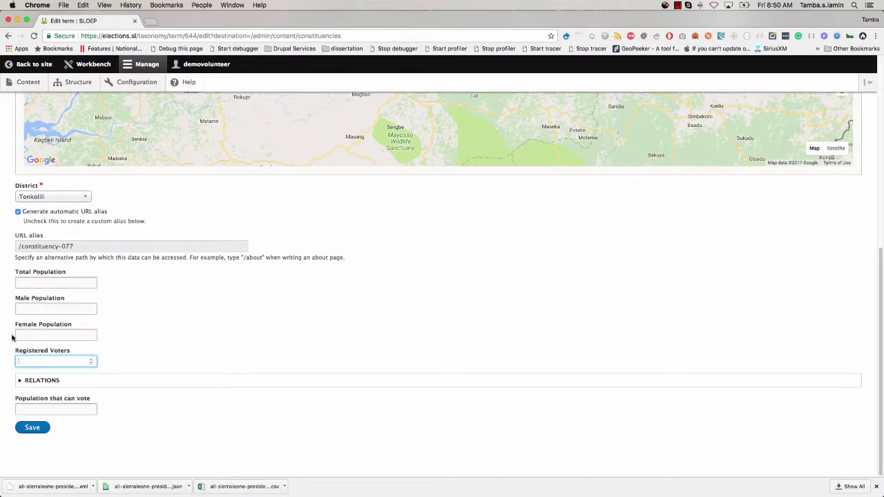
scroll(11, 337, up, 10)
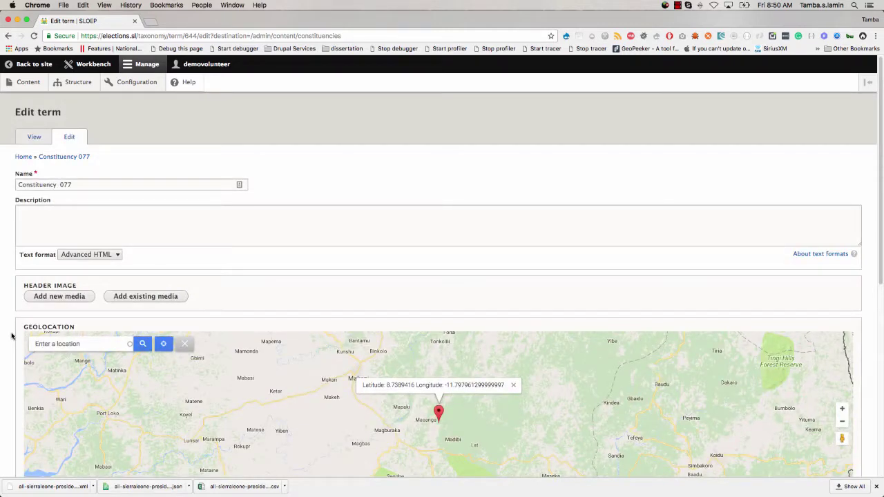
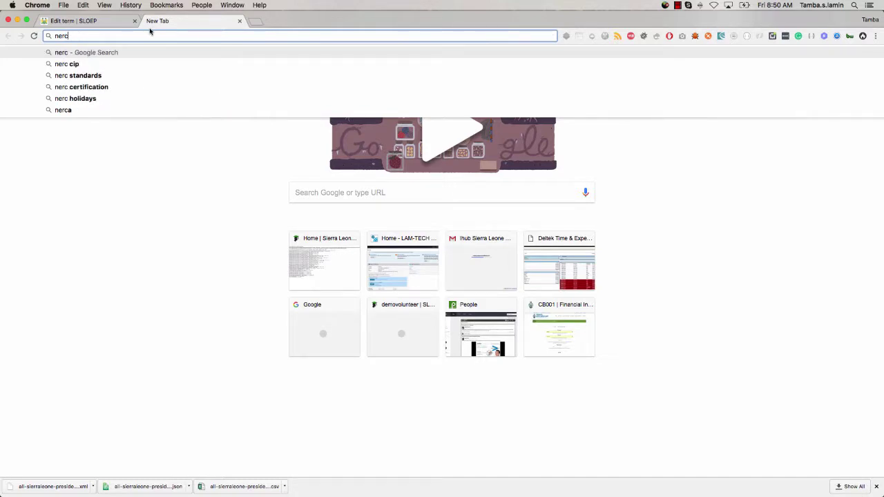
Try to find the electoral commission's website by searching the web for "nercsl" and "necsl" and opening the necsl.ie result.
text(sl)
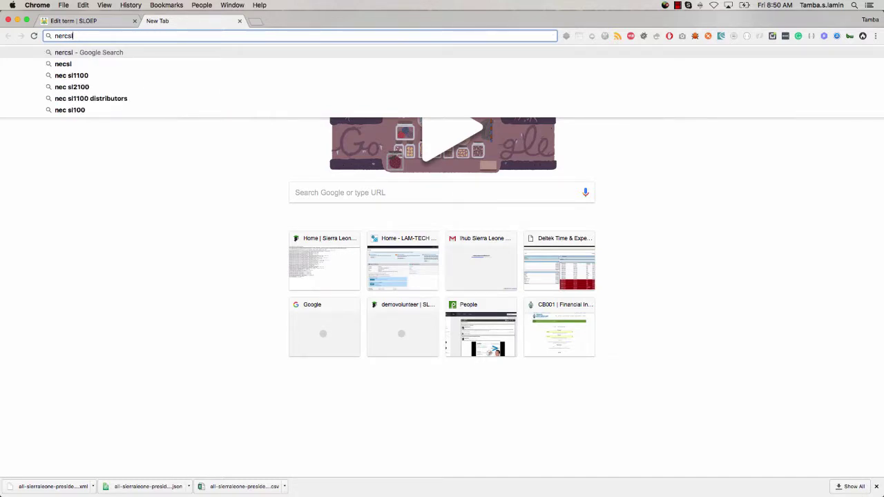
key(Return)
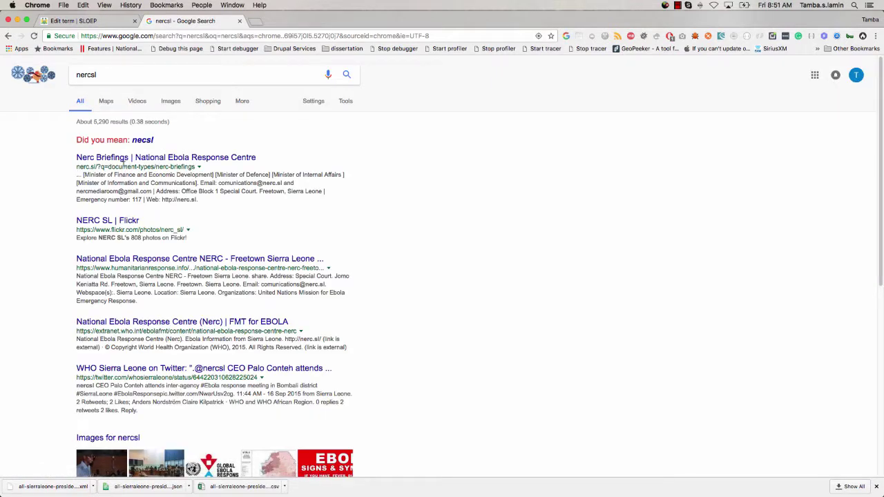
click(88, 74)
key(BackSpace)
key(Return)
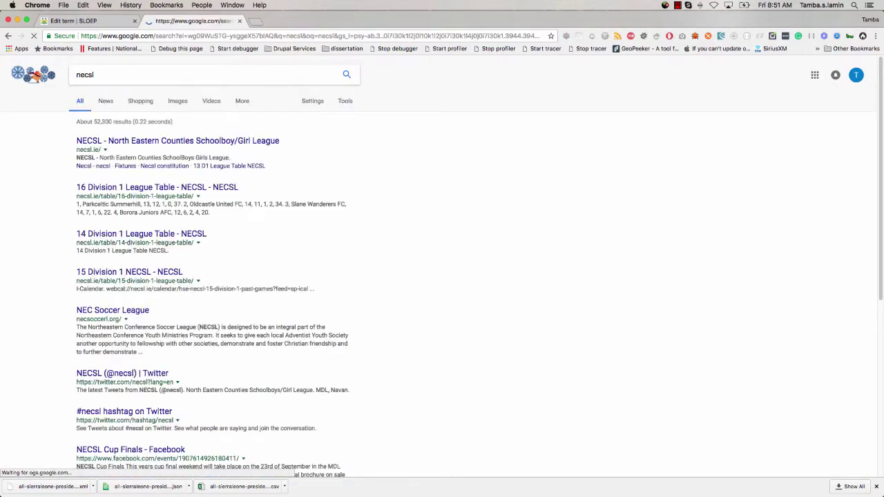
click(122, 142)
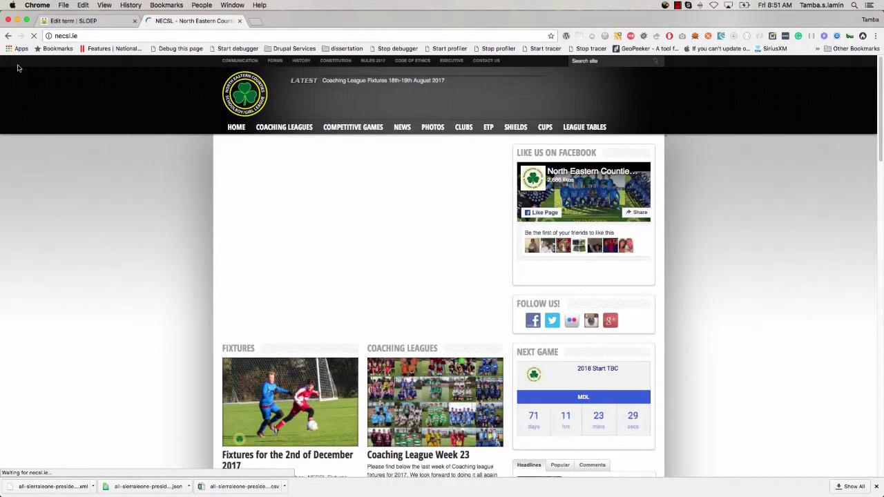
click(7, 35)
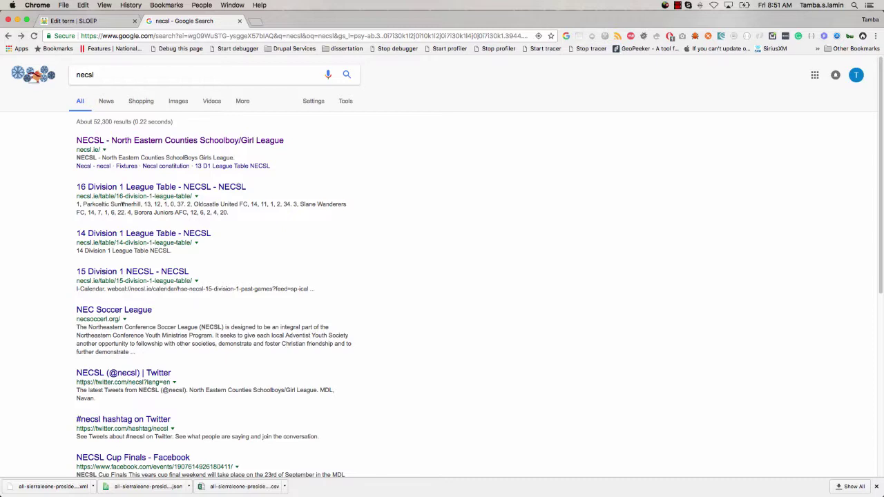
Search the web for "nec sierra leone" and open the National Electoral Commission home page at necsl.org.
click(113, 88)
text(NE)
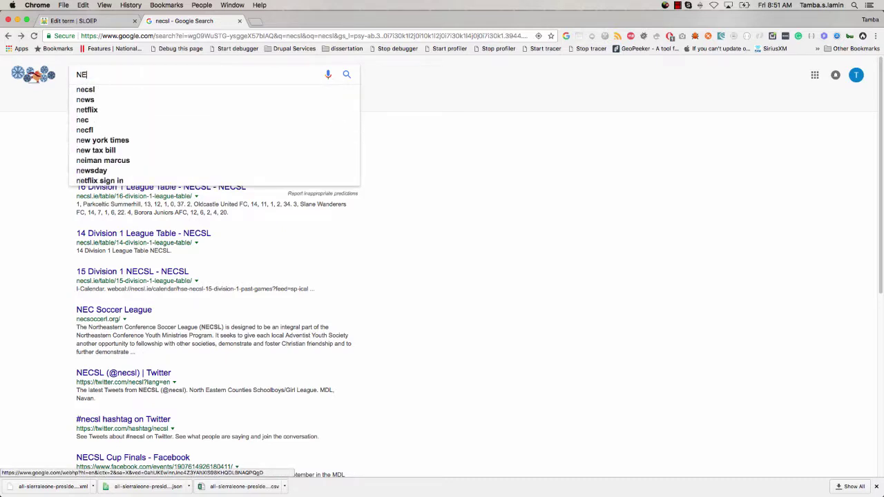
text(C Sierra)
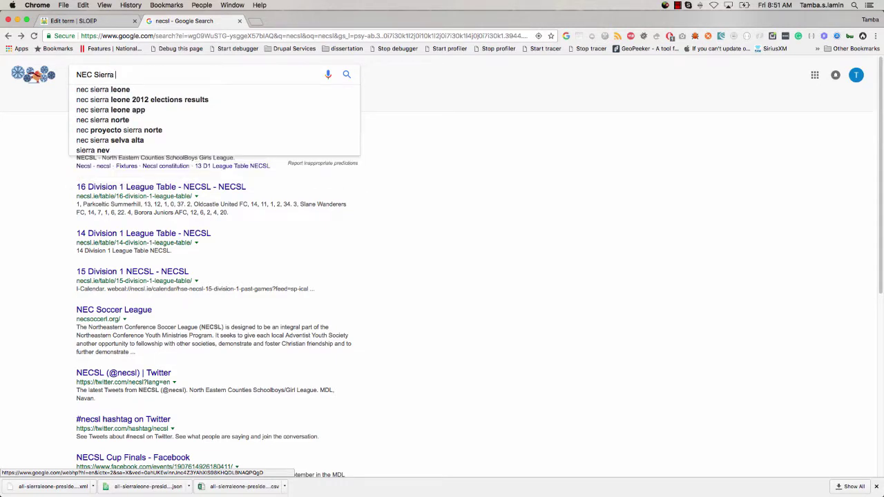
click(87, 90)
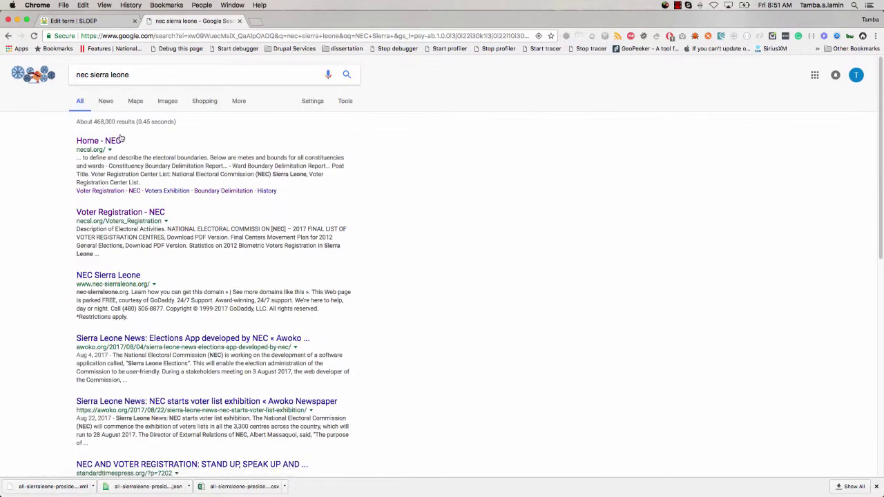
click(100, 141)
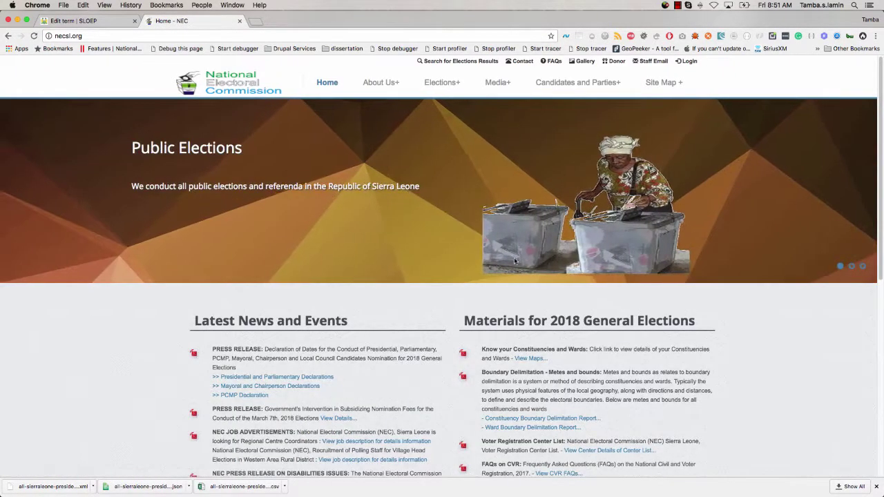
Open the Constituency Boundary Delimitation Report from the 2018 election materials and find the Kailahun District constituencies table.
scroll(514, 256, down, 1)
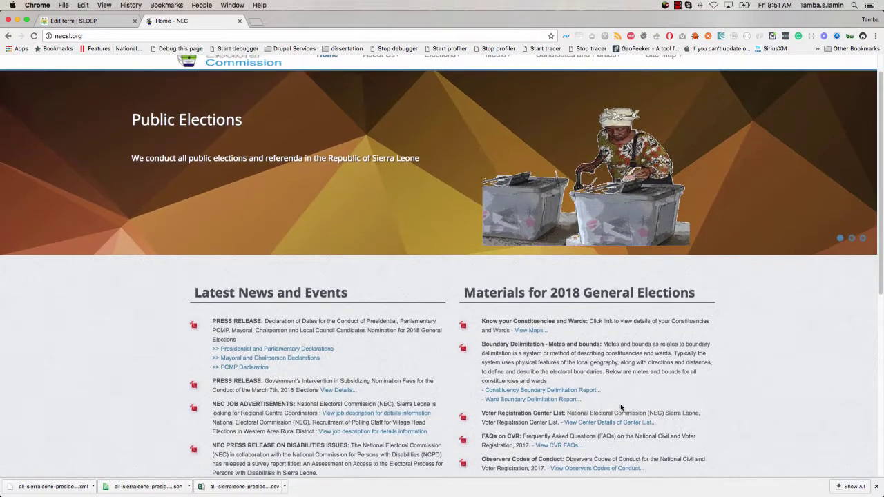
click(572, 393)
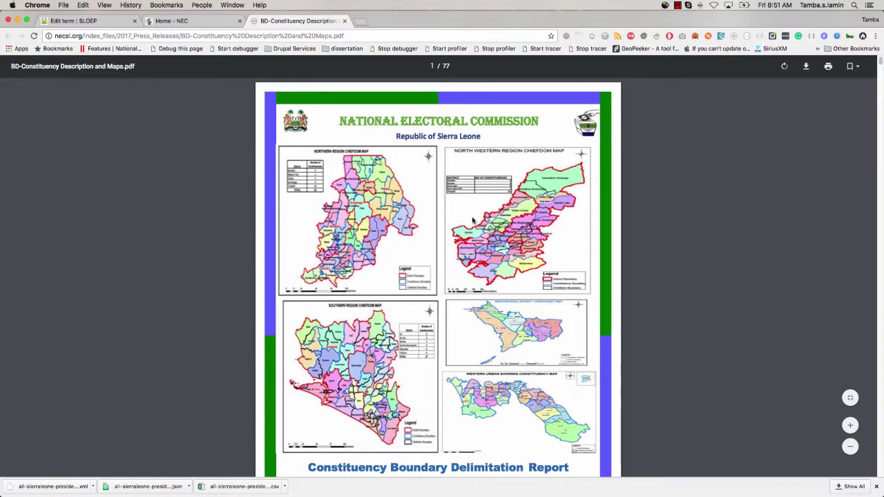
scroll(483, 283, down, 10)
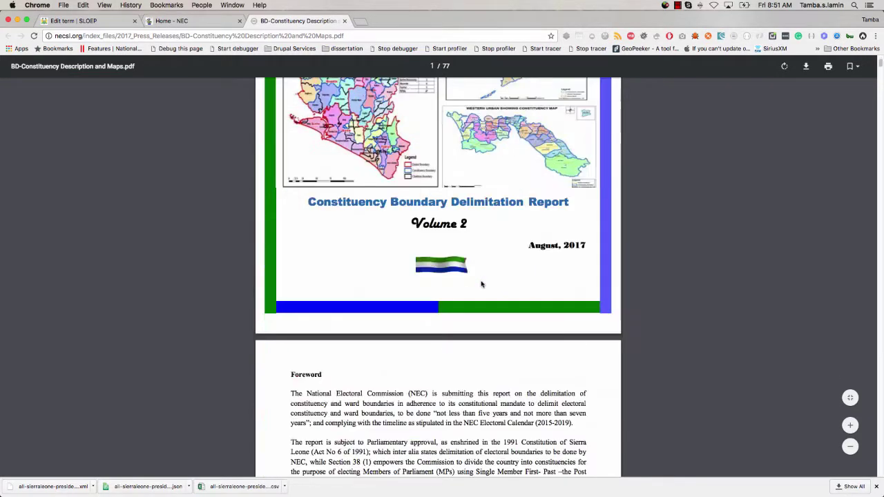
scroll(483, 284, down, 15)
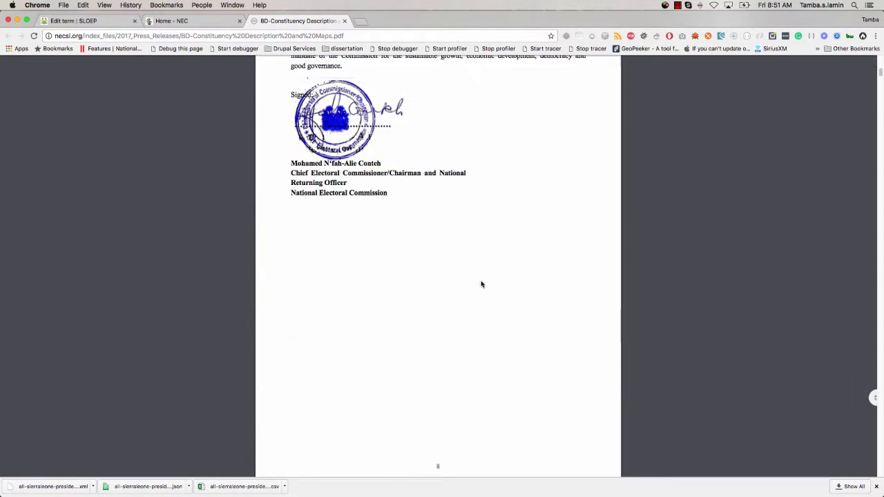
scroll(482, 284, down, 15)
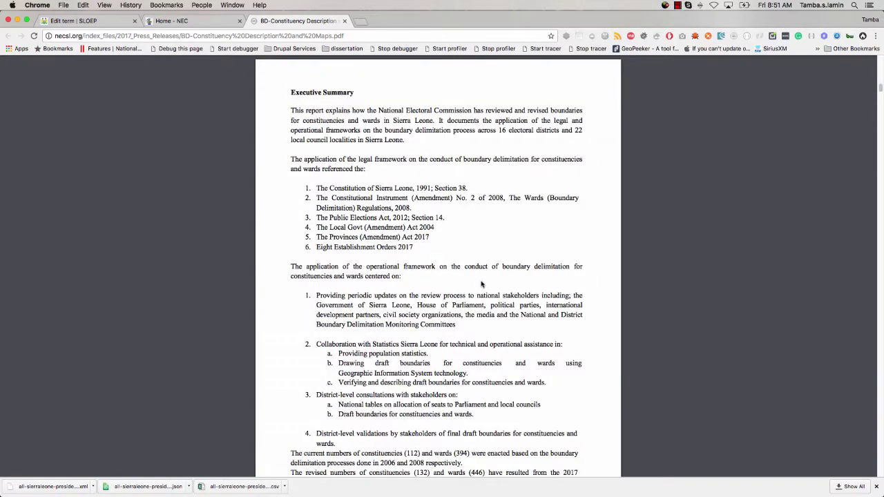
scroll(481, 284, down, 20)
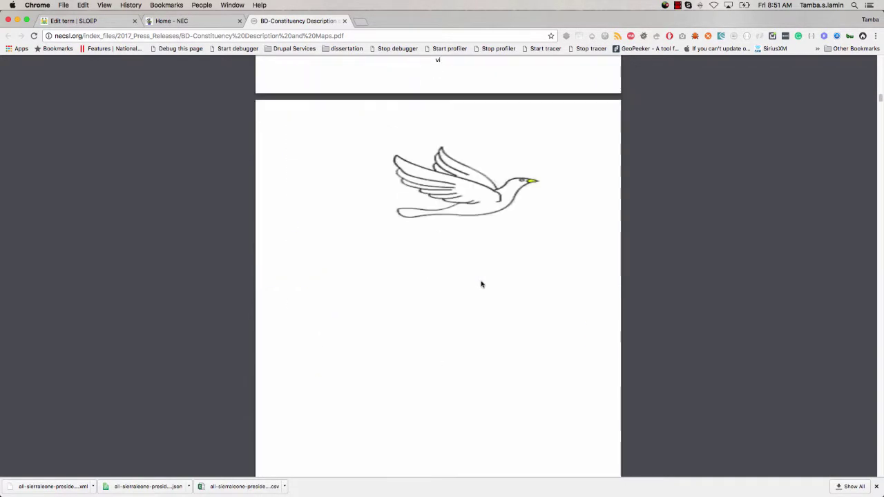
scroll(481, 284, down, 5)
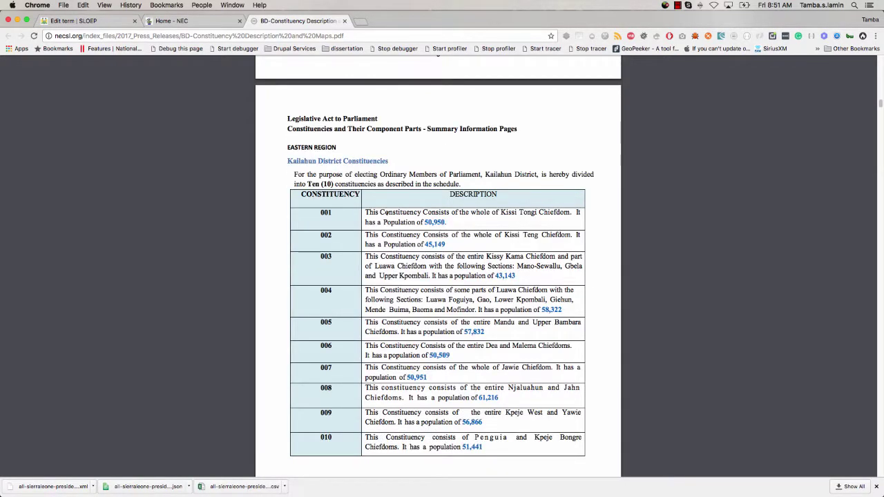
Copy the description of constituency 001 from the Kailahun District table.
drag(424, 220, 365, 212)
right_click(383, 210)
click(415, 228)
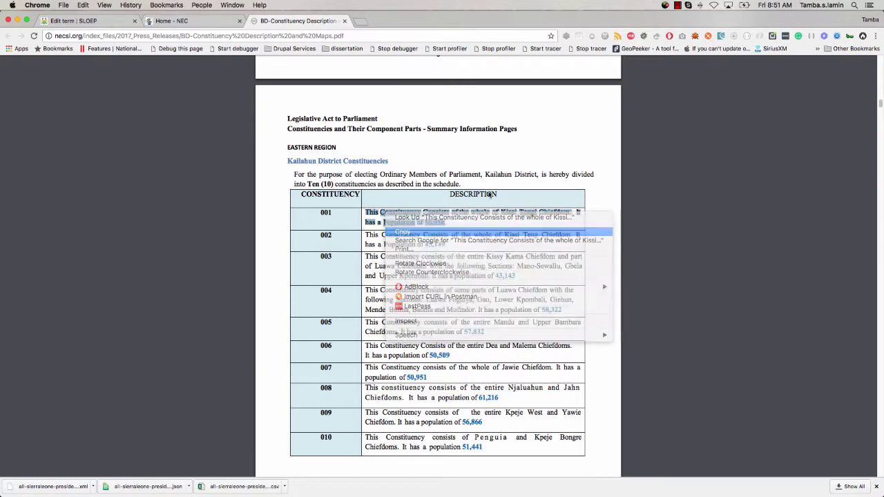
Back in the platform's constituencies list, filter by name, open Constituency 001 for editing, and review its description and total population.
click(111, 23)
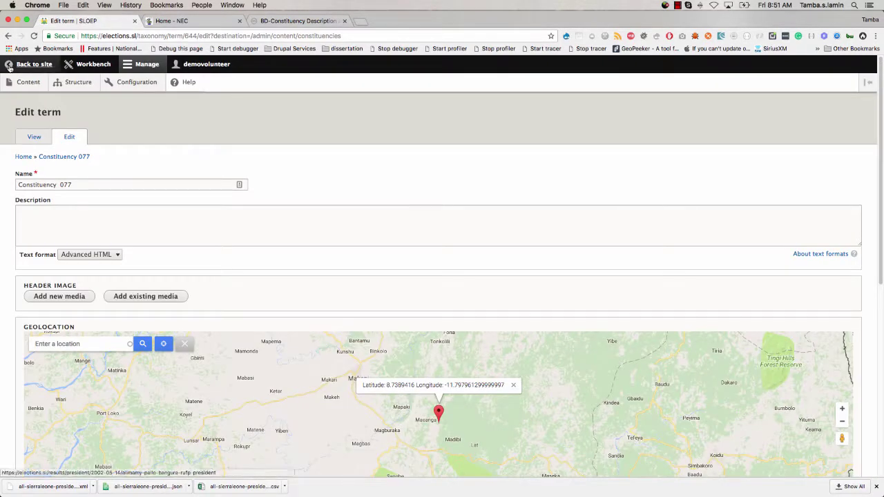
click(9, 36)
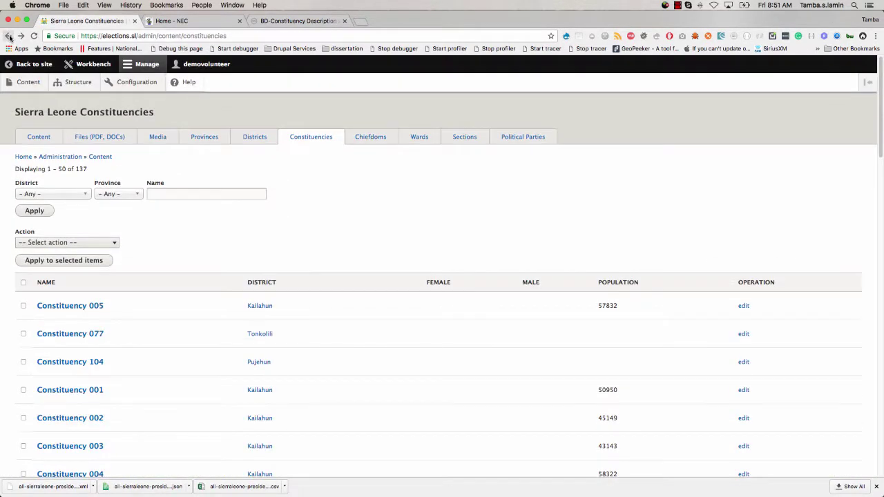
click(185, 192)
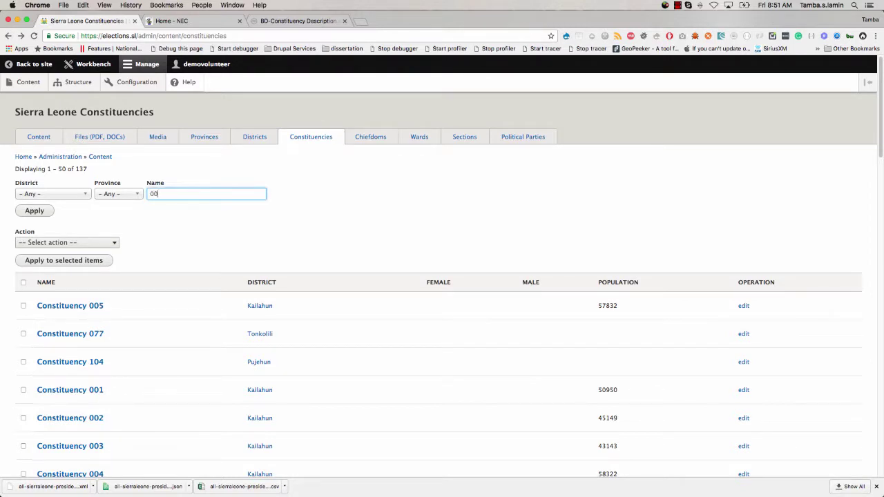
click(47, 216)
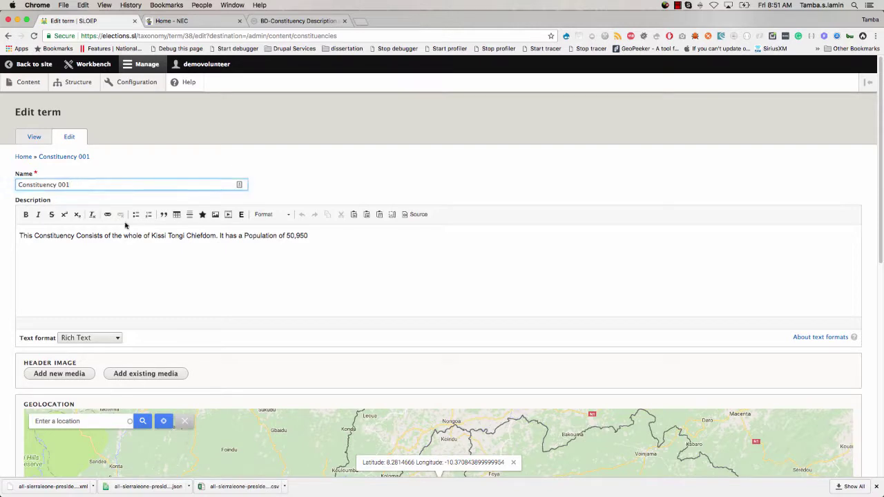
click(290, 234)
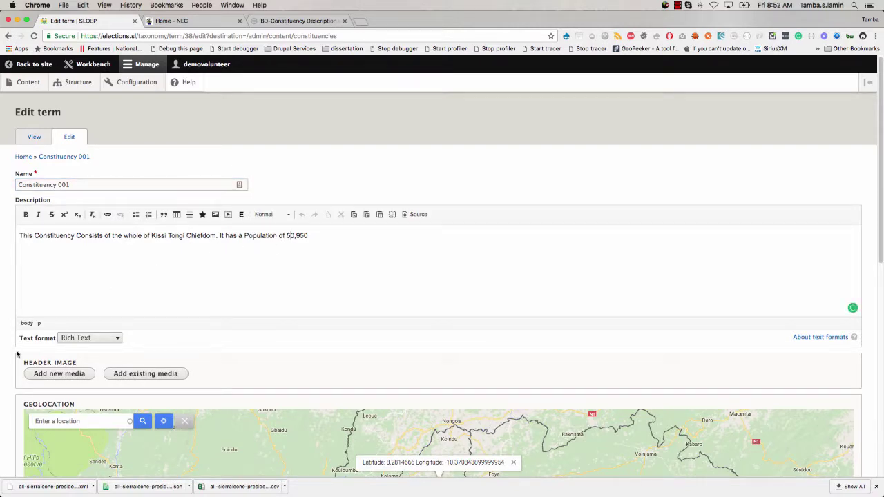
scroll(13, 355, down, 3)
scroll(10, 355, down, 10)
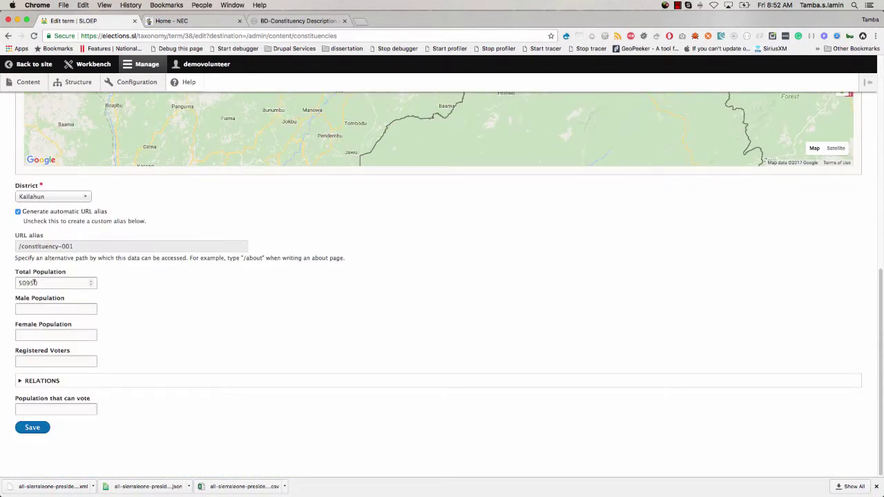
scroll(7, 351, up, 12)
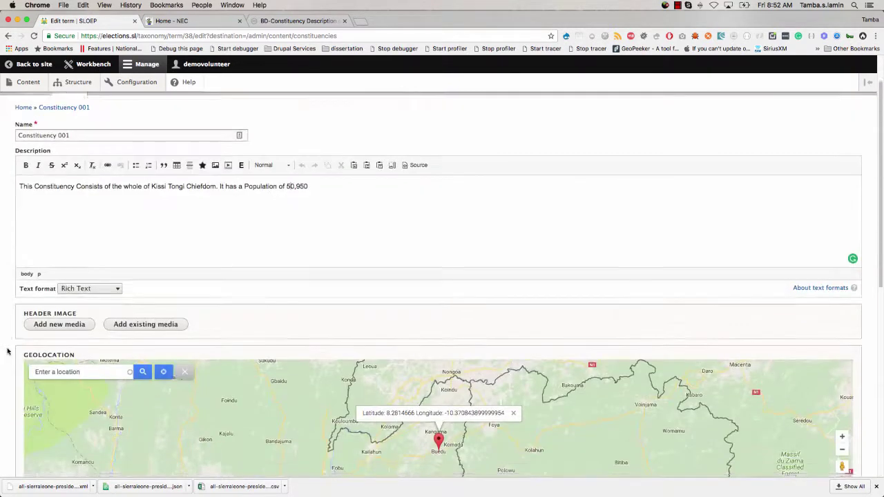
Add the existing media item "Kailahun" as the header image of Constituency 001.
click(125, 342)
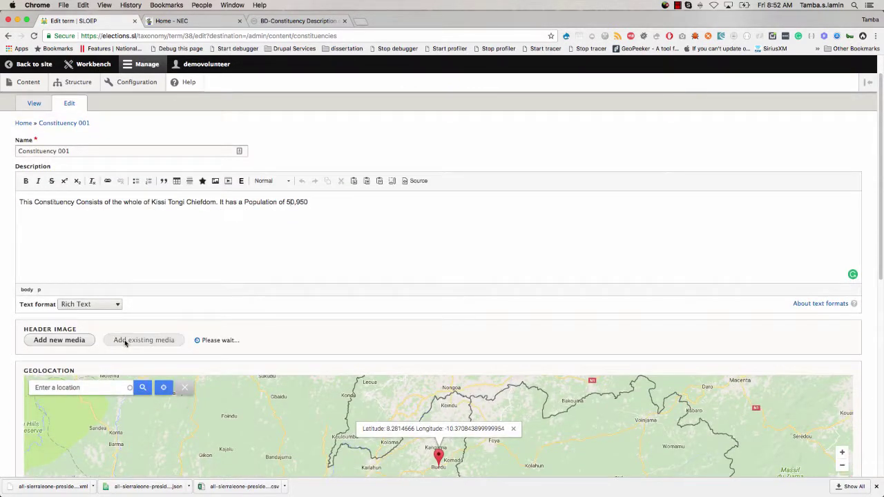
click(120, 352)
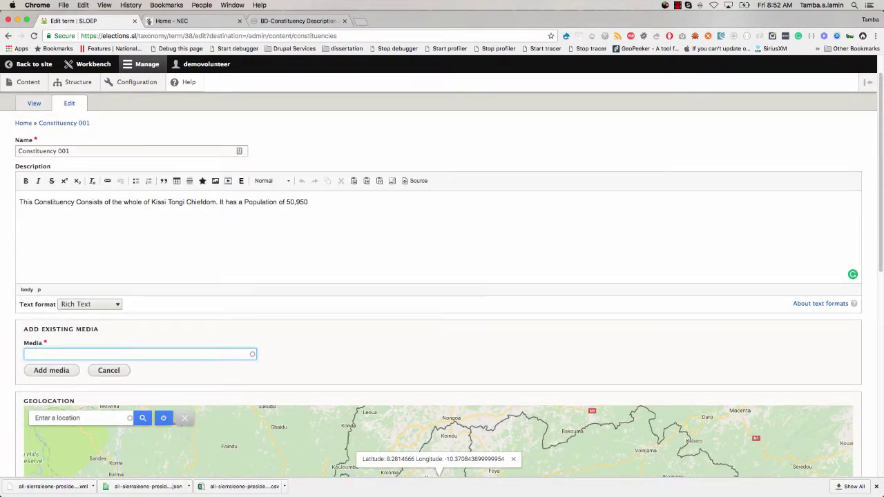
text(kal)
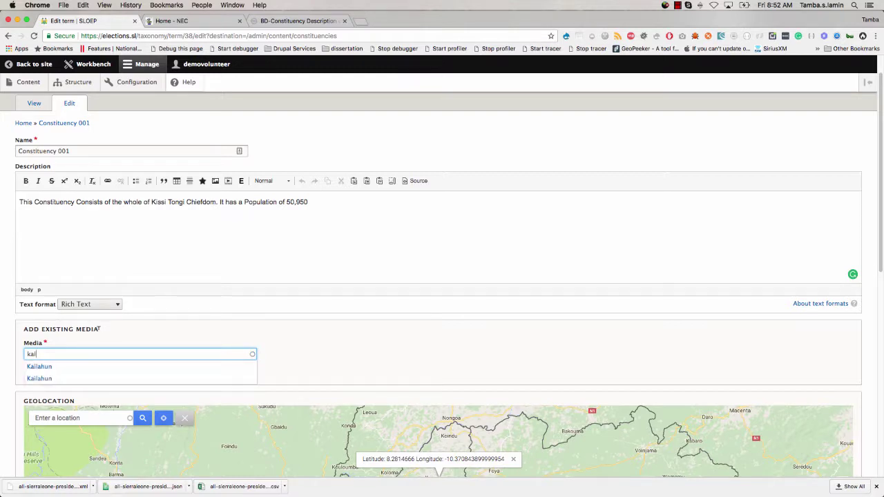
click(68, 364)
click(62, 371)
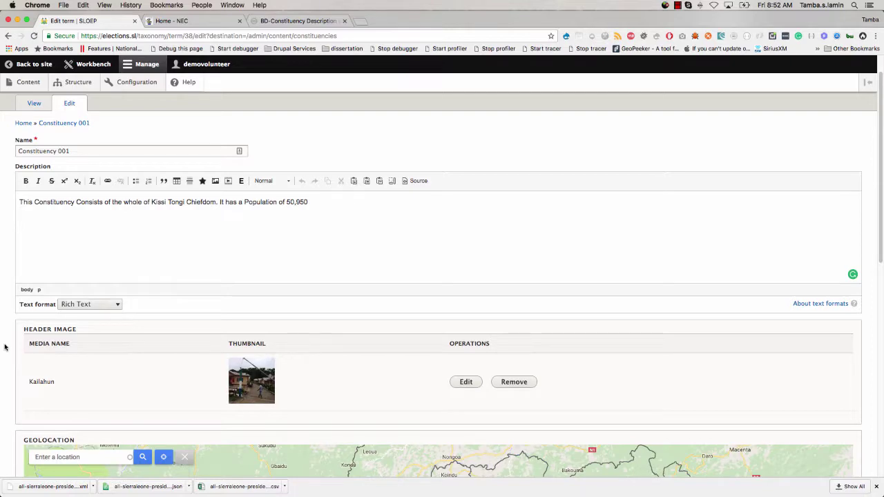
Search the web for "sierra leone census report 2015" and open the 2015 Population and Housing Census Final Results PDF.
scroll(4, 347, down, 10)
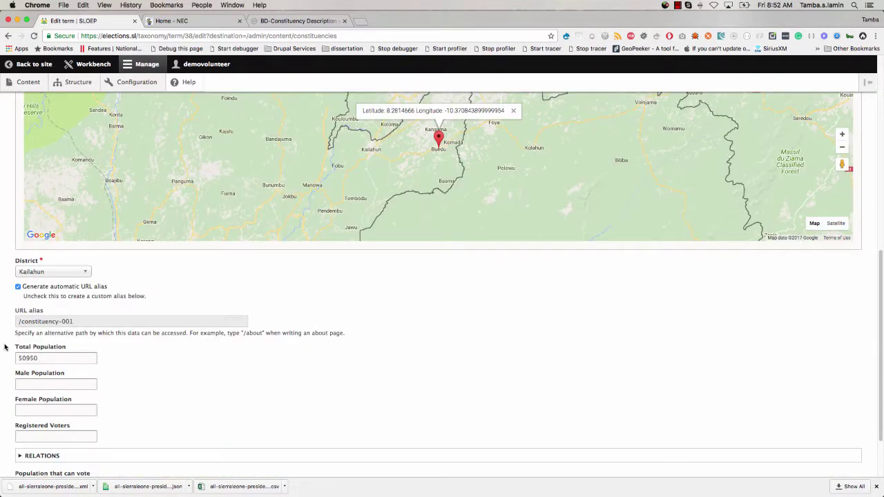
scroll(4, 347, down, 2)
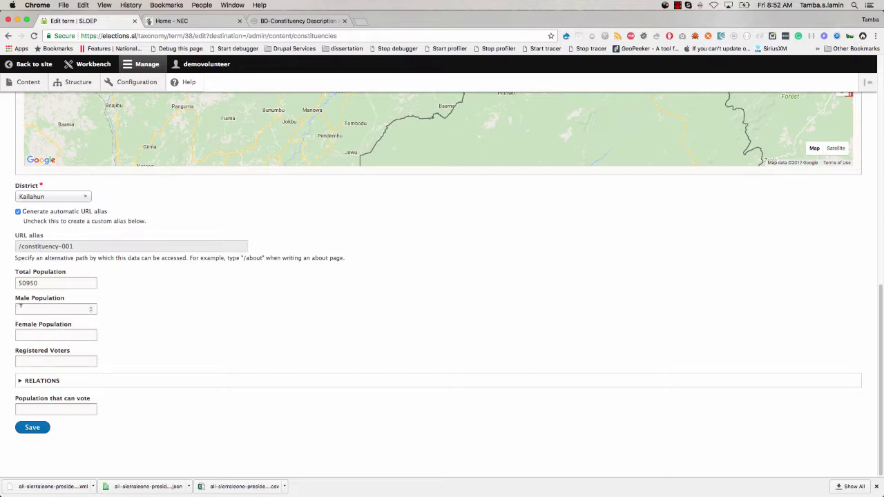
click(360, 22)
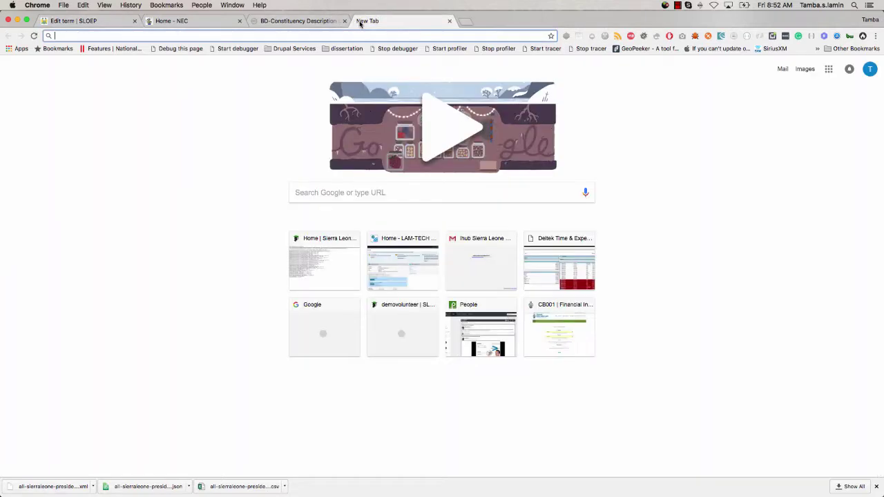
text(Sierra )
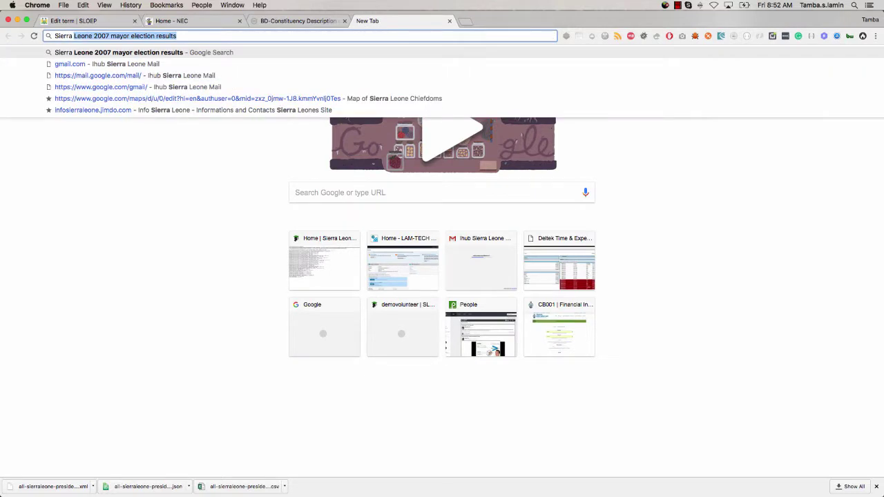
text(Leone census)
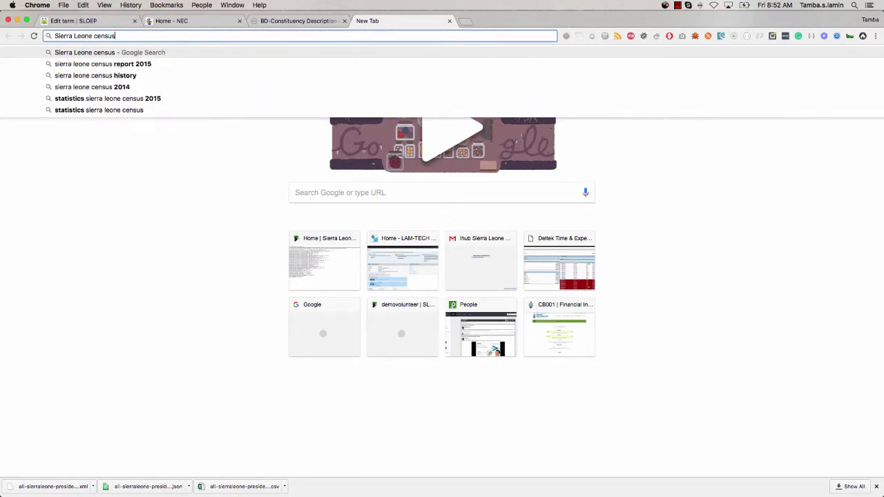
click(173, 65)
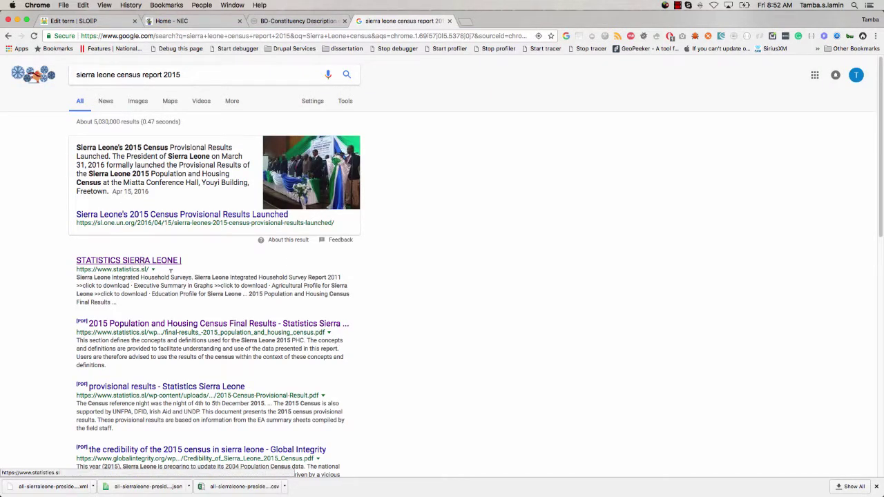
click(262, 325)
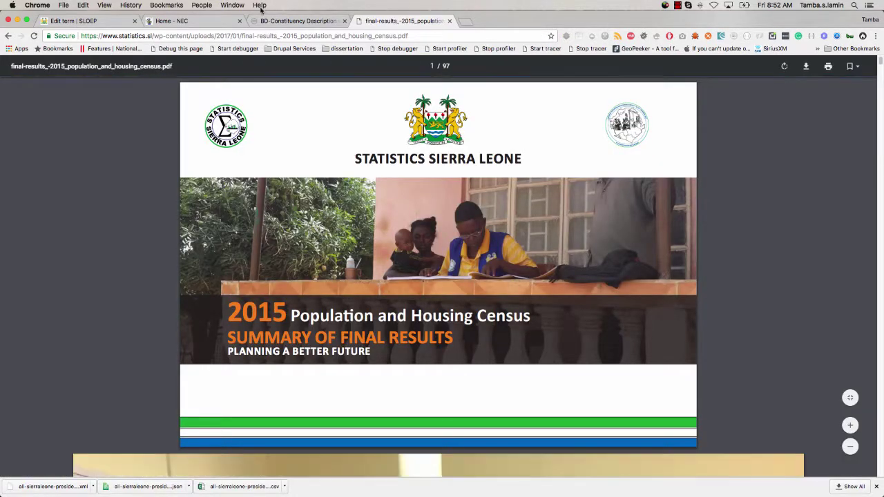
Revisit the constituency boundary report and return to the Constituency 001 form to review its population fields, header image and geolocation.
click(172, 21)
click(291, 21)
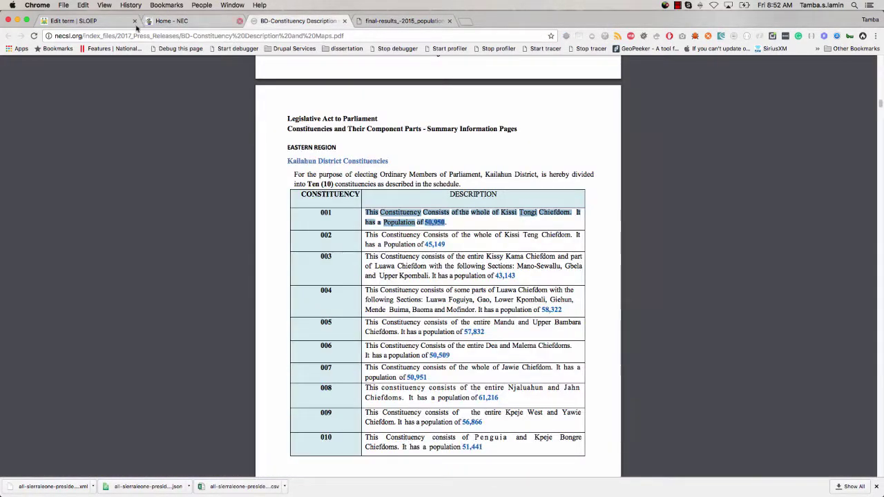
click(108, 24)
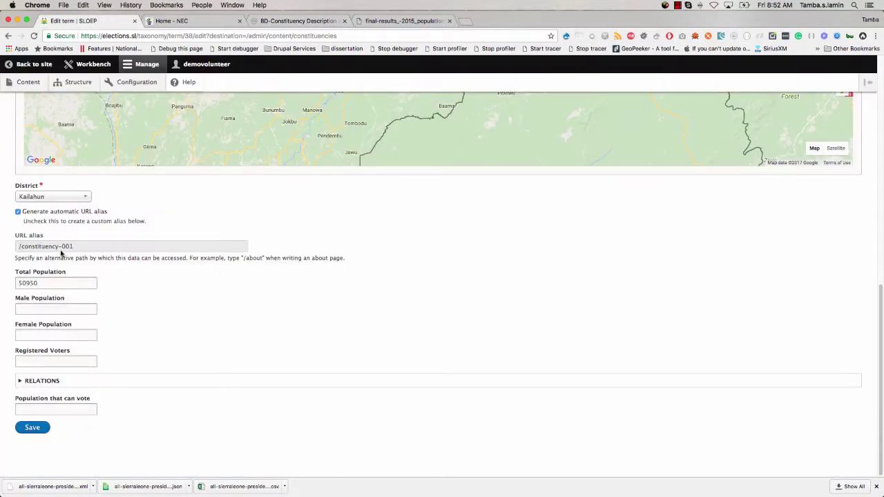
scroll(61, 253, up, 1)
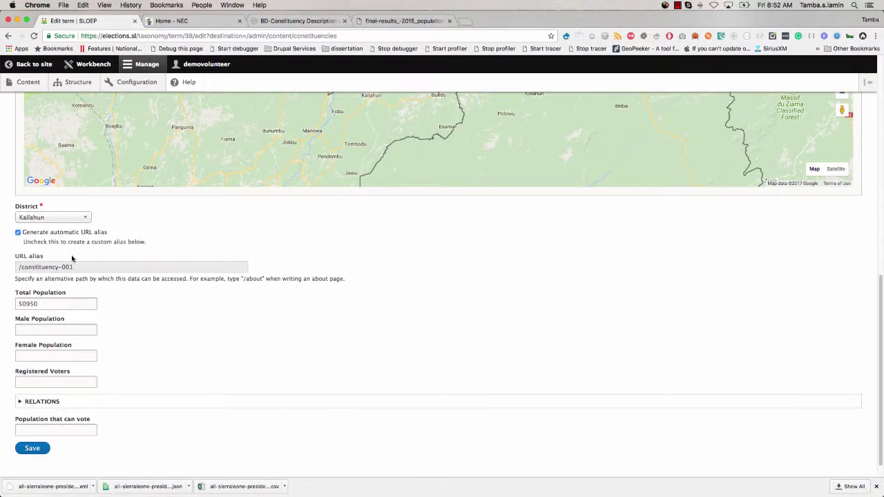
scroll(72, 255, down, 1)
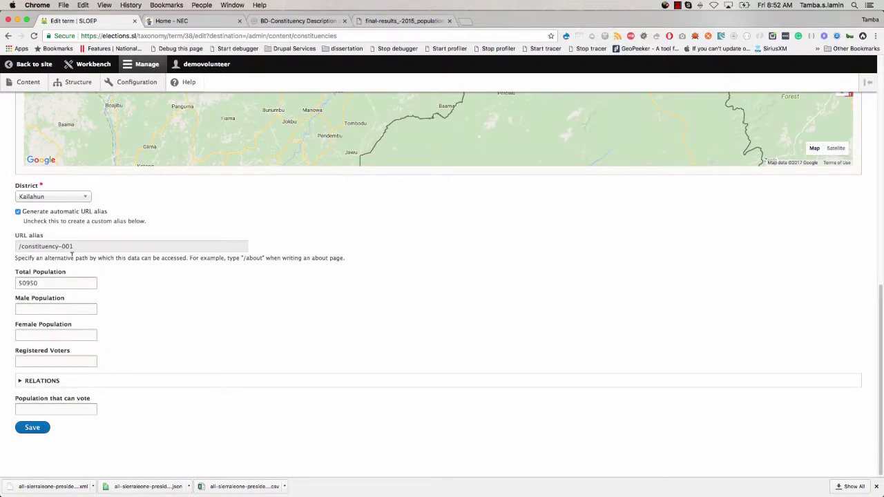
scroll(71, 254, up, 10)
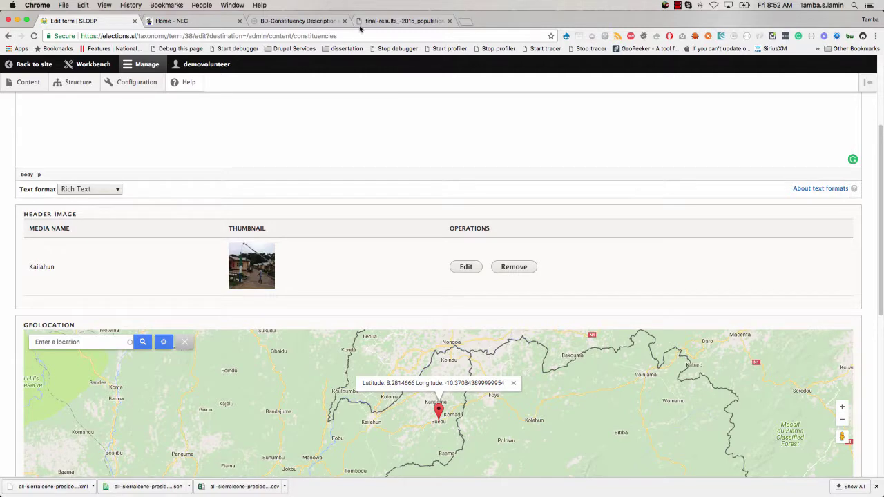
Search the census results PDF for "constituency" and "kailahun", and highlight Kailahun's total population in Table 1.
click(400, 21)
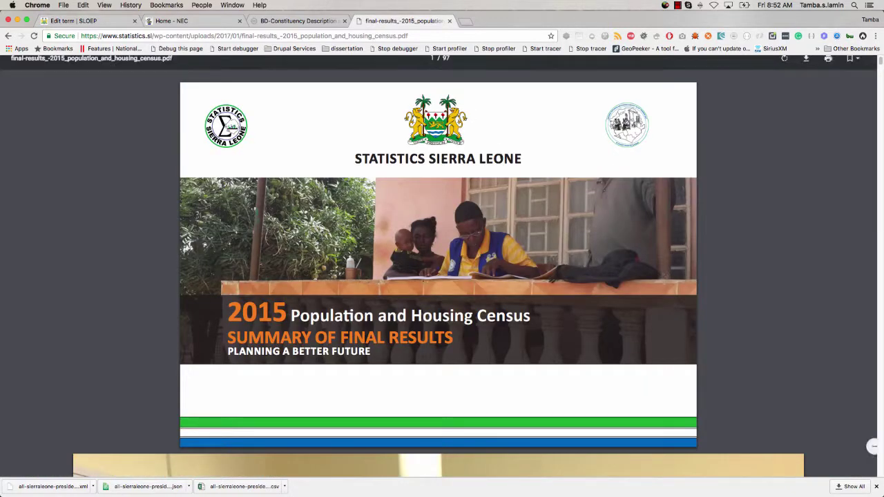
key(super+f)
text(co)
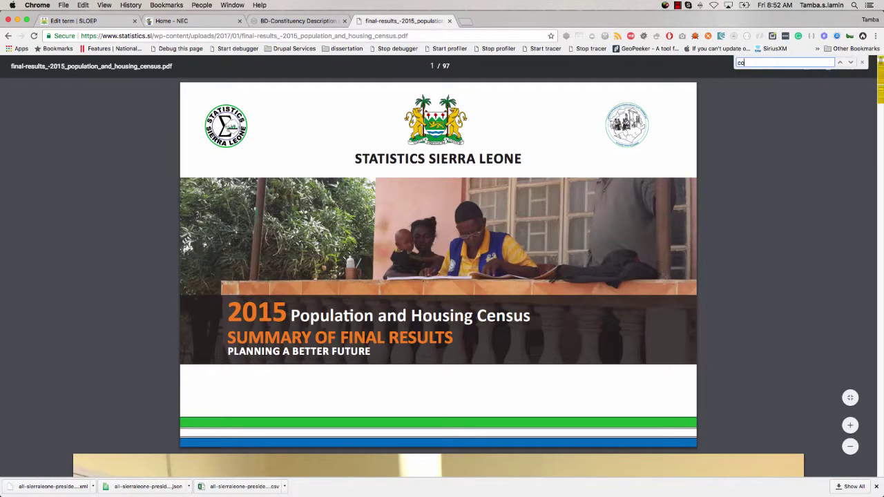
text(nstituency)
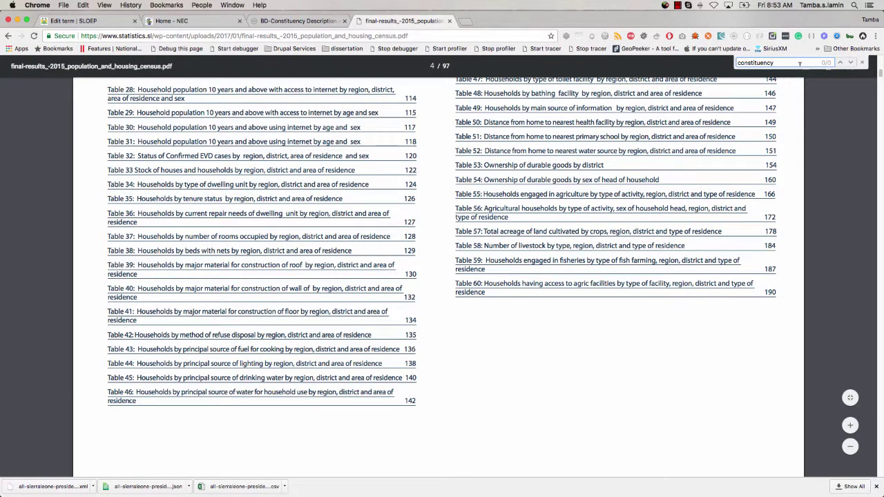
drag(800, 63, 699, 63)
text(kai)
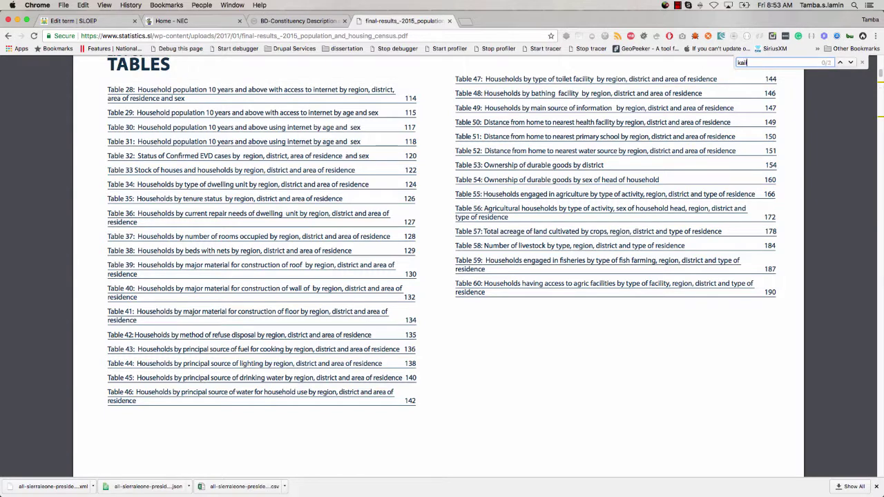
text(lahun)
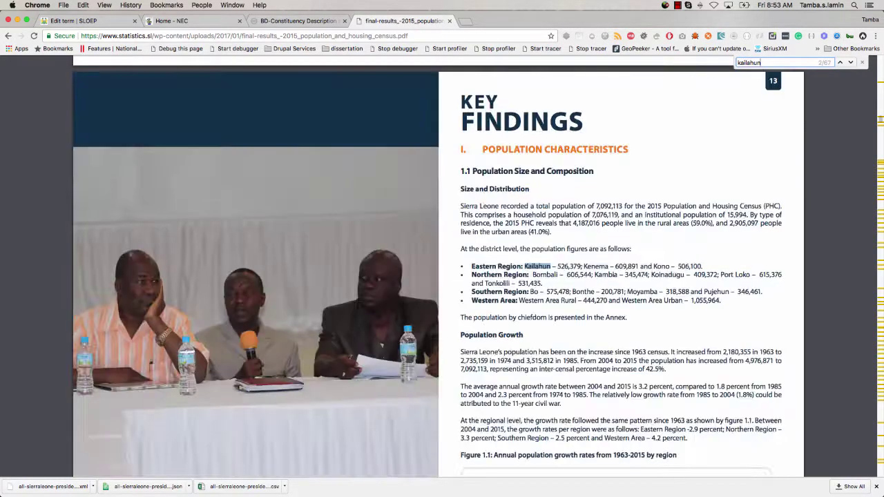
key(Return)
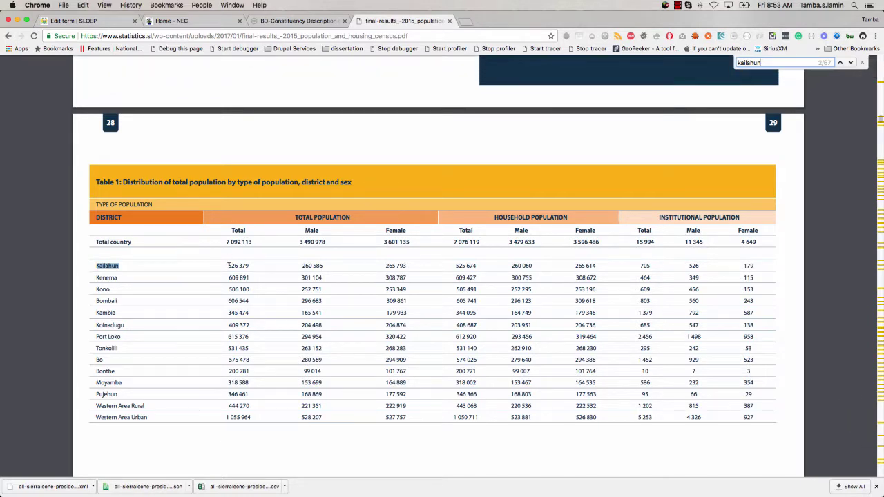
drag(229, 266, 254, 266)
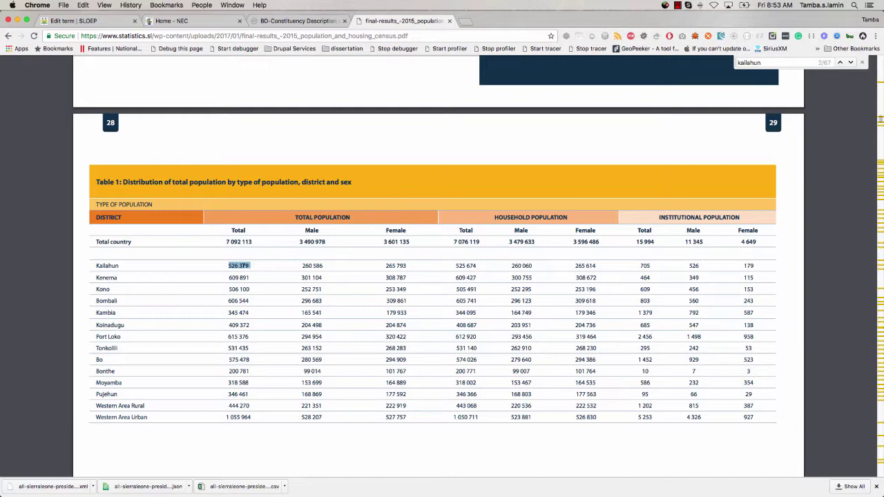
Leave the Constituency 001 form without saving and open the districts list to examine Kailahun's population figures.
click(86, 22)
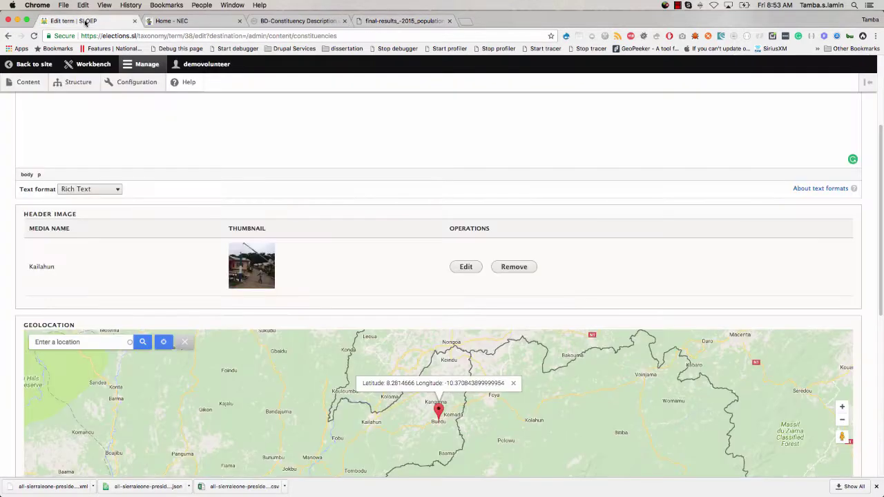
scroll(25, 228, down, 5)
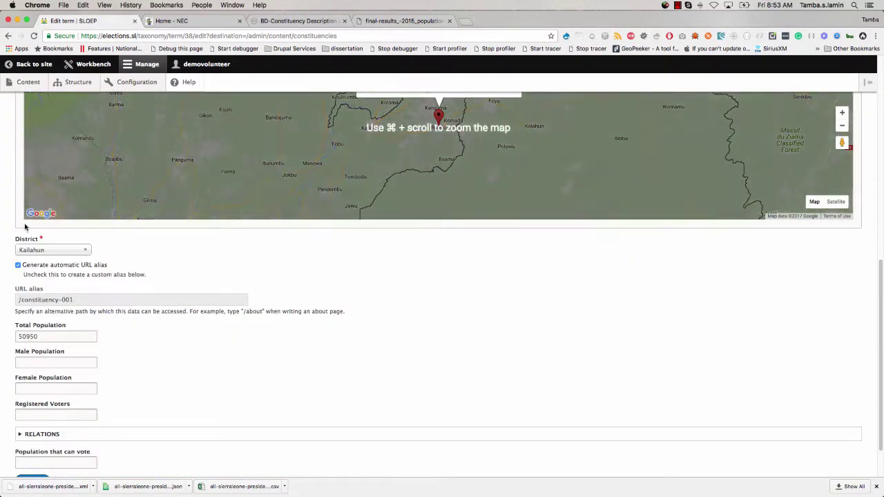
scroll(24, 226, up, 5)
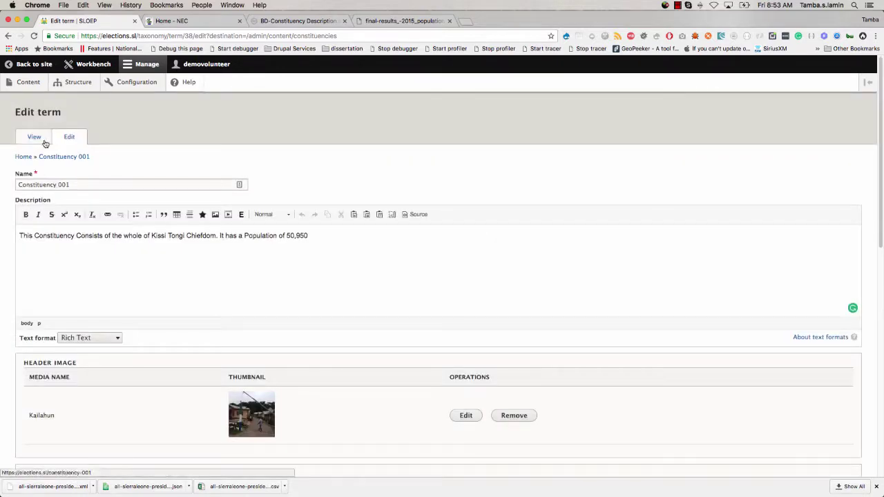
click(7, 36)
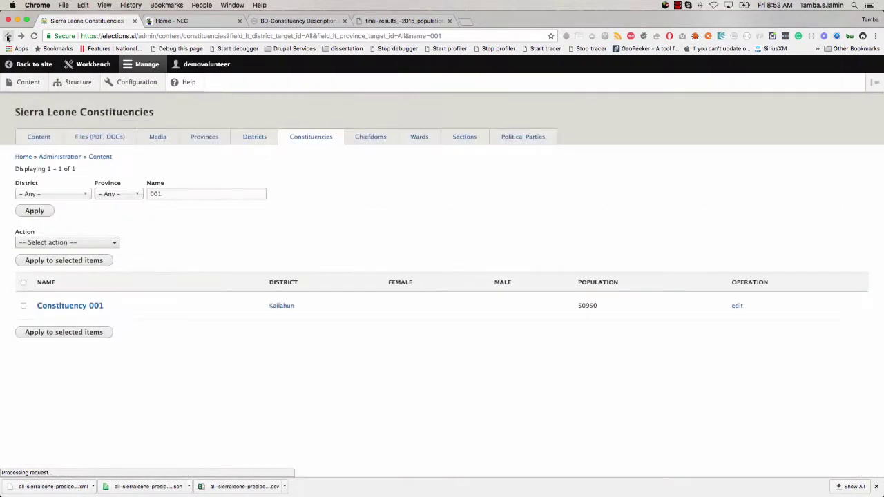
click(255, 141)
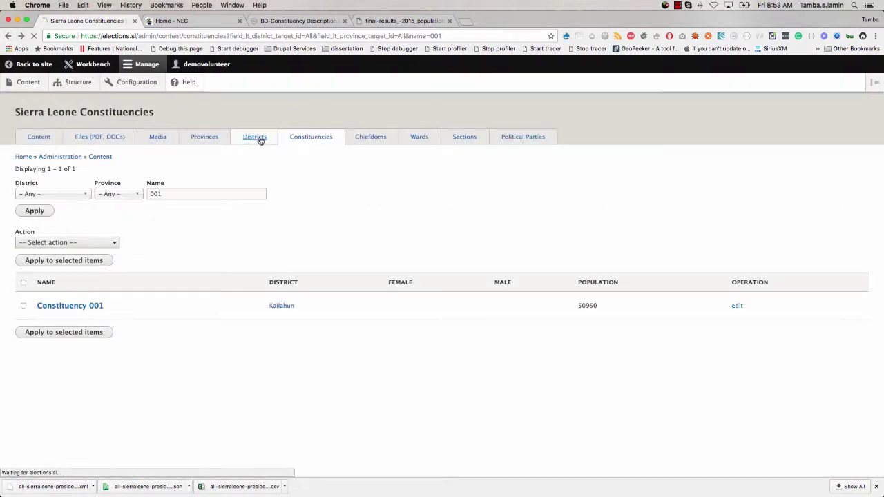
scroll(237, 315, down, 10)
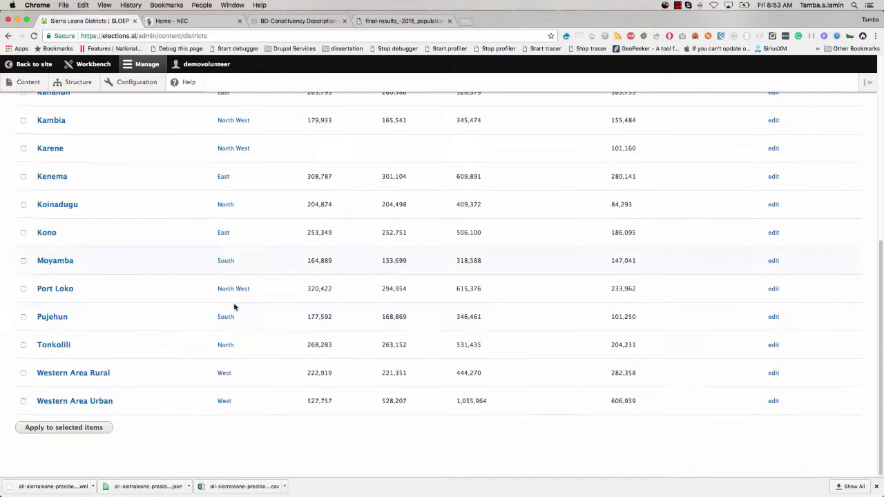
scroll(238, 292, up, 2)
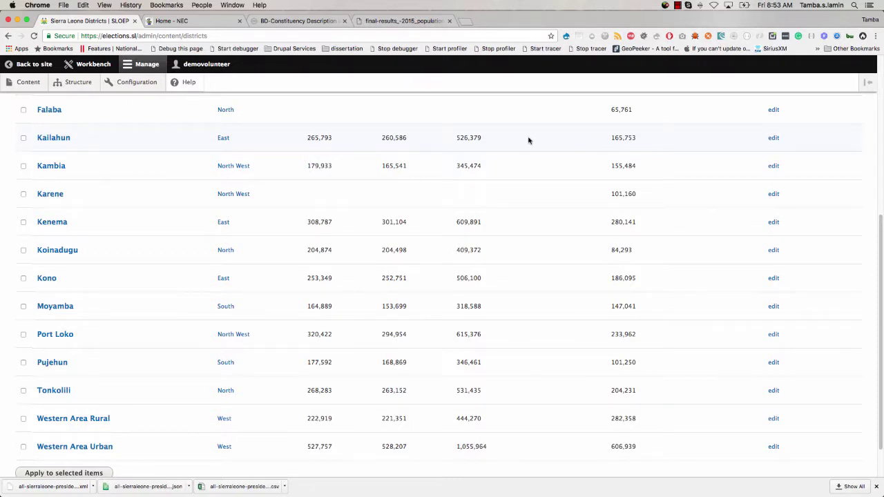
Copy Kailahun's total population from the census table and search the districts list page for "526 379".
key(super+f)
text(has a Population of 50,950.)
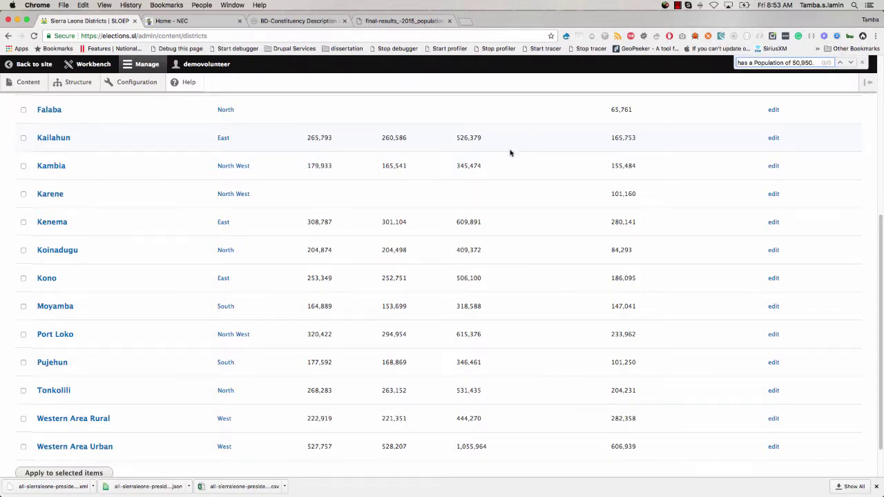
click(391, 21)
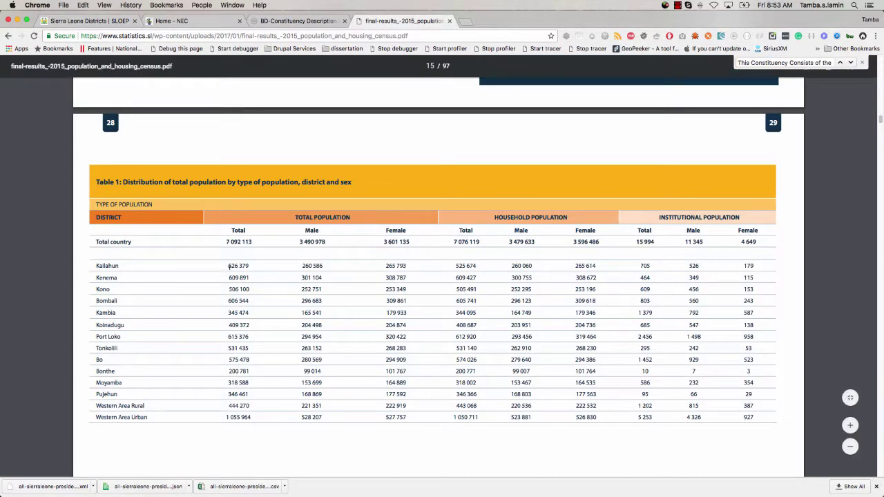
drag(227, 265, 249, 265)
key(super+c)
click(92, 21)
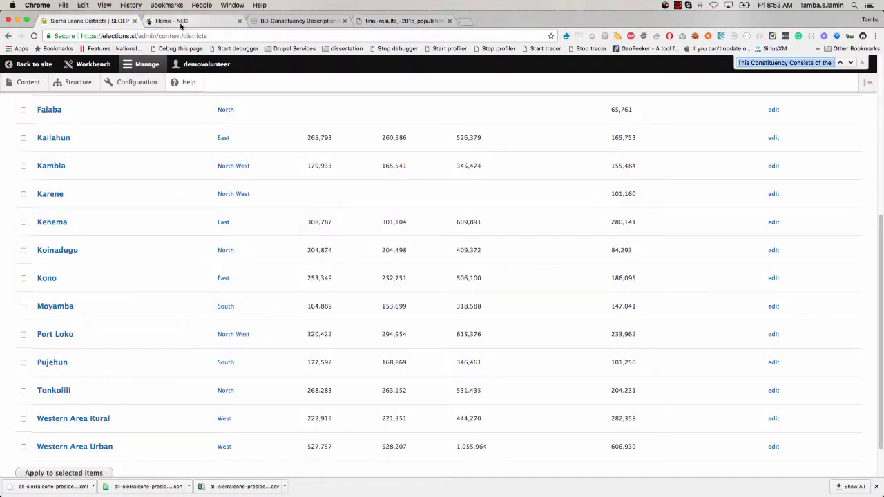
click(265, 113)
key(super+f)
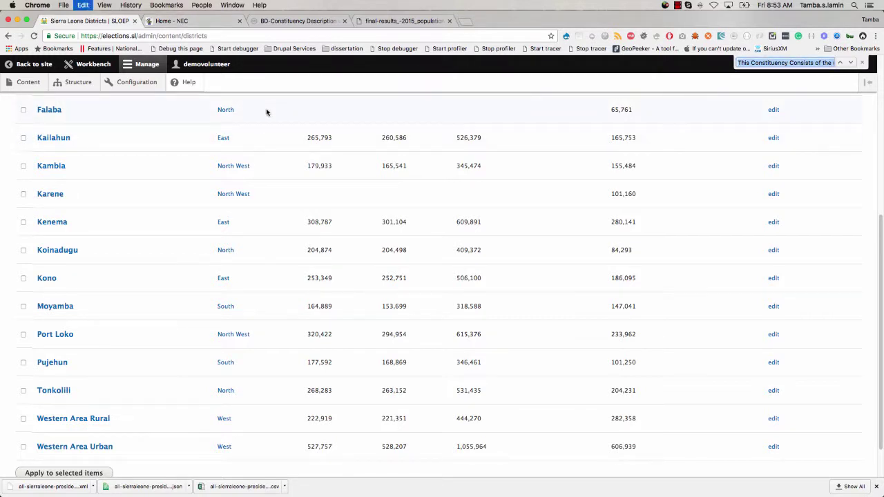
key(super+v)
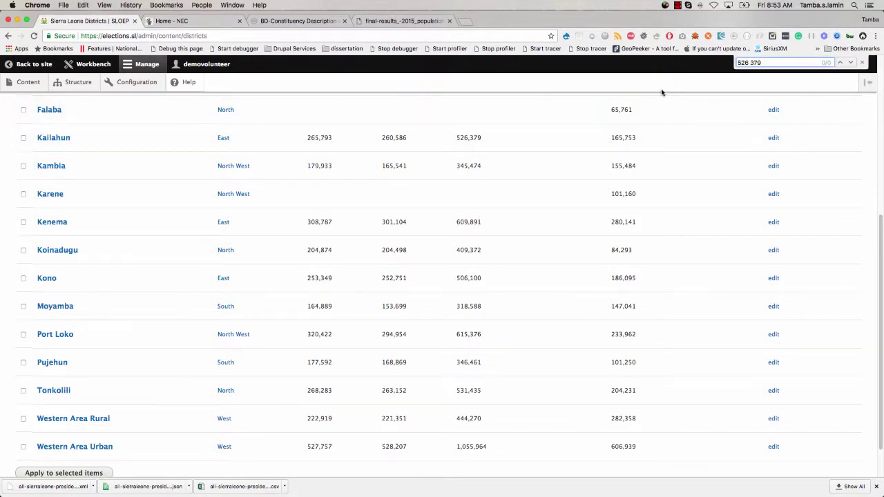
Correct the page search term to "526,379", replacing the space with a comma.
click(751, 62)
key(BackSpace)
scroll(394, 148, up, 3)
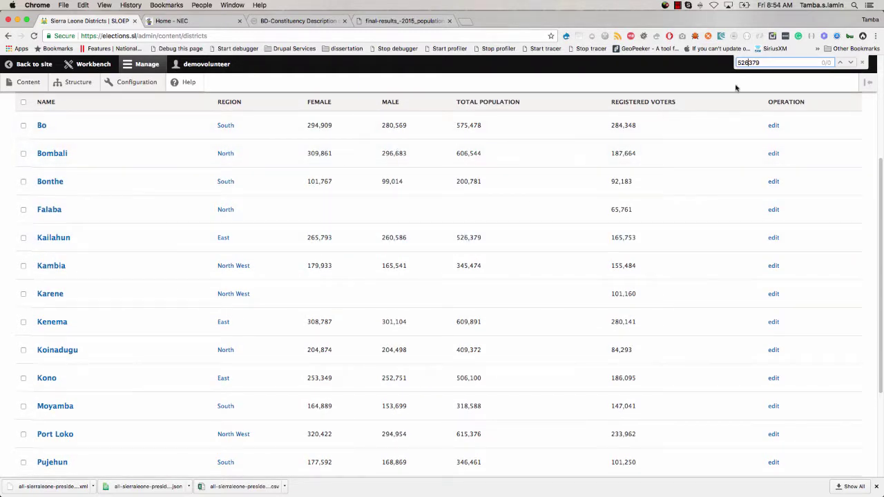
text(,)
Check Kailahun's male and female populations in the census table and return to the districts list to compare them.
click(402, 21)
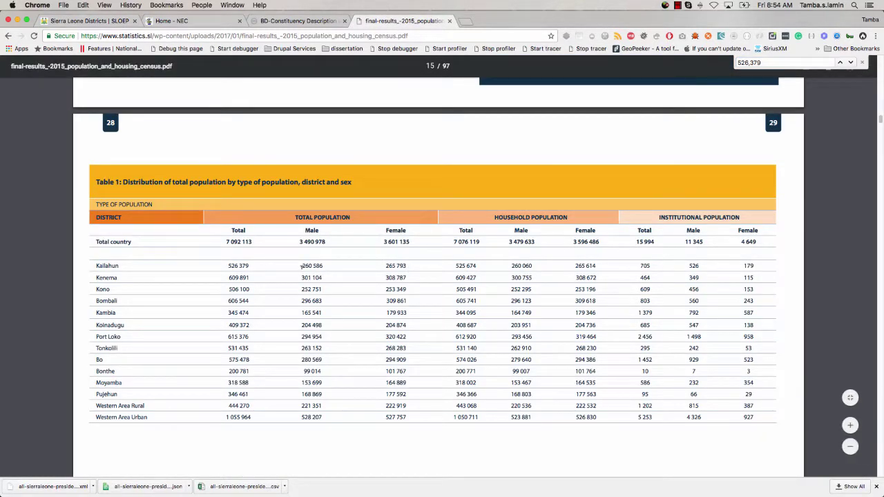
drag(306, 265, 322, 264)
drag(384, 265, 407, 263)
click(262, 23)
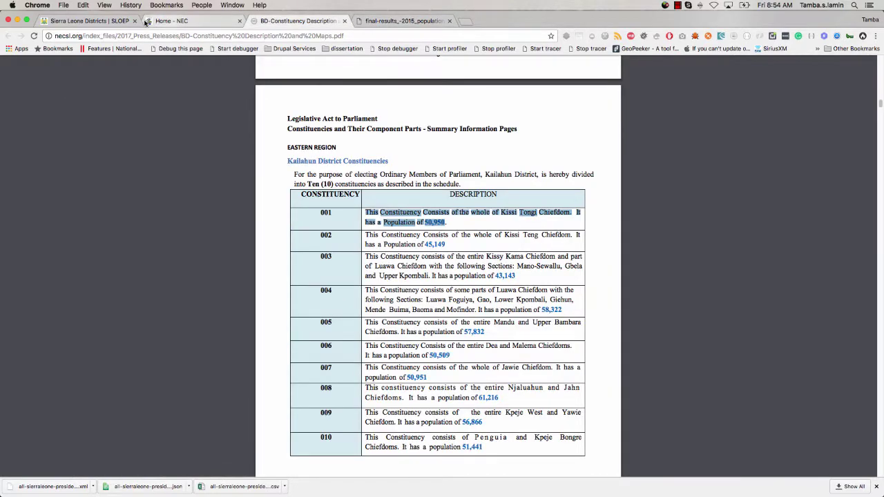
click(125, 22)
scroll(262, 390, up, 5)
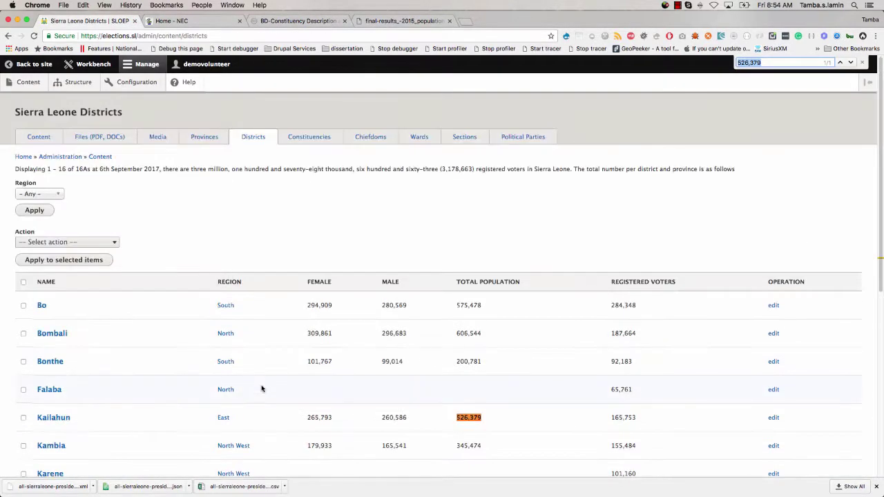
scroll(261, 389, down, 10)
scroll(262, 389, up, 10)
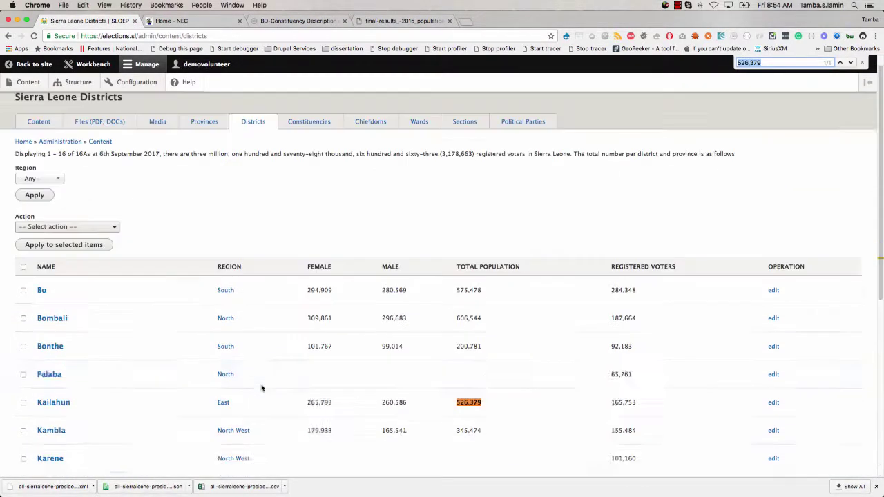
Open the Badjia chiefdom for editing from the chiefdoms list and review its description, geolocation, population fields and data sources.
click(326, 138)
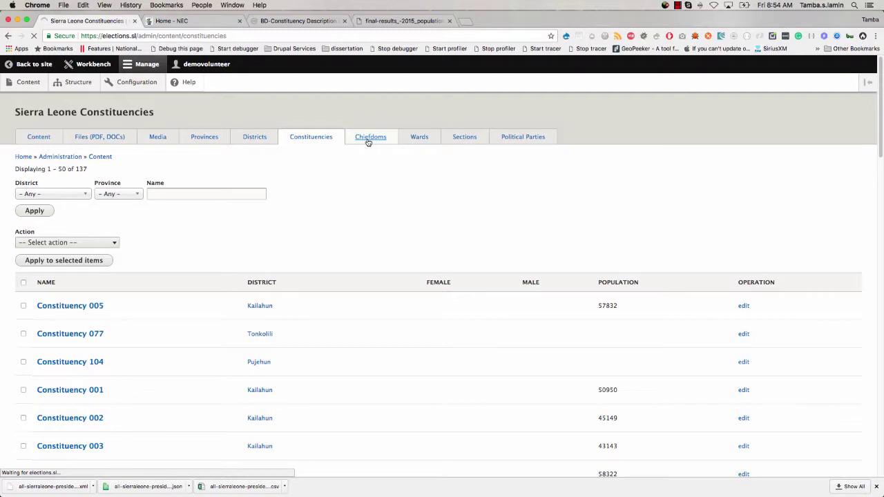
click(756, 308)
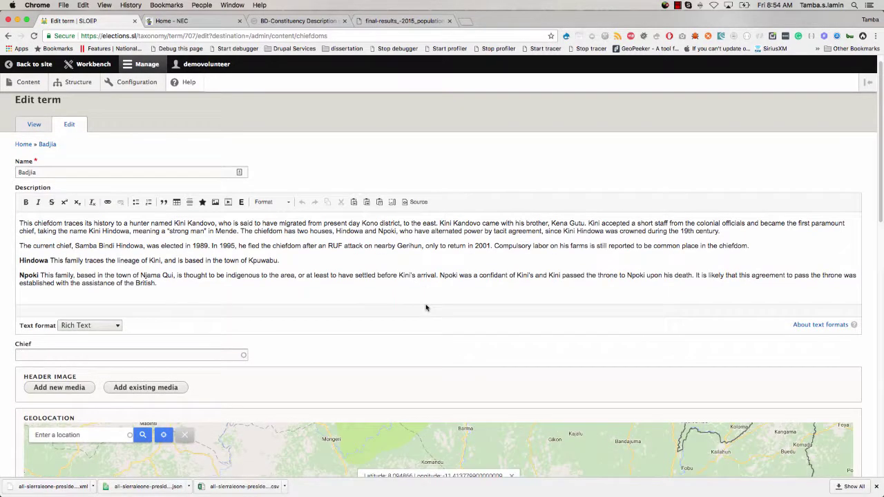
scroll(426, 302, down, 5)
scroll(414, 393, down, 10)
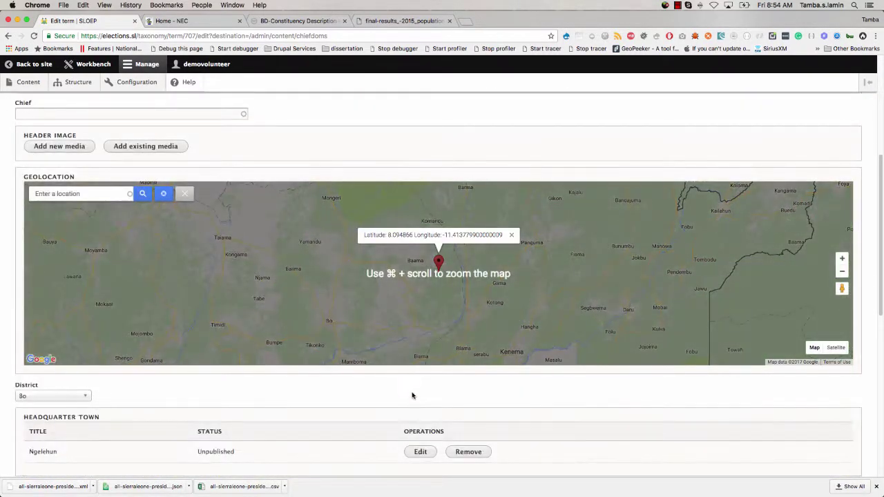
scroll(414, 393, down, 1)
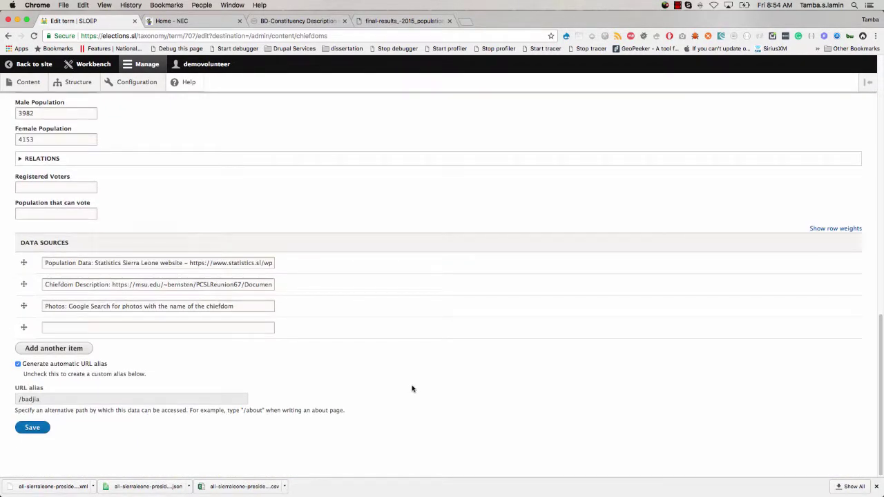
scroll(478, 361, up, 1)
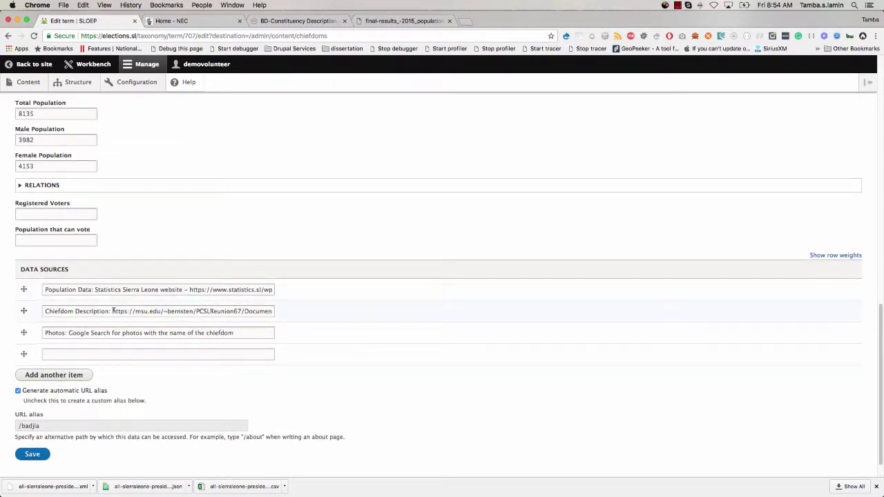
Copy the PDF address from Badjia's "Chiefdom Description" data source and open the document in a new browser tab.
drag(113, 311, 308, 316)
key(super+c)
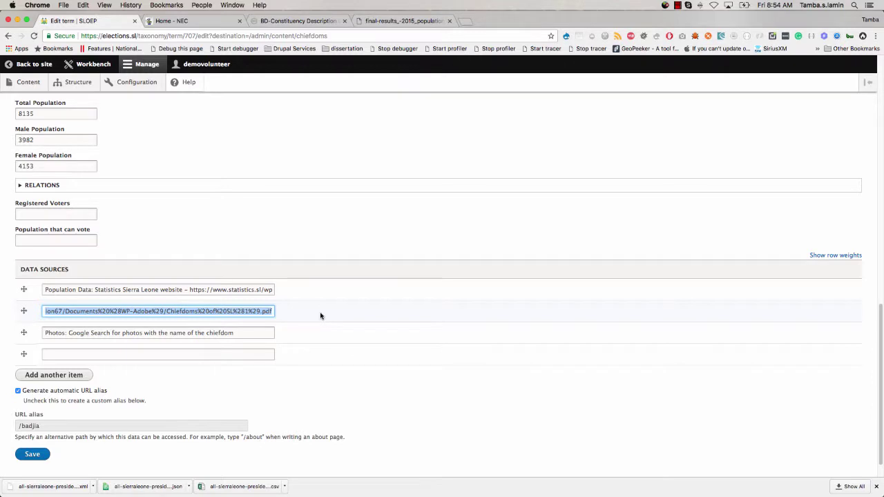
click(467, 20)
key(super+v)
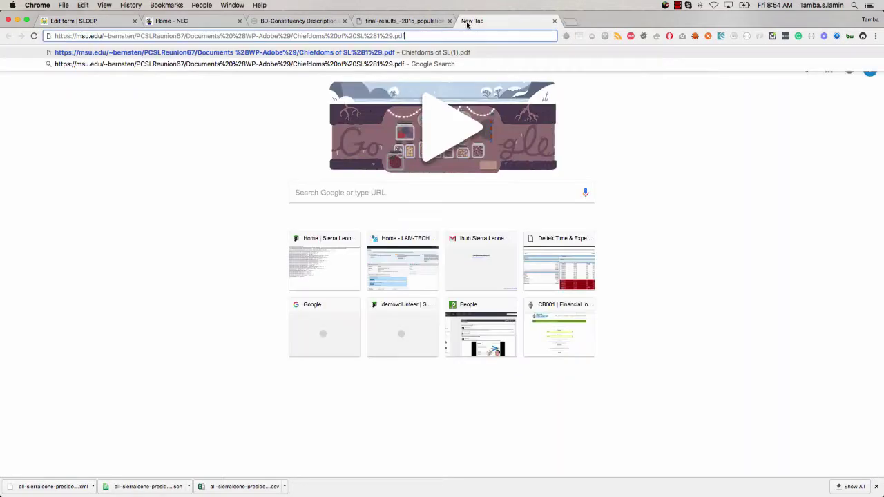
key(Return)
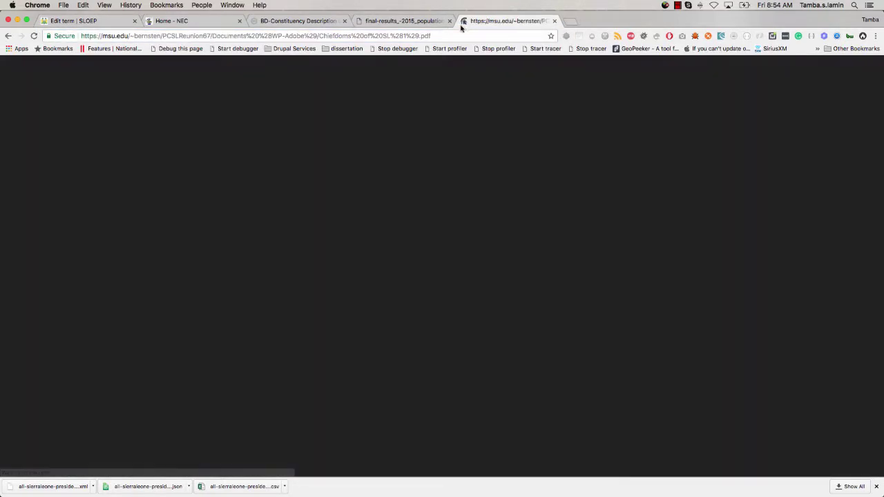
scroll(417, 334, down, 9)
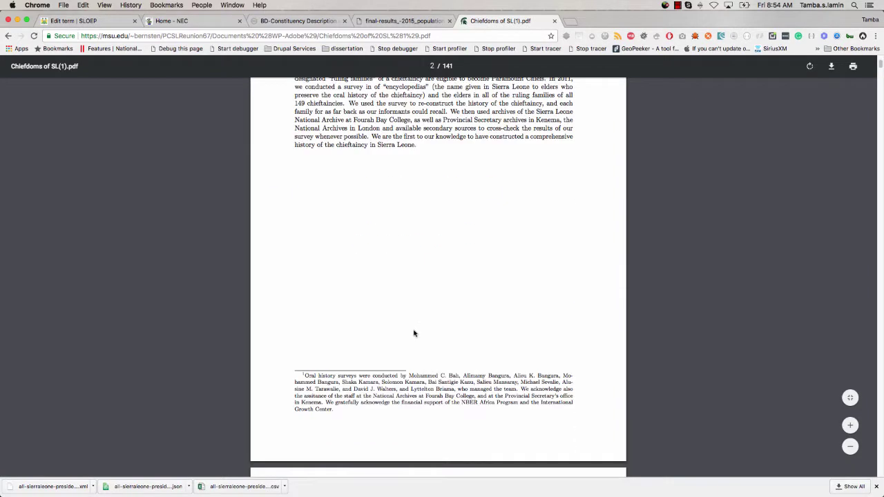
Glance at the constituency boundary report and return to the description of the Badjia chiefdom form.
click(297, 21)
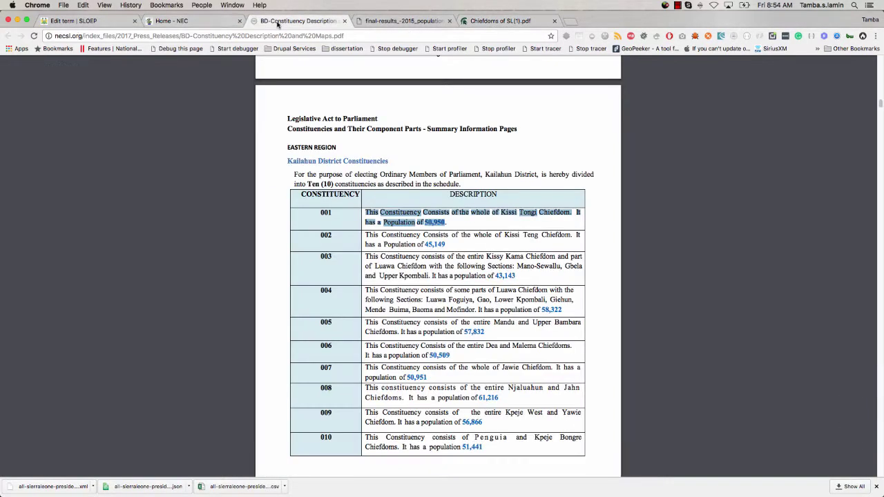
click(115, 25)
scroll(226, 236, up, 15)
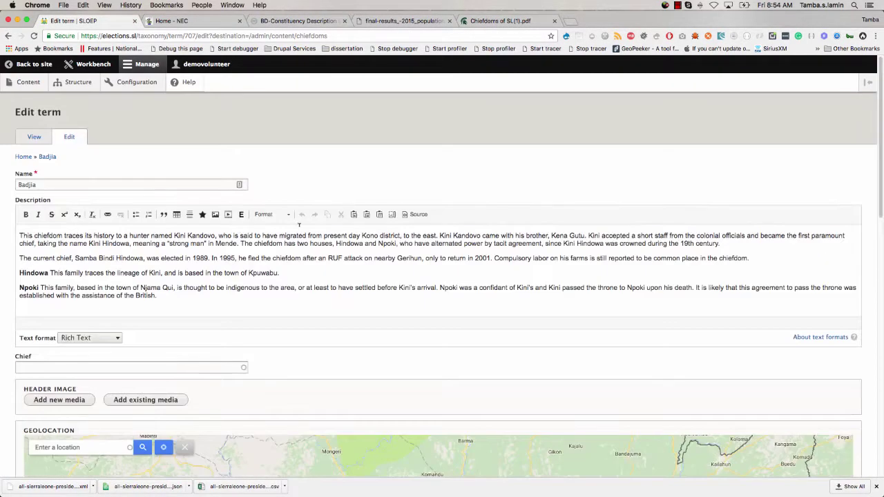
Copy the chiefdom name Badjia from the form, find it in the Chiefdoms of SL PDF and select its section text.
drag(54, 185, 2, 183)
key(super+c)
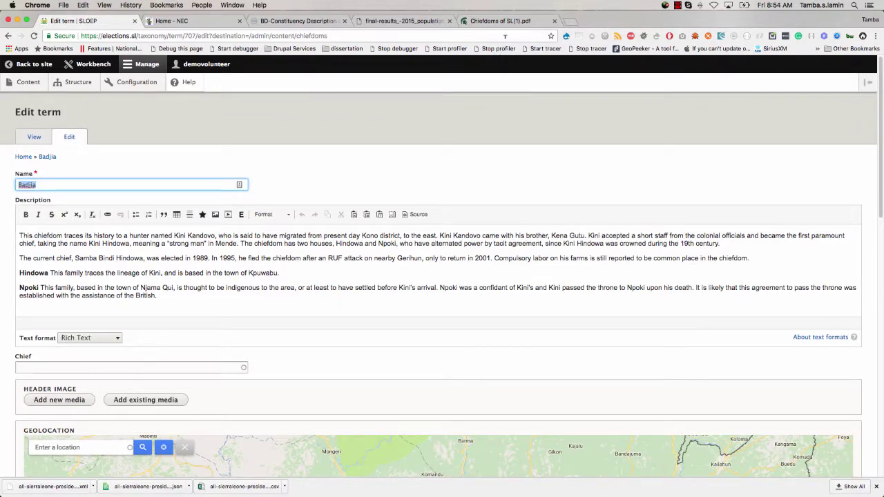
click(501, 21)
key(super+f)
key(super+v)
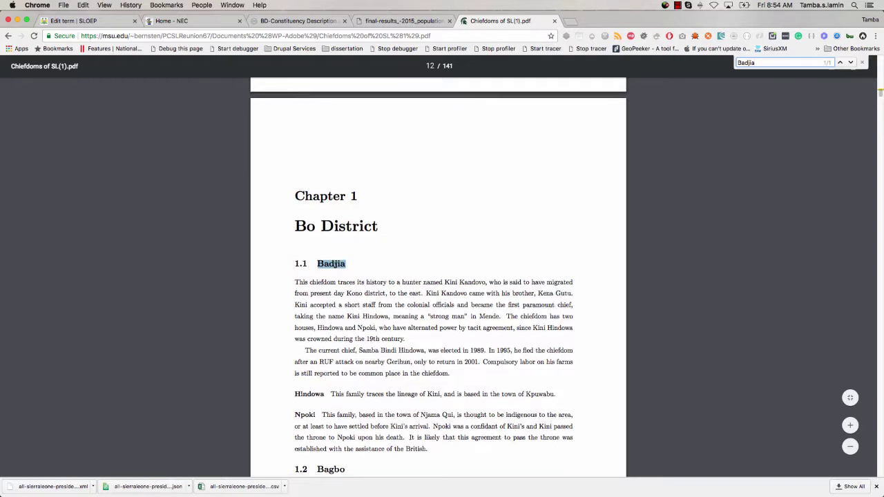
scroll(336, 260, down, 2)
drag(295, 224, 455, 393)
Return to the Badjia edit form and go through its Description, Chief, Registered Voters and Population that can vote fields.
click(297, 21)
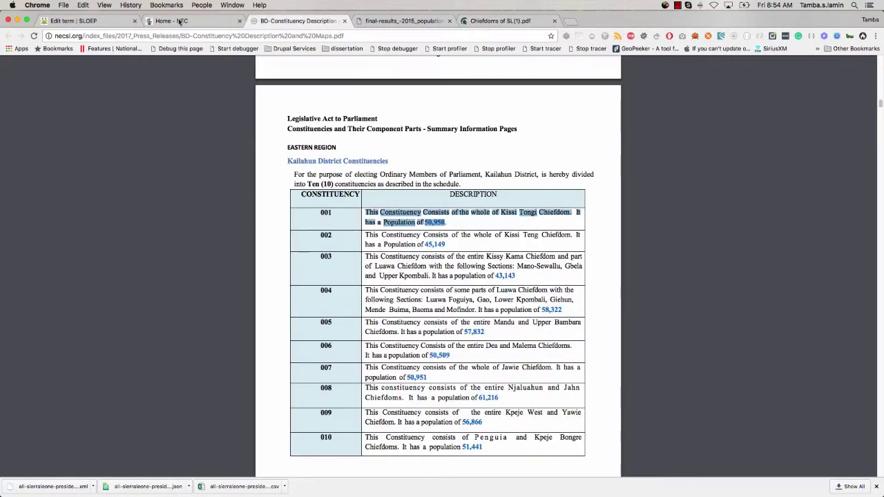
click(76, 21)
click(20, 258)
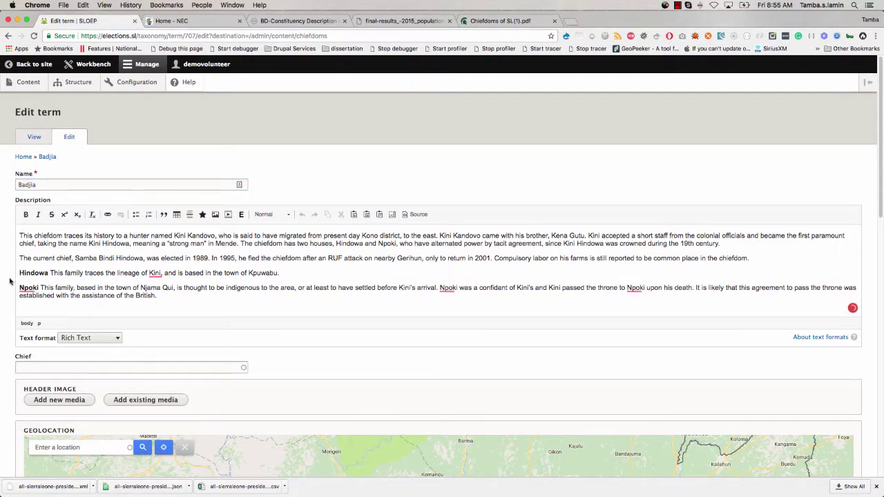
scroll(8, 280, down, 3)
scroll(9, 280, down, 1)
click(18, 232)
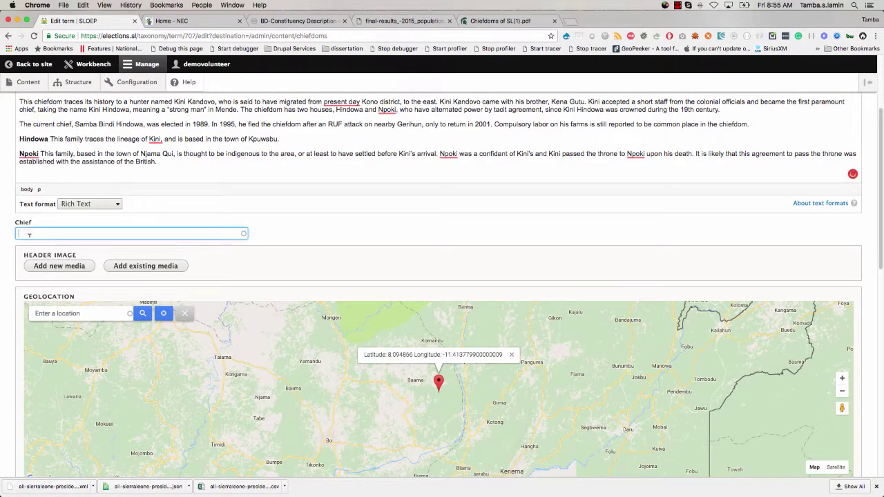
scroll(7, 264, down, 10)
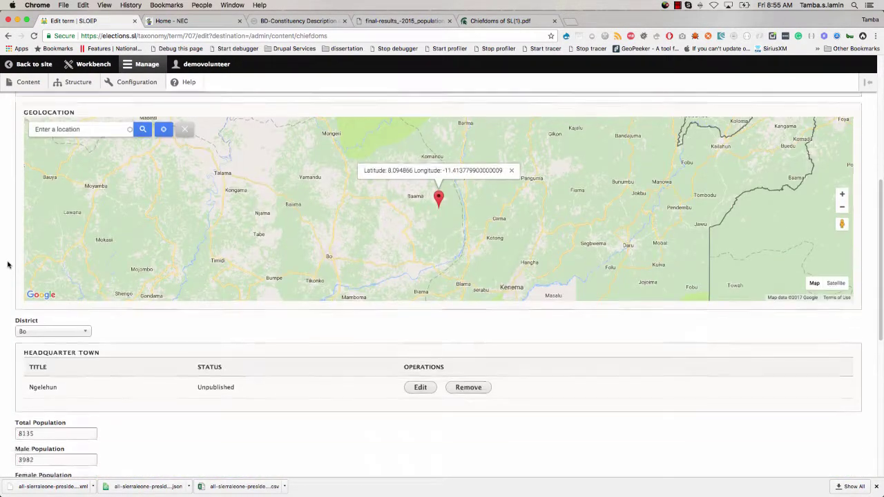
scroll(7, 264, down, 2)
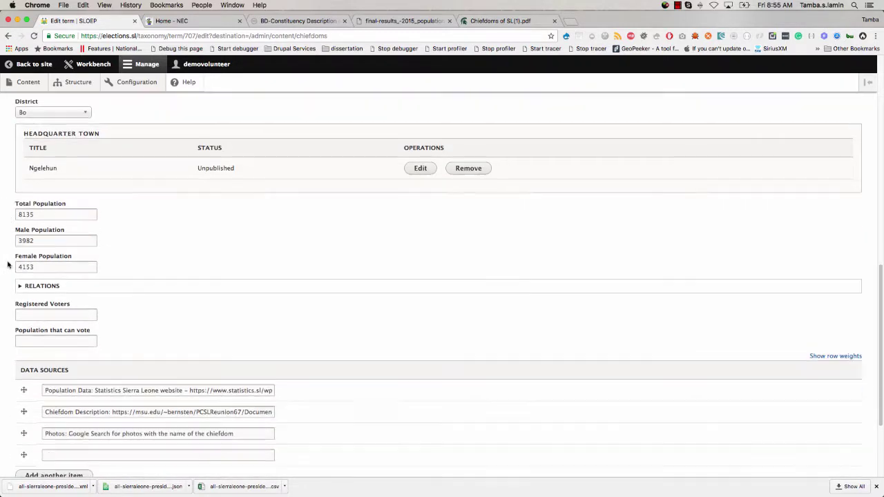
click(48, 317)
click(48, 340)
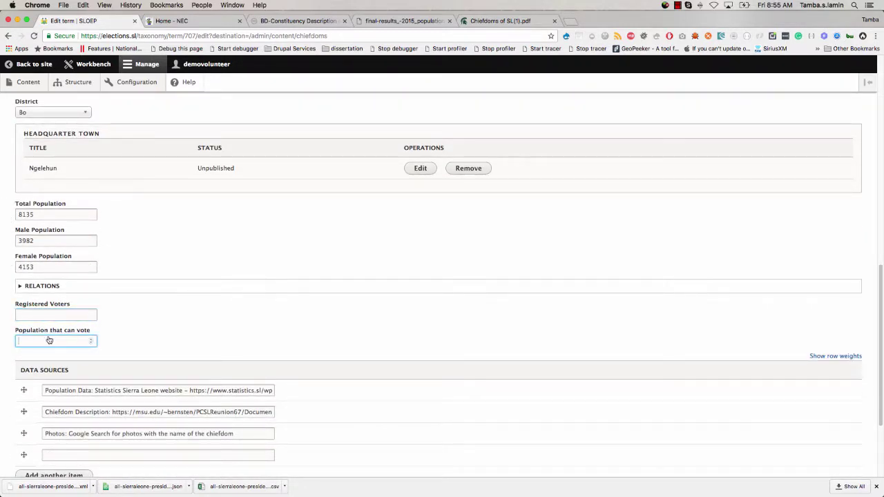
Review the whole Badjia form, from its name and description to its population fields, data sources and URL alias.
scroll(225, 291, down, 3)
scroll(225, 291, up, 4)
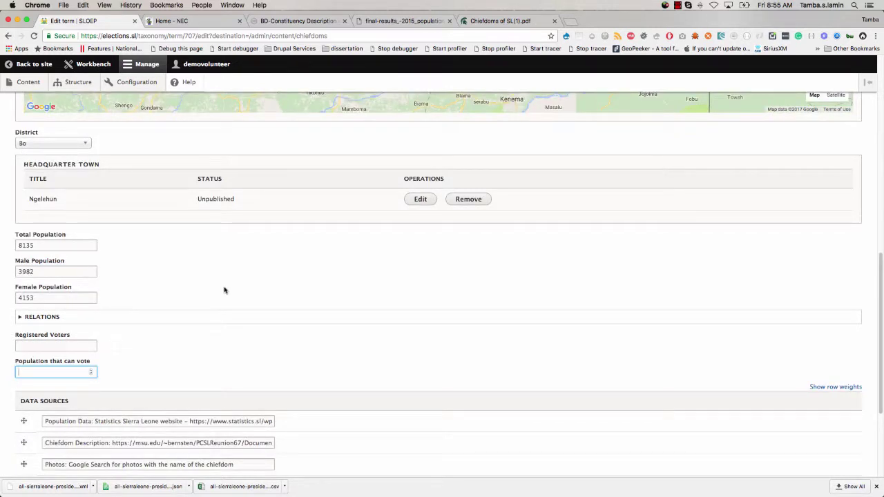
scroll(224, 290, down, 3)
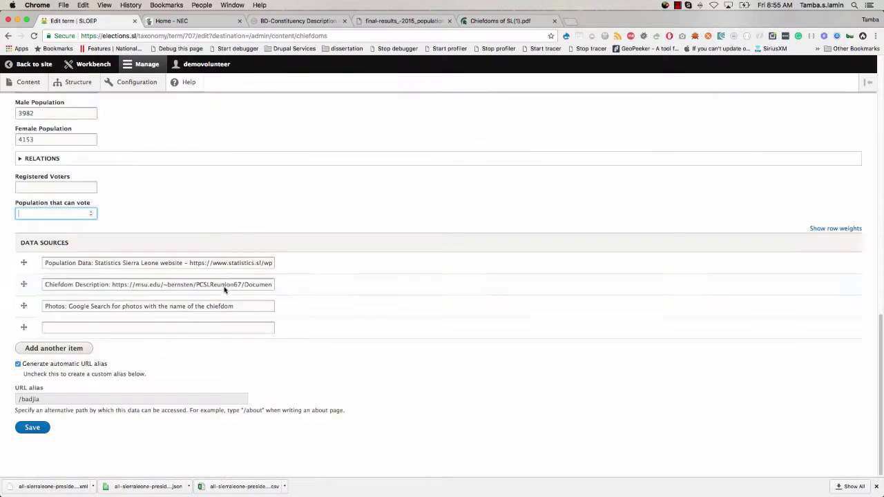
scroll(224, 290, up, 8)
scroll(218, 295, up, 4)
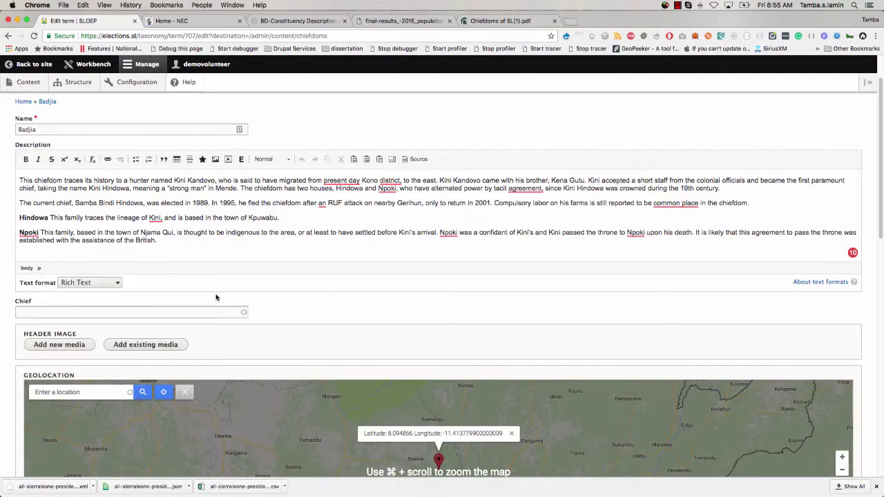
scroll(216, 293, down, 3)
scroll(216, 293, down, 8)
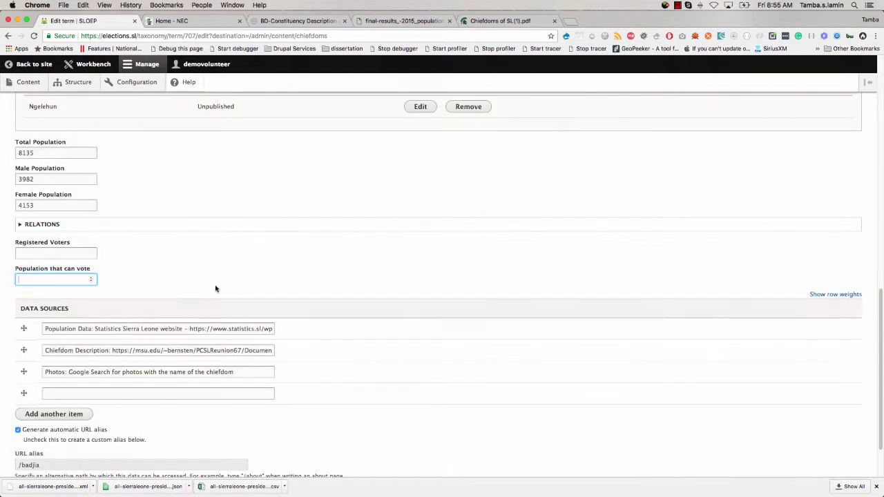
scroll(215, 288, down, 1)
scroll(214, 297, up, 15)
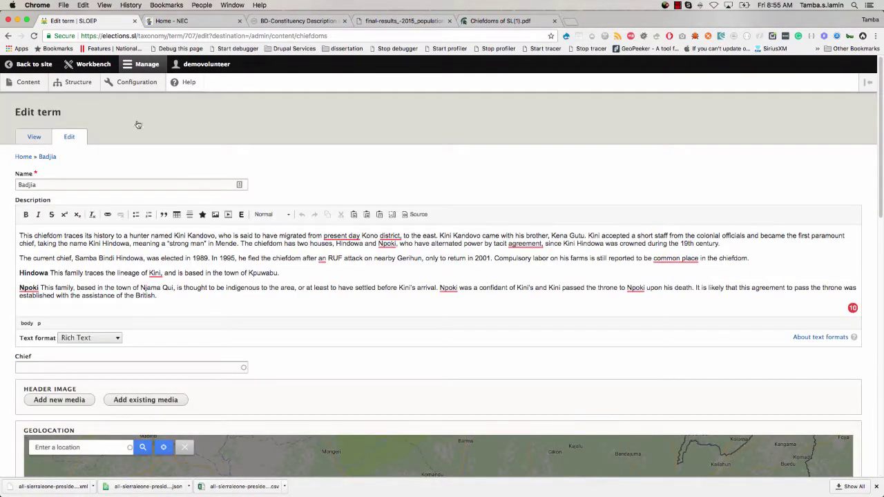
Leave the Badjia form, open Ward 001 for editing from the wards list and review its description, geolocation and population fields.
click(8, 35)
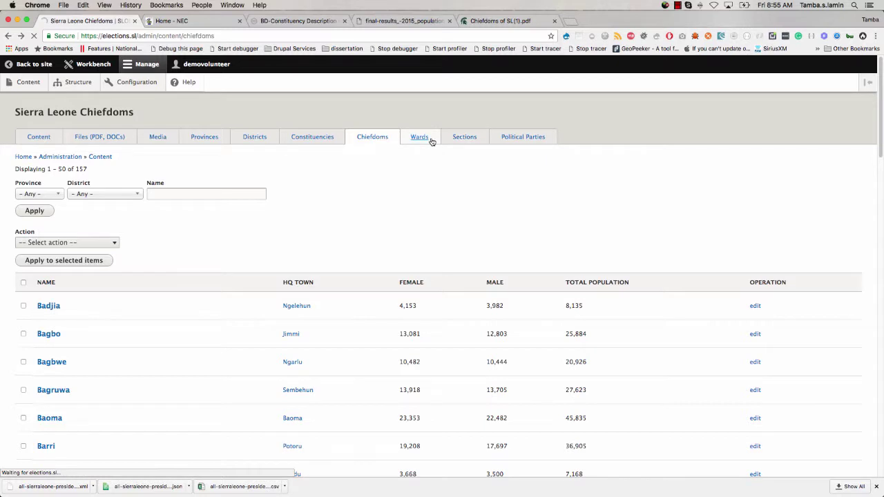
click(432, 141)
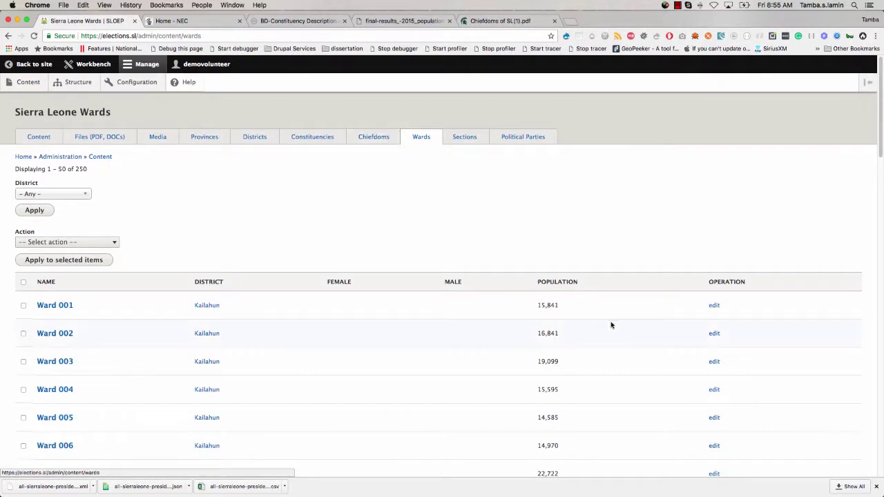
click(713, 308)
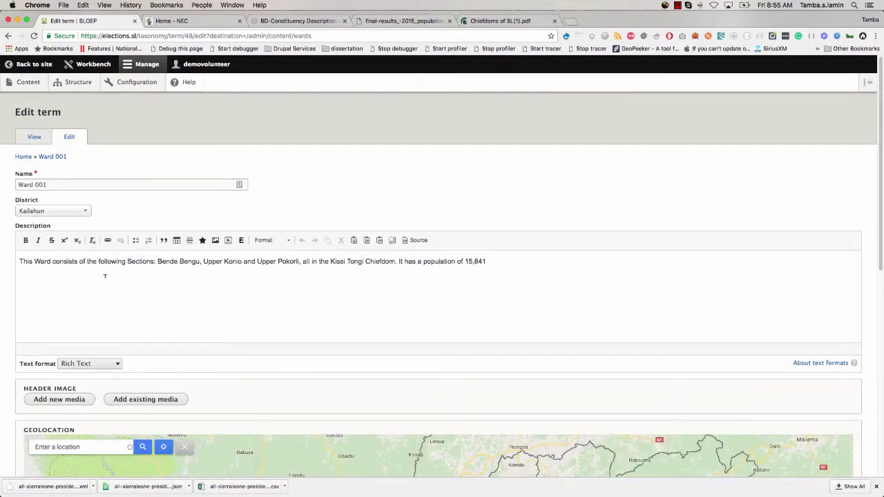
scroll(13, 324, down, 6)
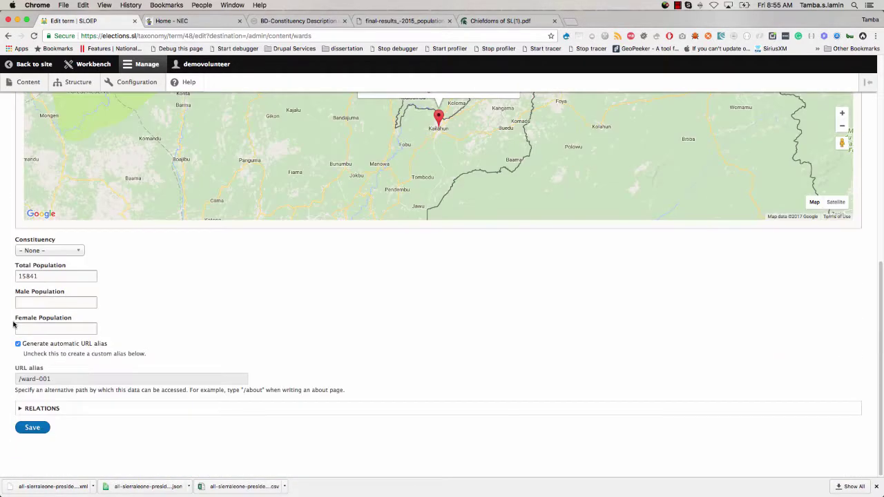
scroll(13, 324, up, 2)
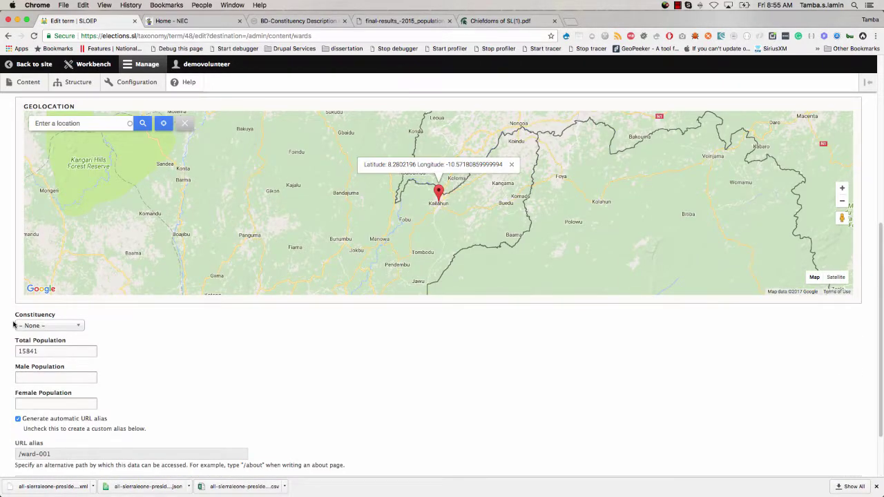
scroll(13, 325, up, 5)
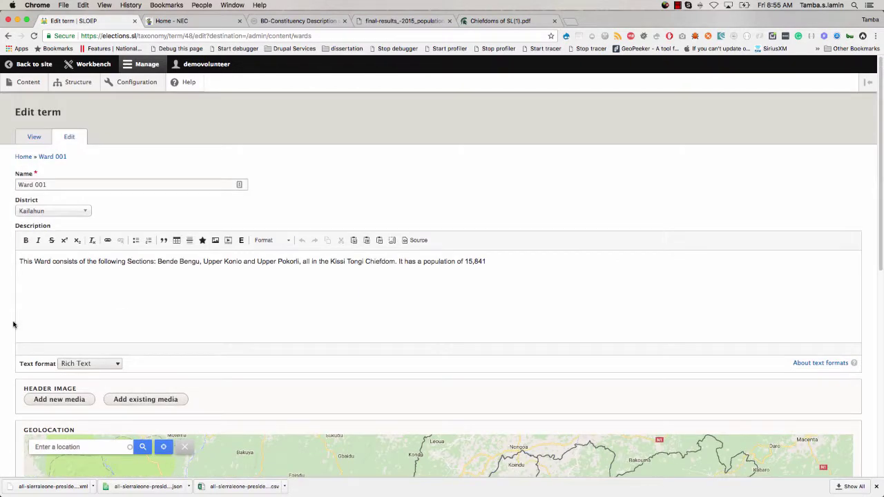
Choose Constituency 001 as Ward 001's constituency and go back to the wards list without saving.
scroll(13, 325, down, 8)
click(43, 286)
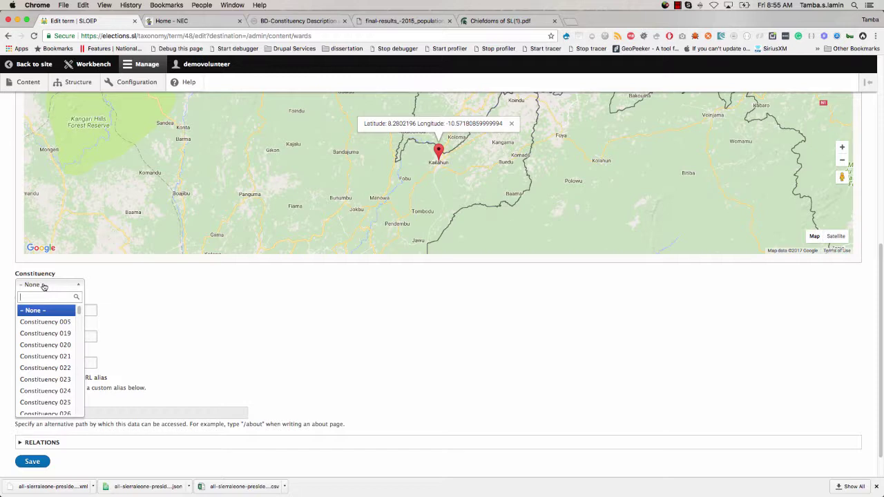
text(001)
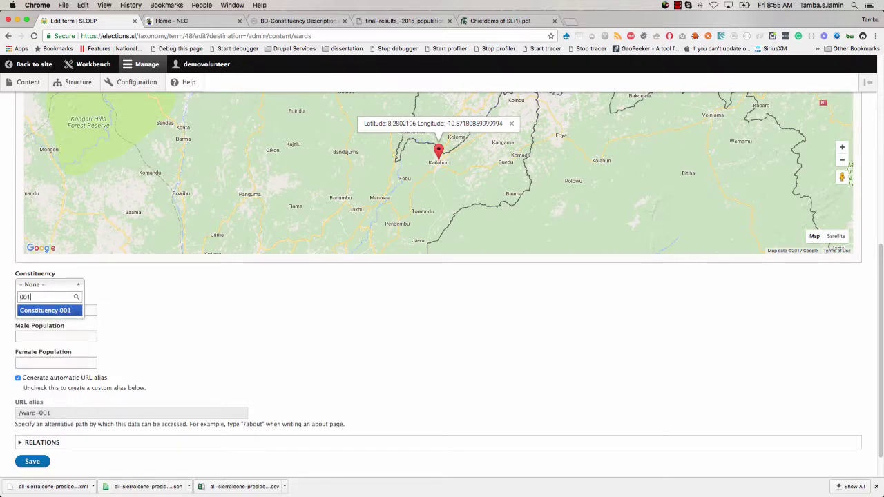
click(52, 310)
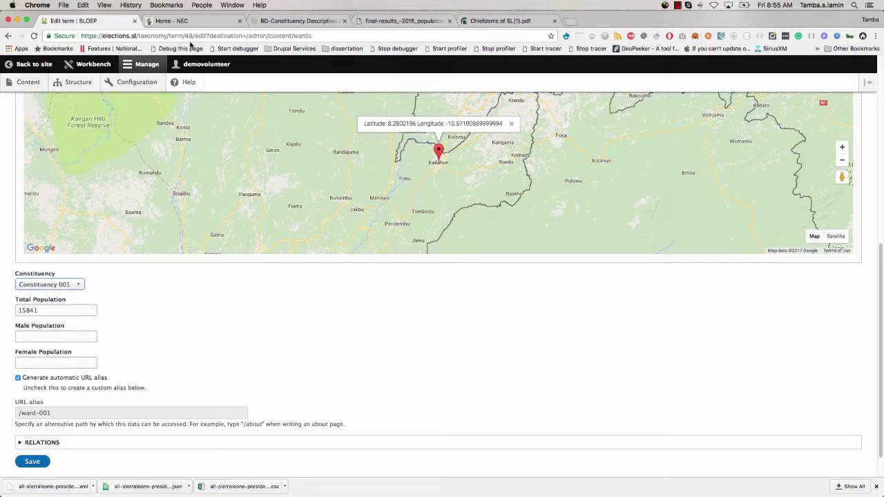
scroll(22, 279, up, 10)
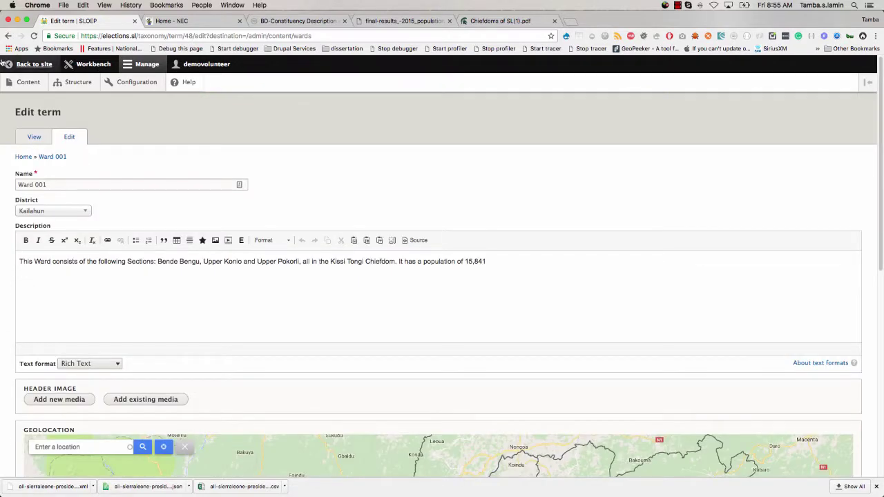
click(9, 36)
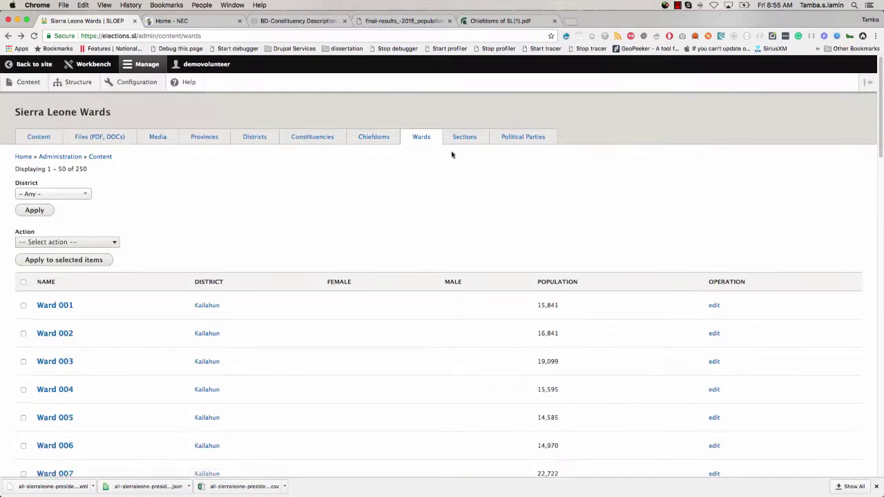
Open the Sierra Leone sections list and look over the sections with their chiefdoms and population columns.
click(466, 139)
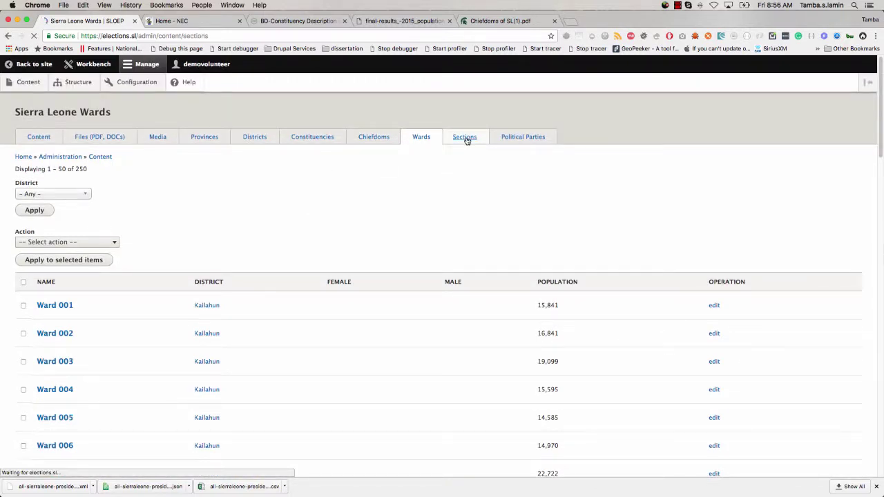
scroll(265, 282, down, 3)
scroll(266, 282, up, 2)
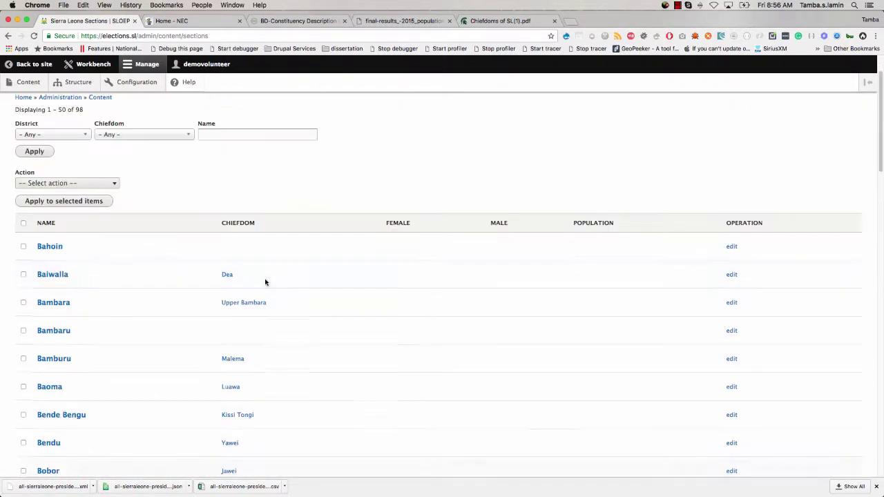
scroll(257, 279, down, 15)
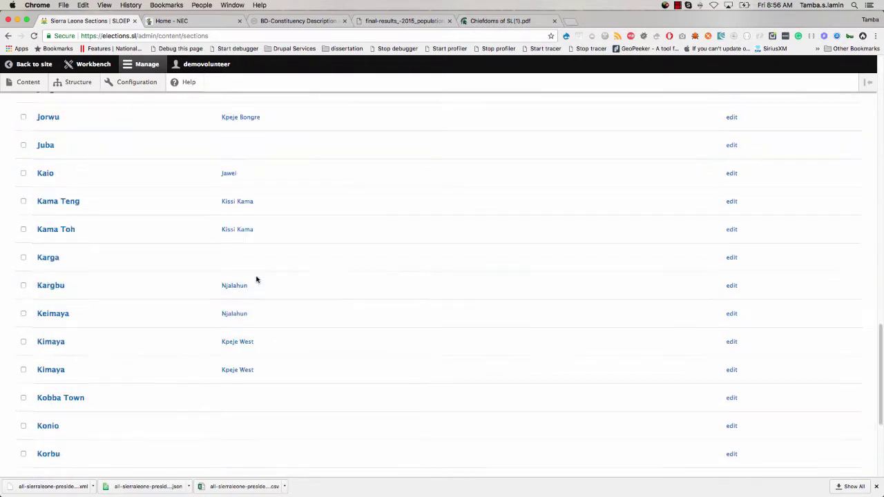
scroll(256, 280, up, 15)
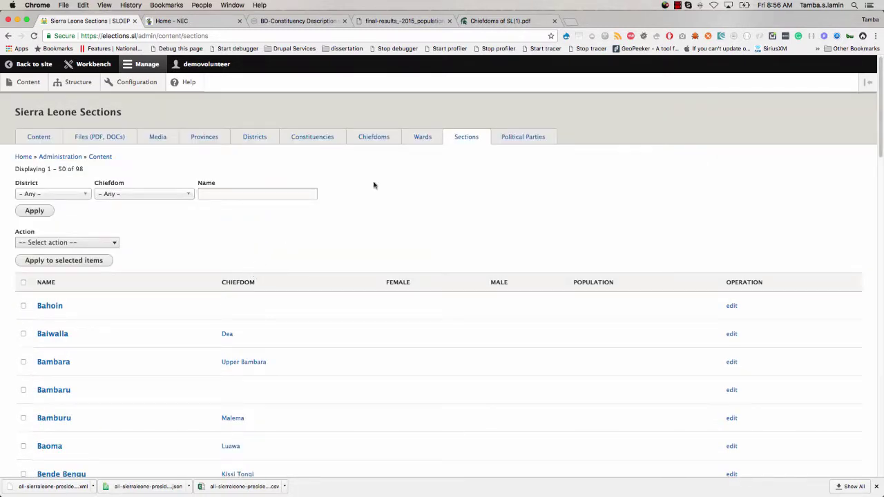
Open the registered political parties list and look over the names, acronyms, logos and colours.
click(515, 137)
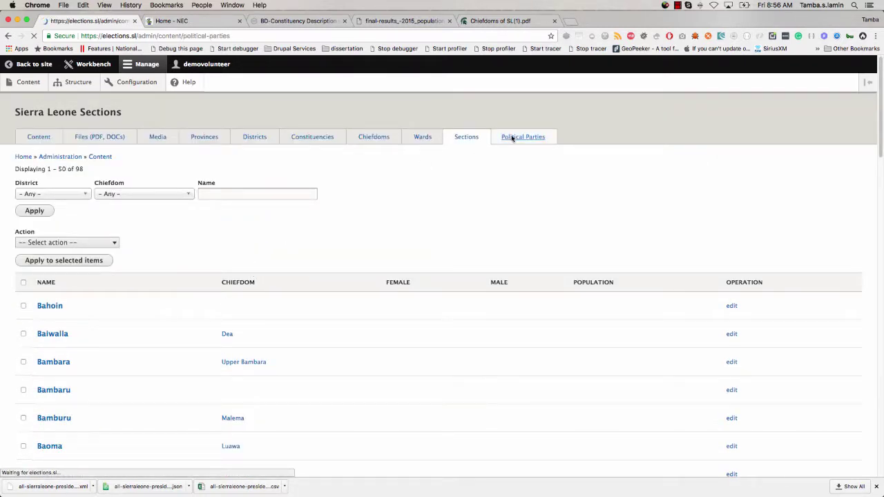
scroll(282, 284, down, 5)
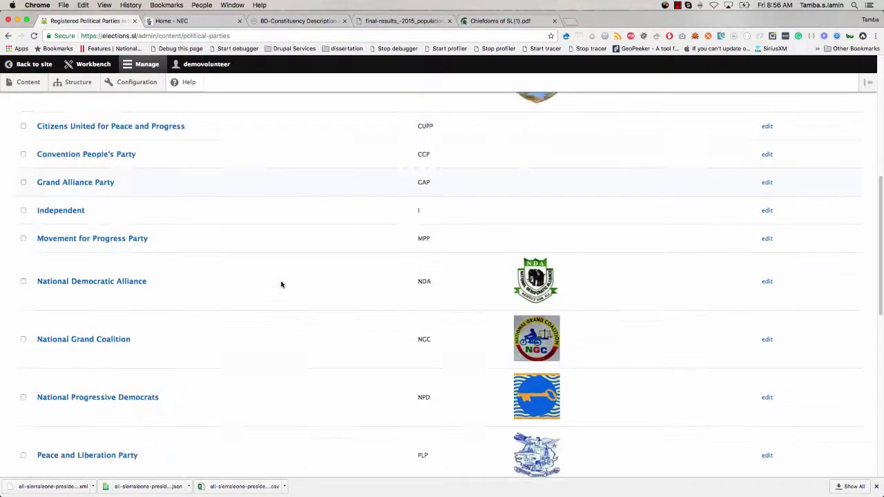
scroll(281, 284, down, 10)
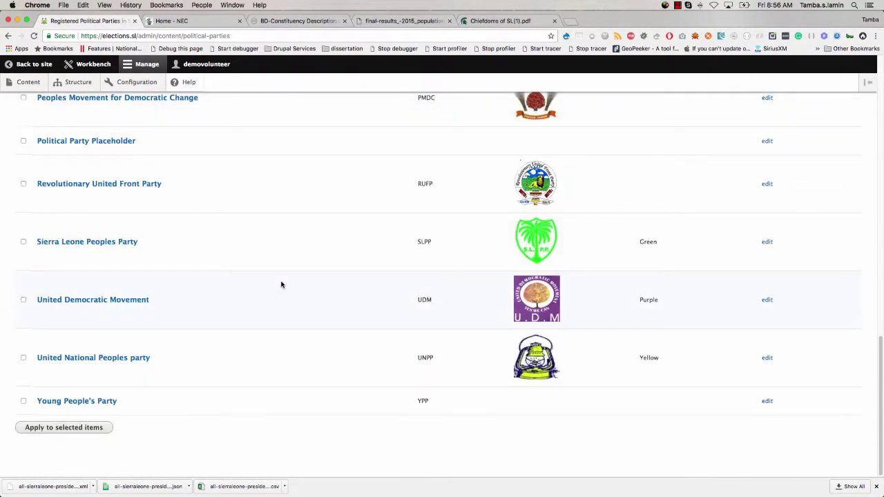
scroll(282, 285, up, 5)
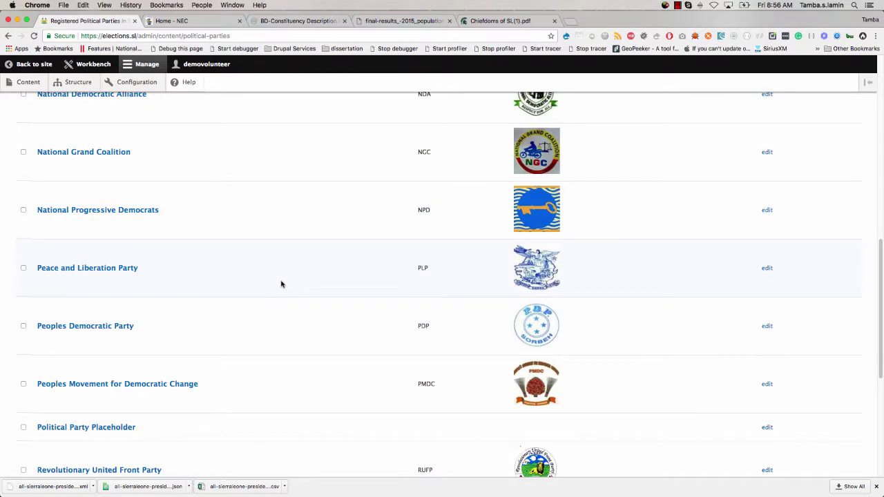
scroll(281, 284, up, 5)
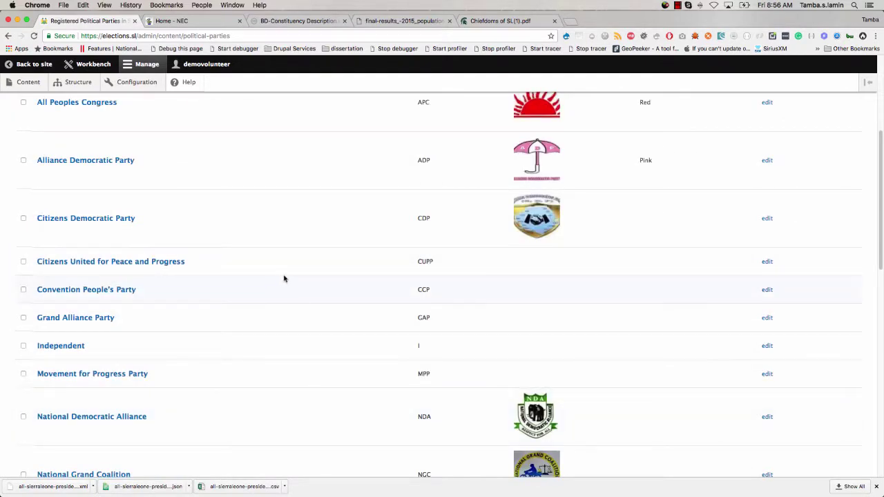
Open the Independent party's page from the list and bring up its edit form.
click(60, 351)
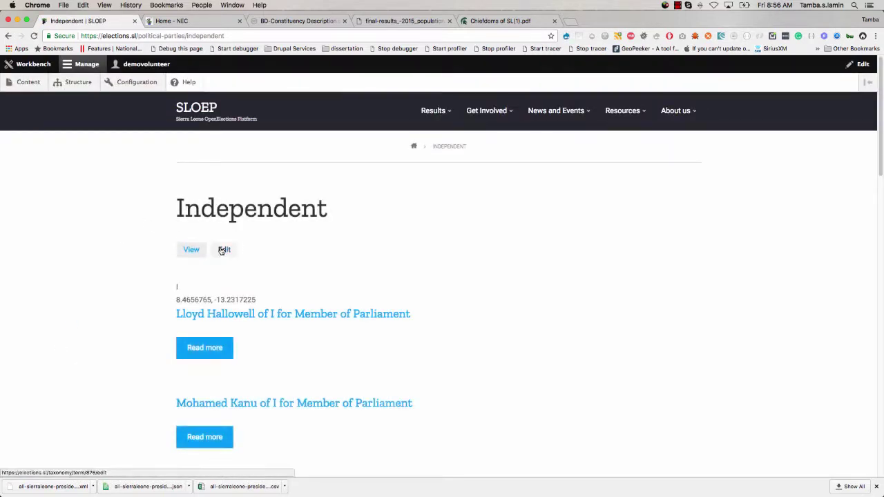
click(223, 251)
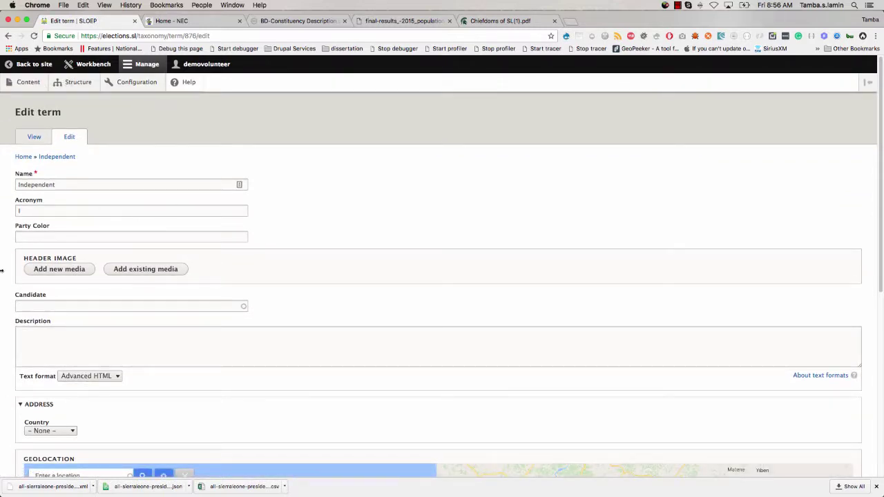
Look over the Independent party's edit form down to its geolocation map and return to the site's home page without saving.
scroll(8, 301, down, 3)
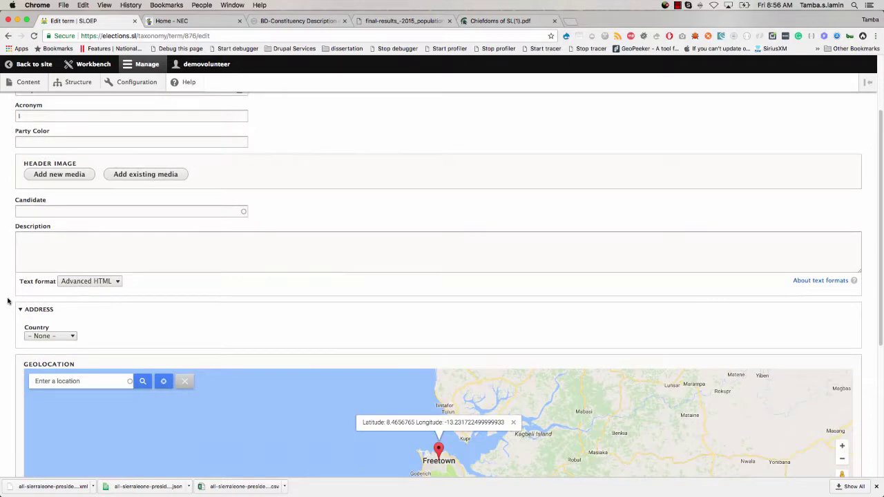
scroll(8, 301, down, 7)
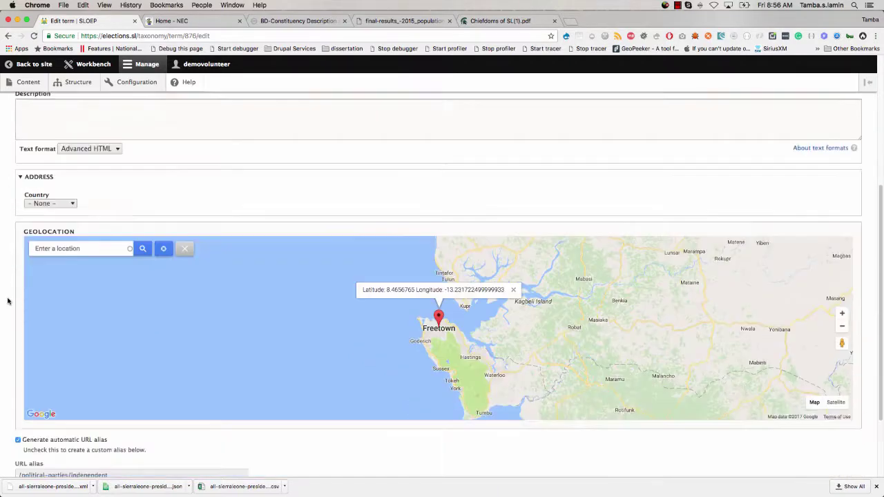
scroll(8, 301, up, 10)
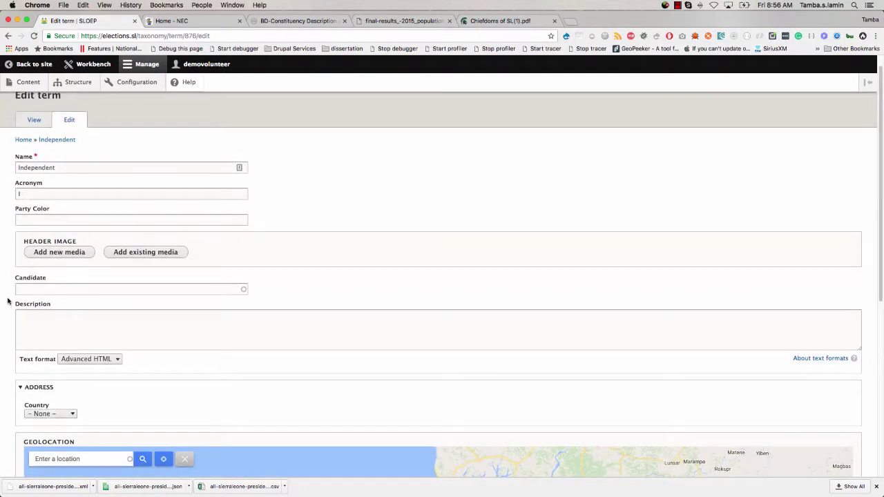
click(10, 36)
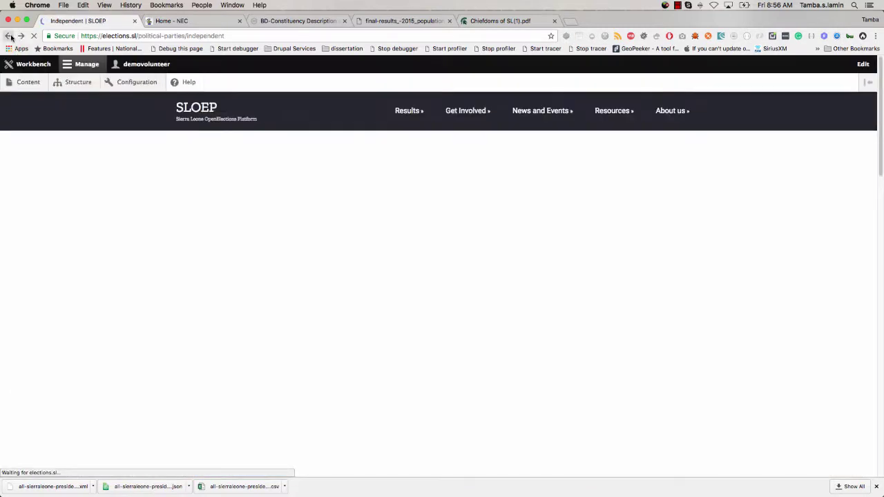
click(196, 110)
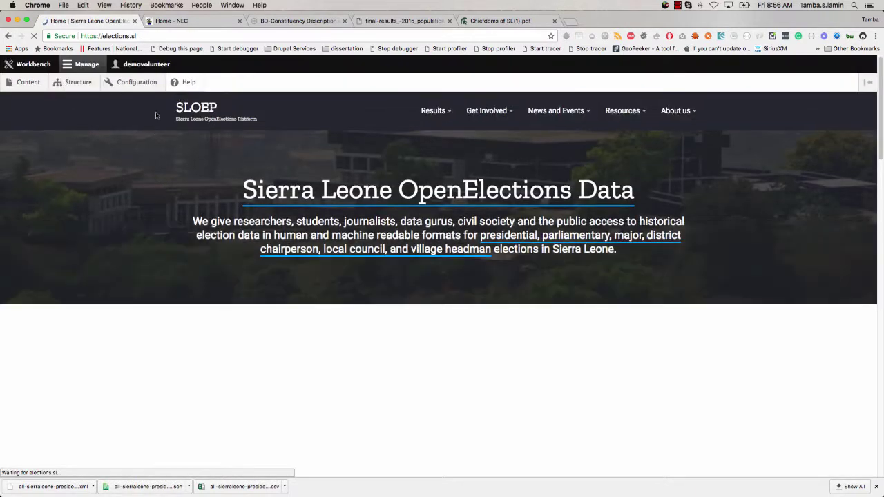
Look over the Help page's getting started notes and module overviews, and check the Structure administration page.
click(188, 83)
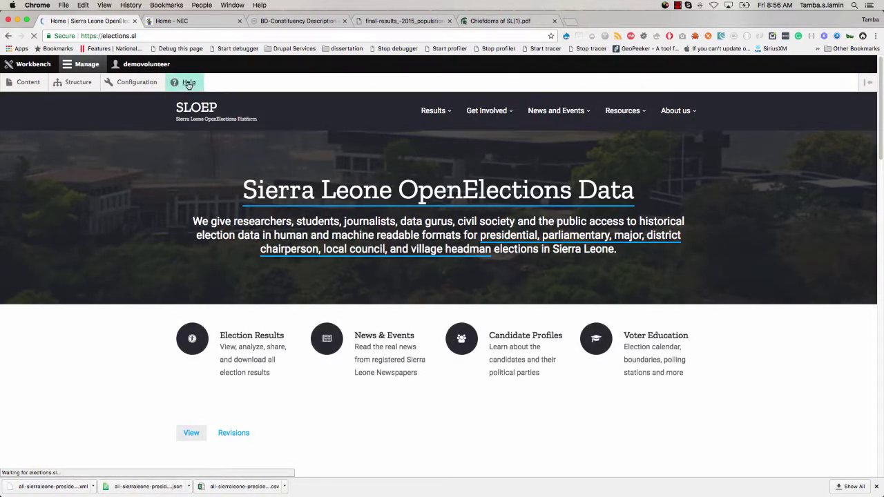
scroll(185, 251, down, 1)
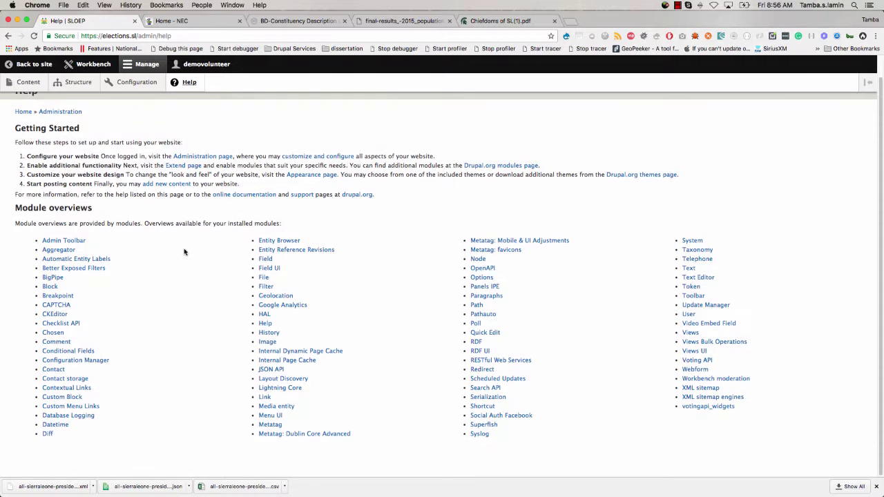
scroll(185, 251, up, 1)
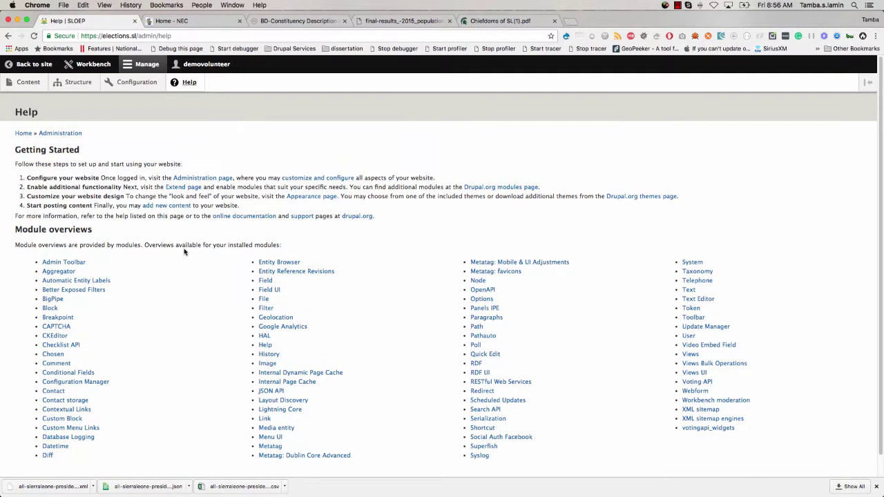
click(73, 82)
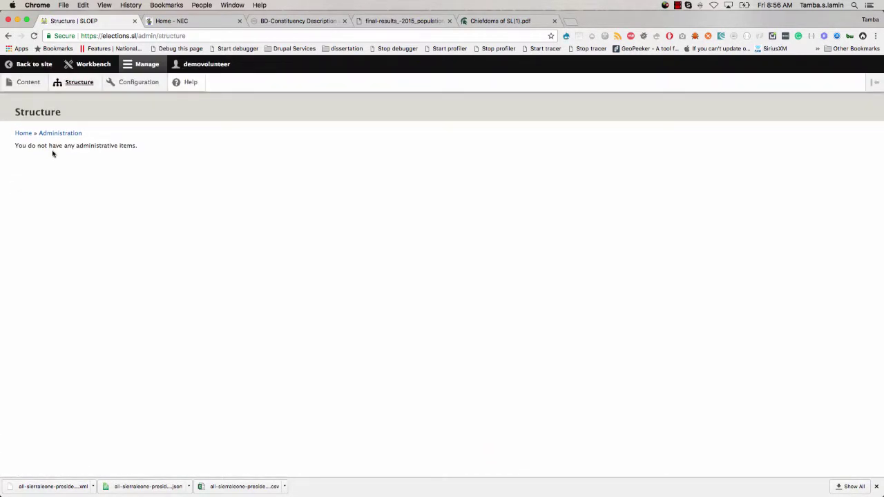
View the REST Entities and JSON API specification files from the OpenAPI downloads under the site configuration.
click(129, 85)
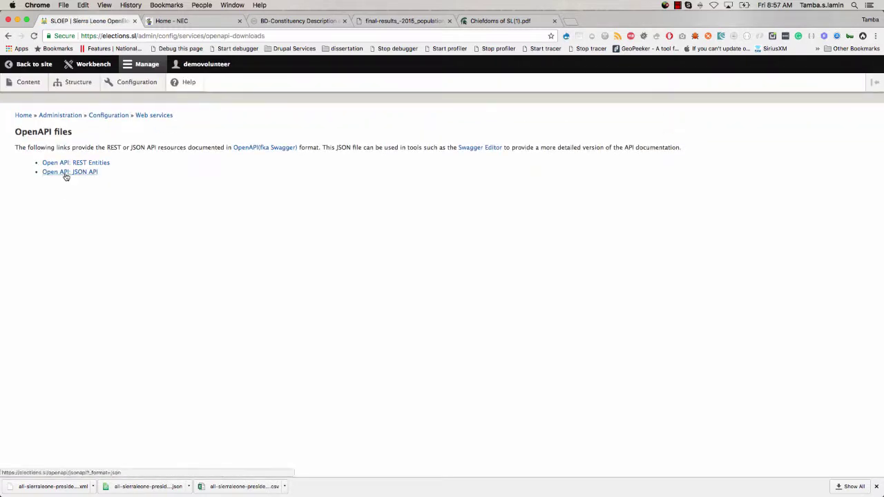
click(69, 164)
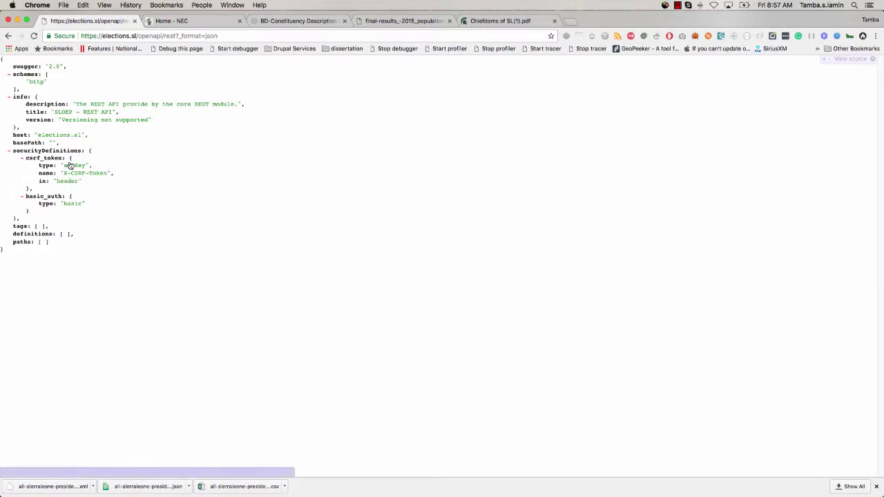
click(8, 35)
click(86, 173)
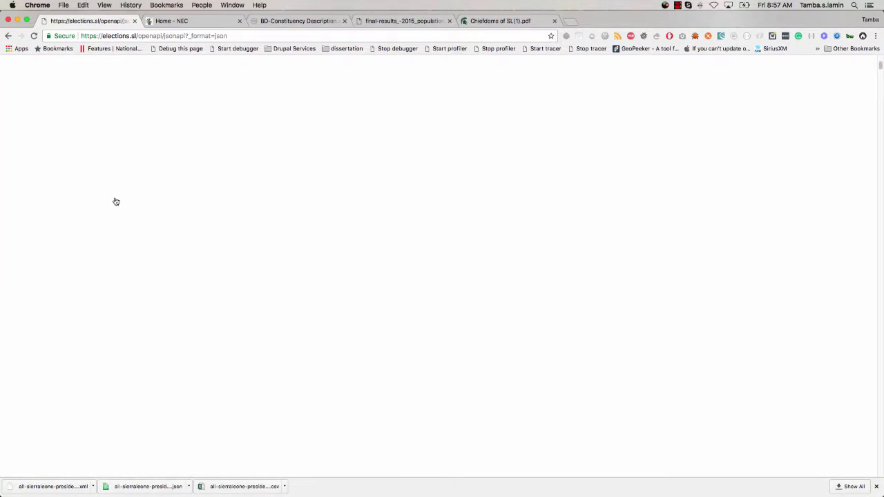
click(8, 35)
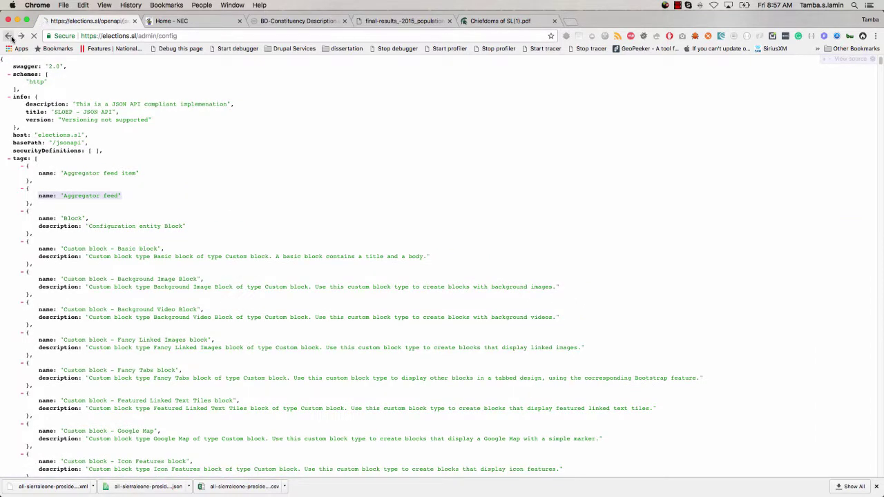
Open the Redoc JSON API Documentation from the Configuration page and dismiss the browser's downloads bar.
click(10, 36)
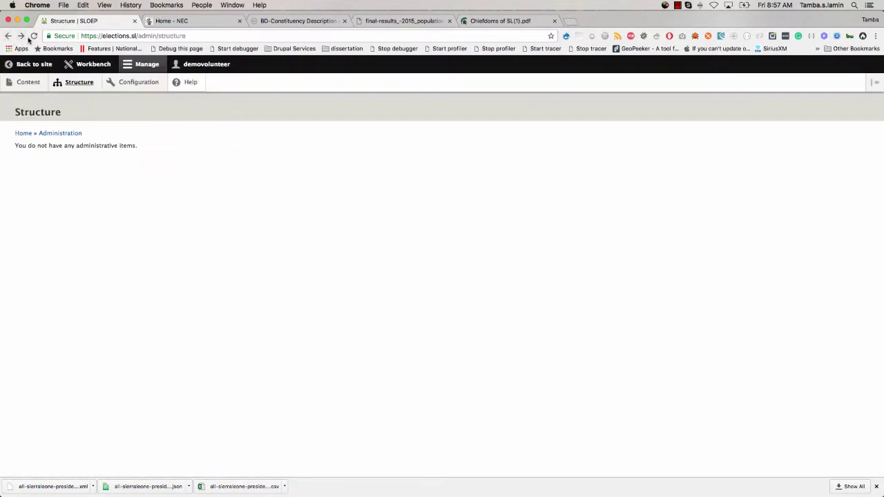
click(21, 35)
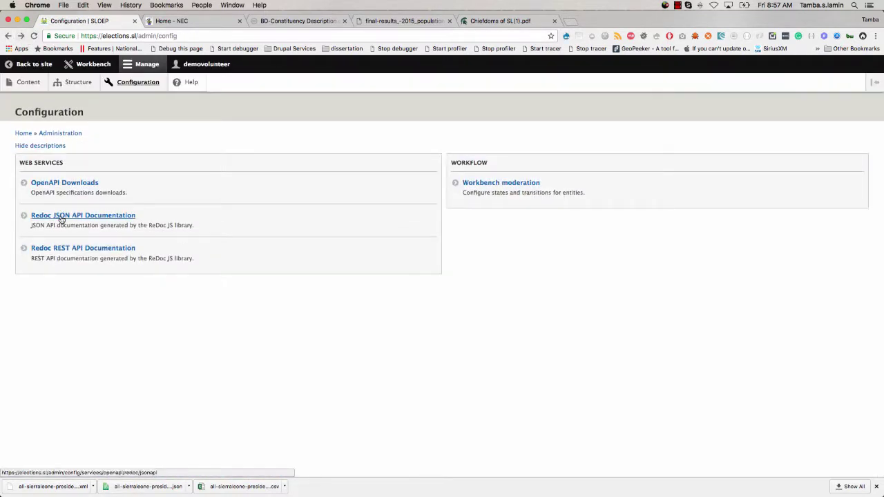
click(61, 217)
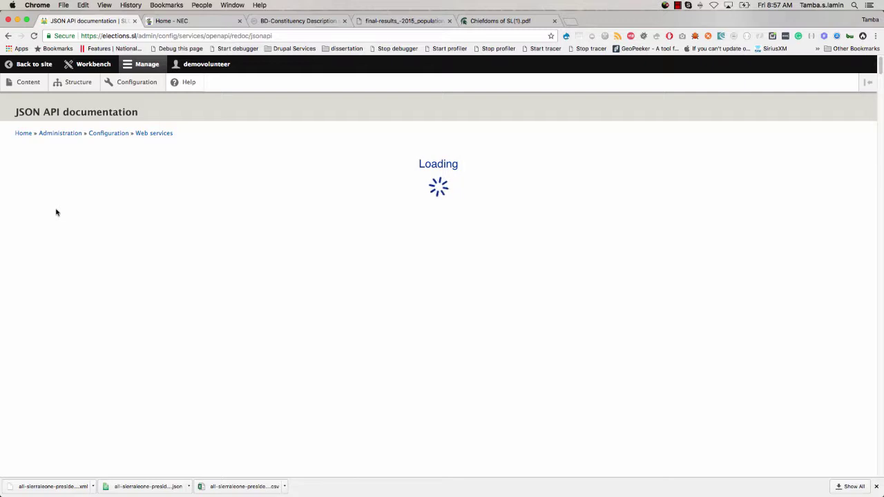
click(878, 487)
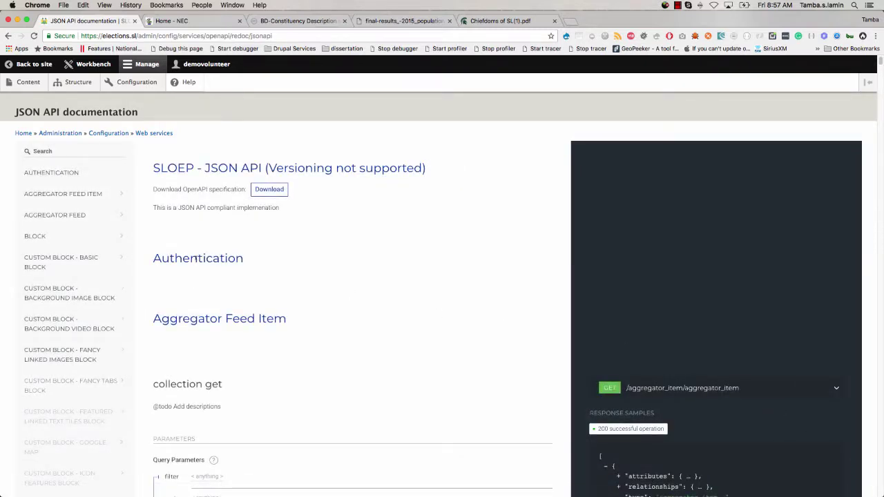
Examine the JSON API documentation's introduction and its list of resources, including the block, media, content and paragraph entries.
scroll(216, 294, down, 1)
scroll(216, 294, down, 5)
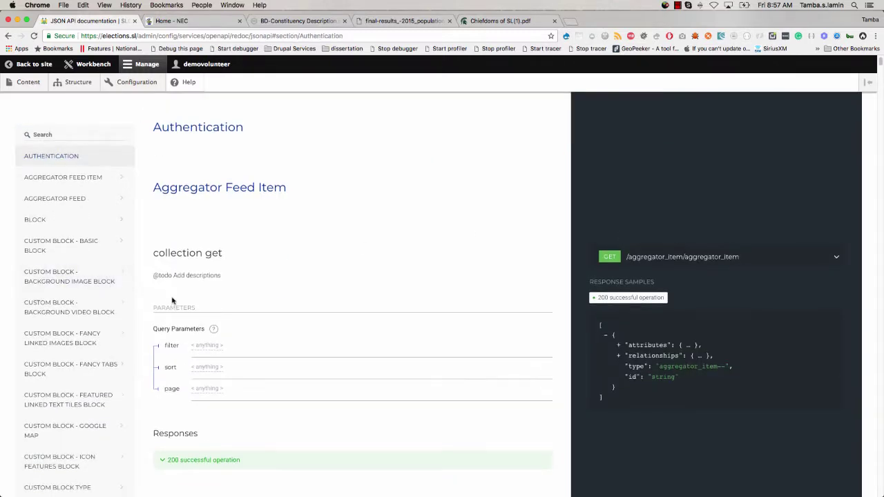
scroll(23, 192, up, 5)
scroll(34, 234, down, 5)
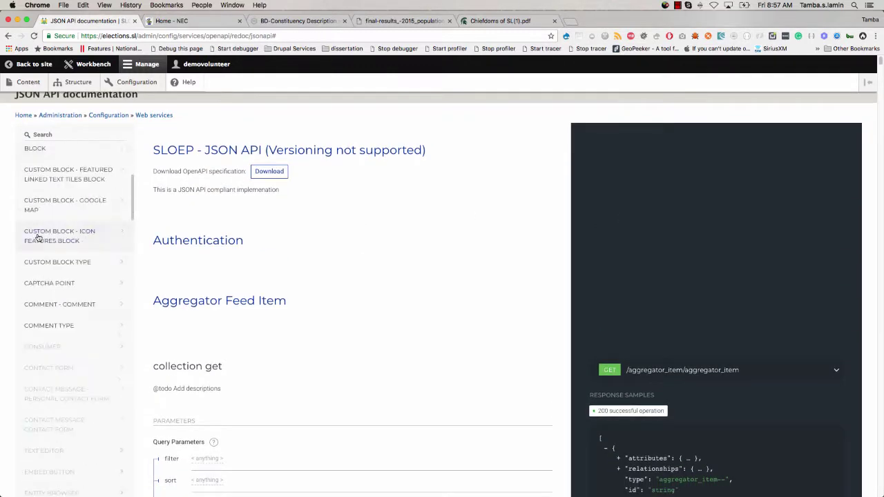
scroll(38, 238, down, 4)
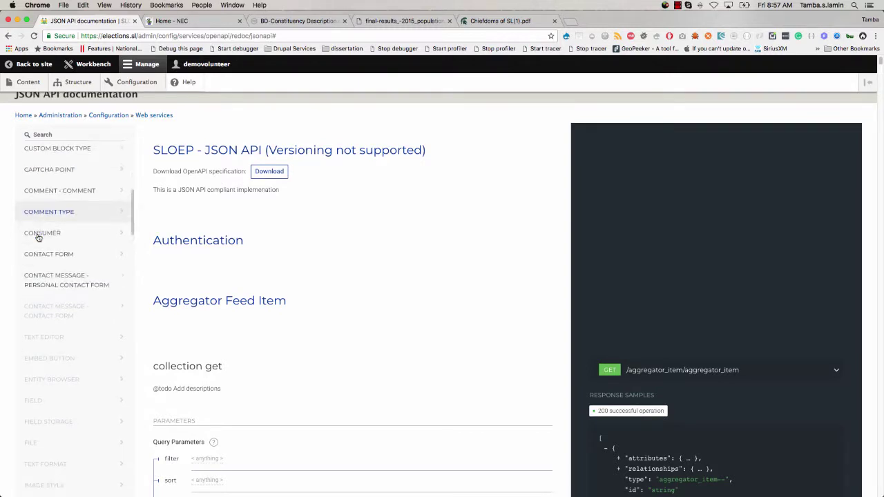
scroll(38, 238, down, 5)
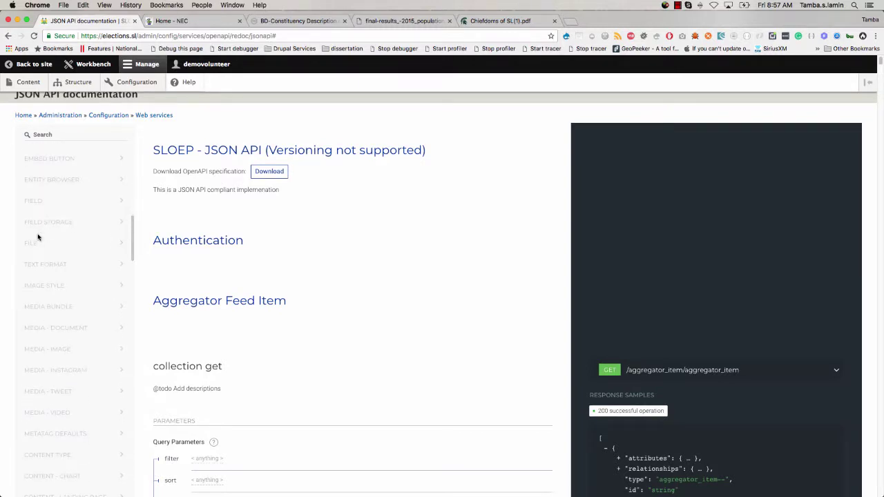
scroll(38, 238, down, 8)
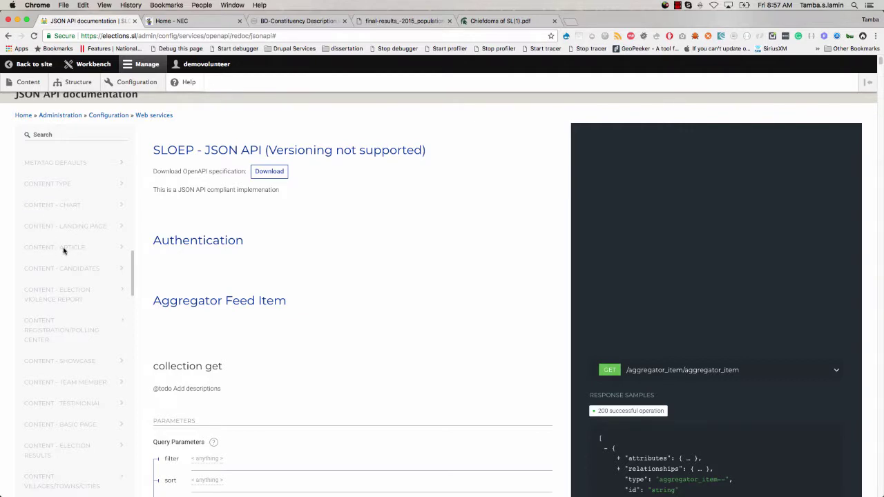
scroll(62, 252, down, 10)
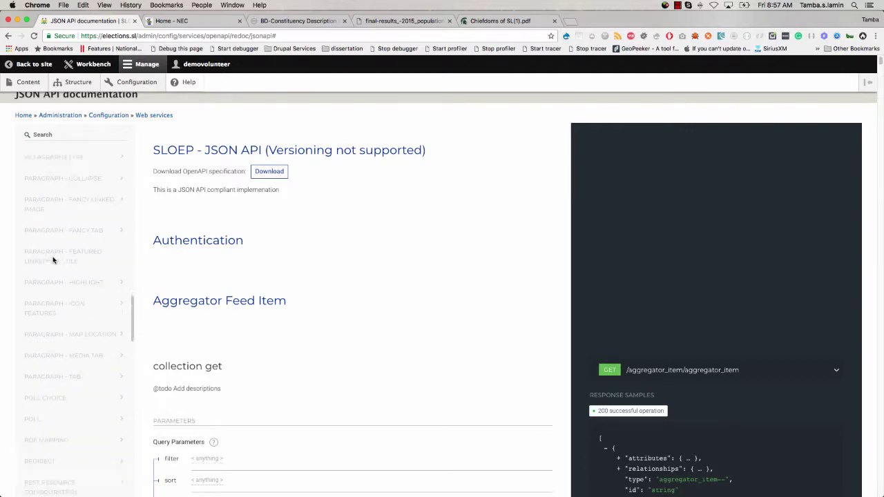
scroll(53, 259, down, 8)
scroll(53, 259, up, 20)
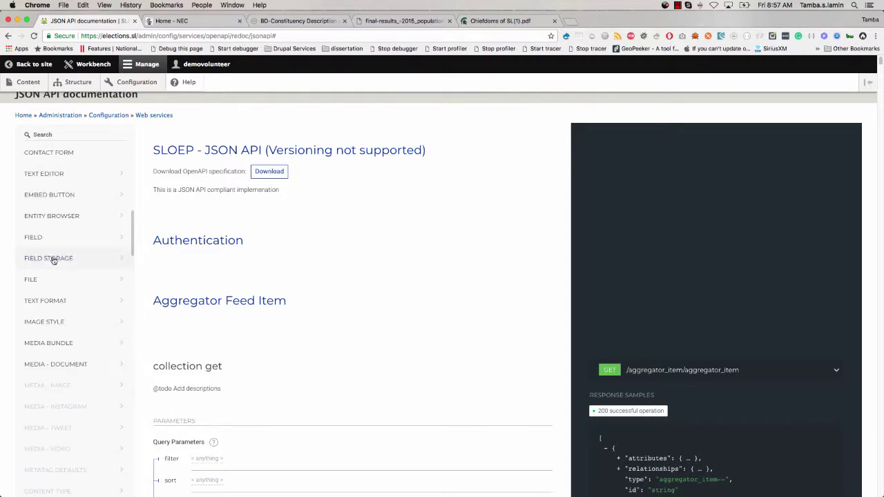
scroll(53, 261, down, 5)
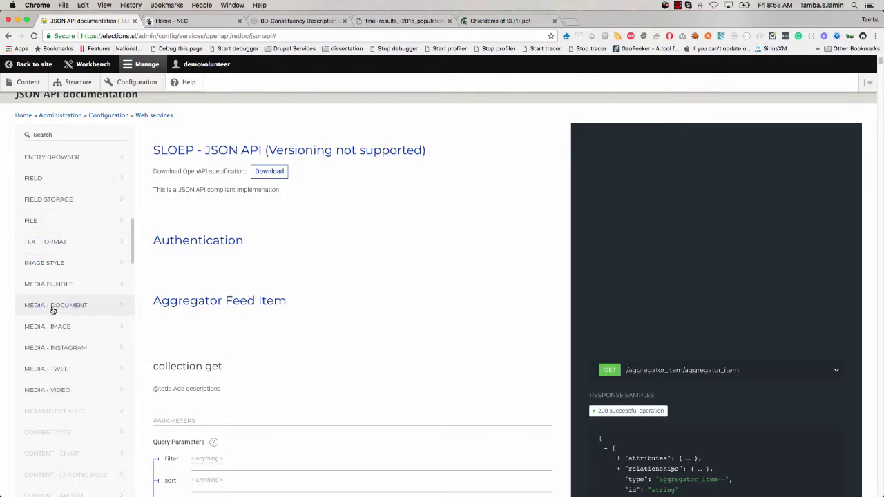
scroll(50, 346, down, 3)
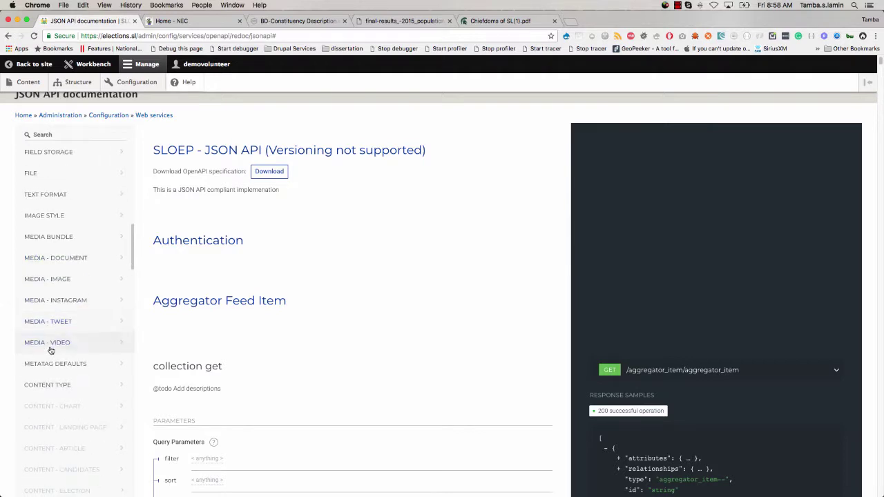
scroll(49, 387, down, 5)
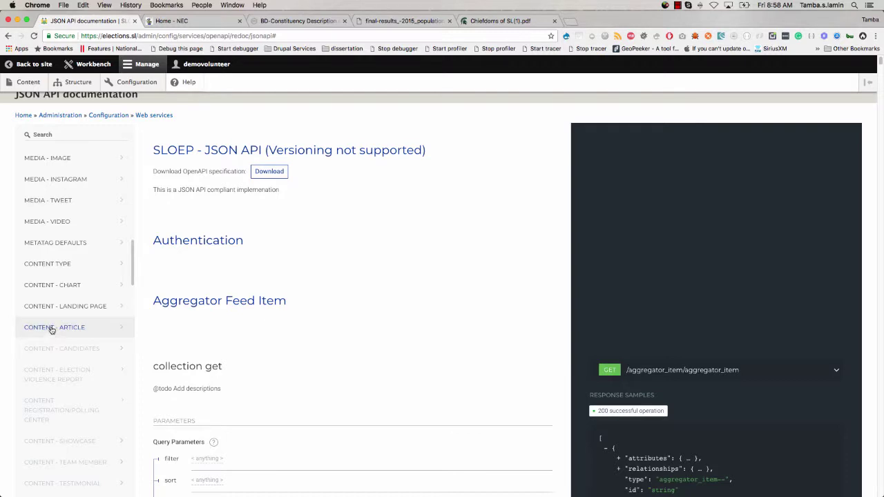
Open the Content - Candidates resource in the API documentation and view its operations and the collection get endpoint.
click(53, 349)
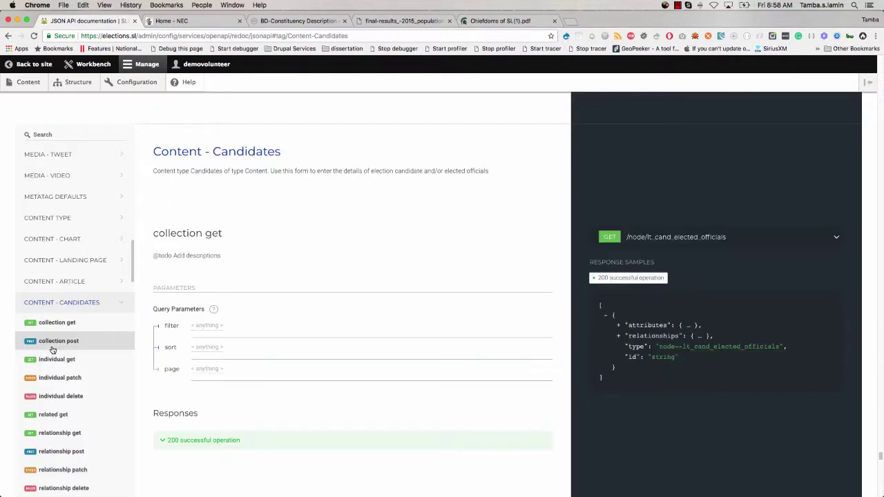
scroll(53, 350, down, 3)
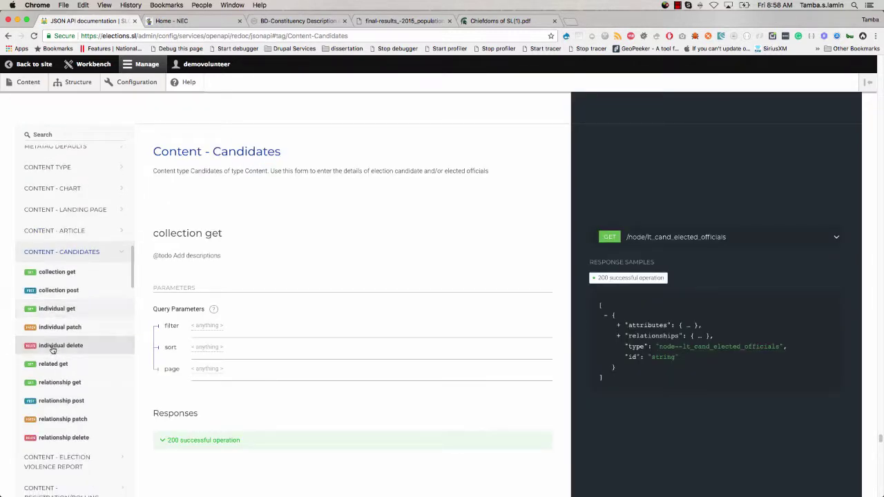
click(53, 251)
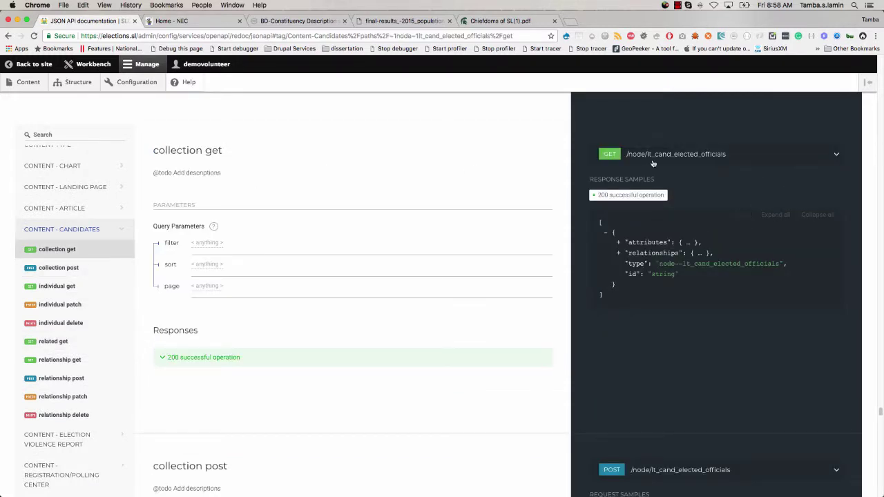
scroll(615, 164, up, 1)
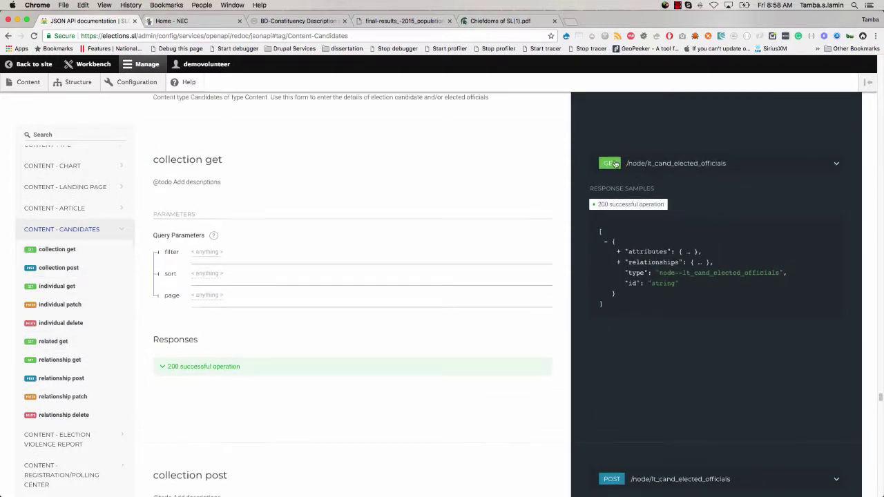
Show and hide the server URL of the candidates collection get endpoint, and continue to the collection post section.
click(614, 166)
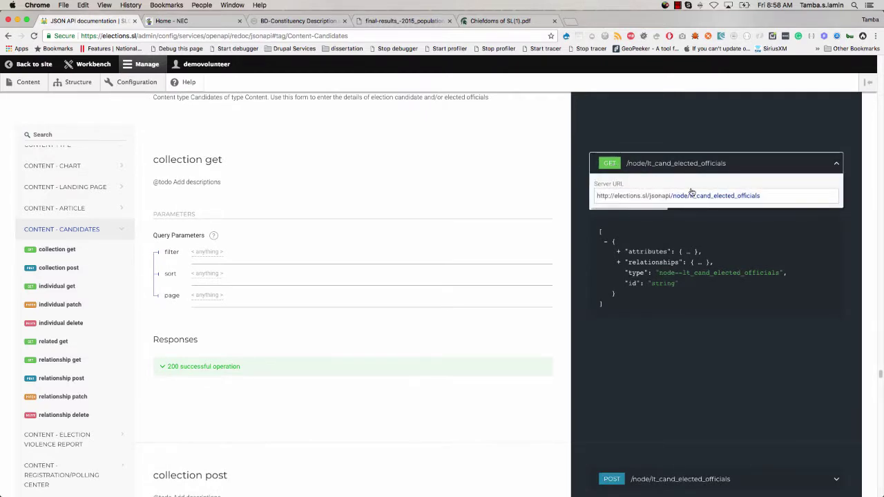
scroll(698, 195, down, 1)
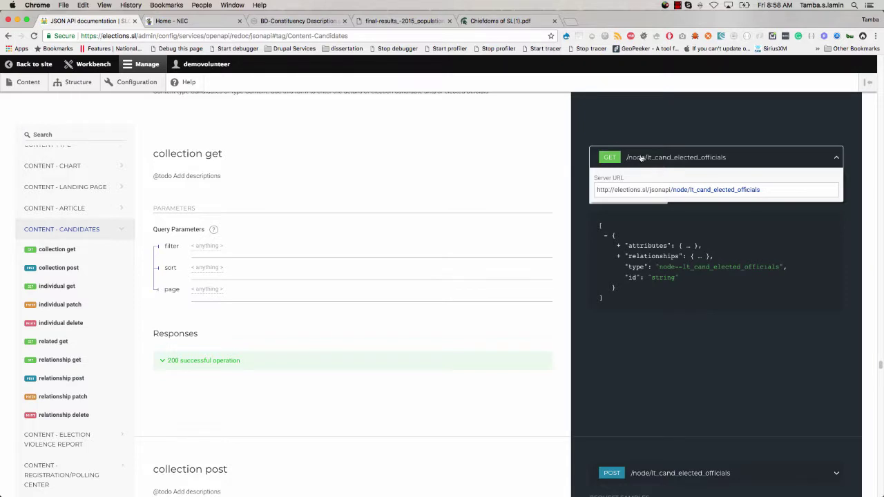
click(836, 159)
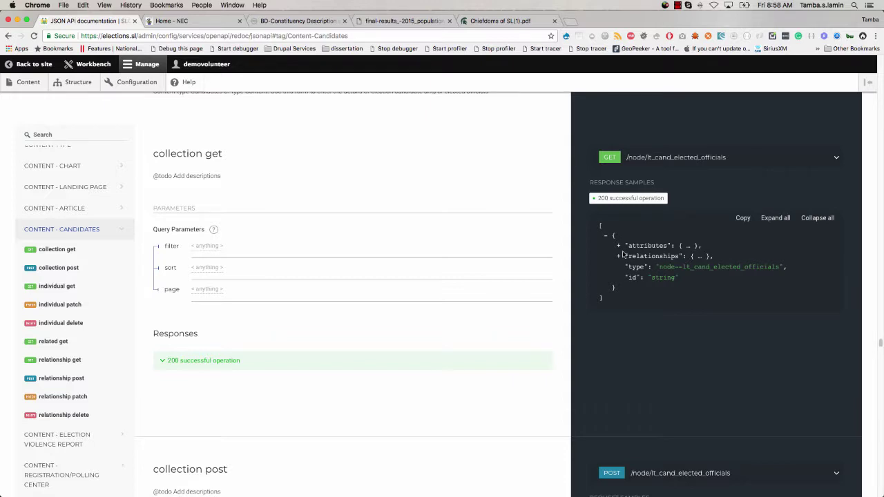
scroll(623, 254, down, 2)
scroll(623, 254, down, 3)
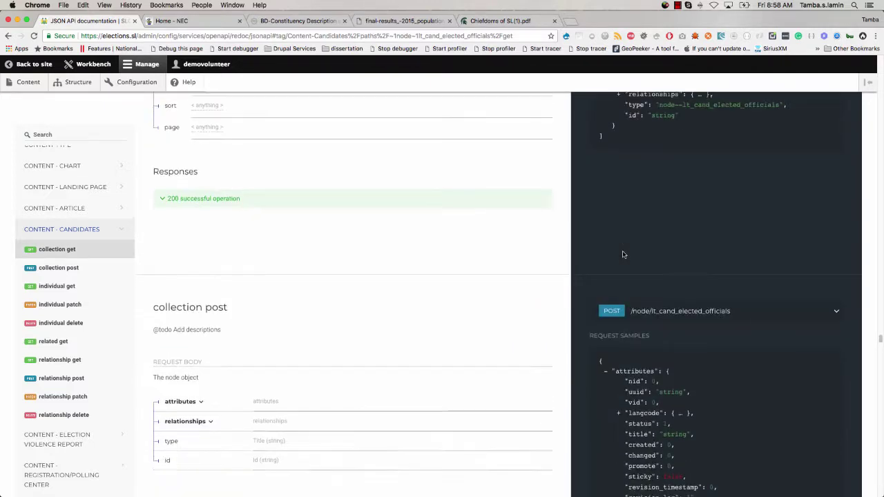
Examine the Content - Candidates operations in the API documentation, from collection post through individual get, patch and delete to relationship get.
scroll(623, 254, down, 2)
scroll(623, 254, down, 3)
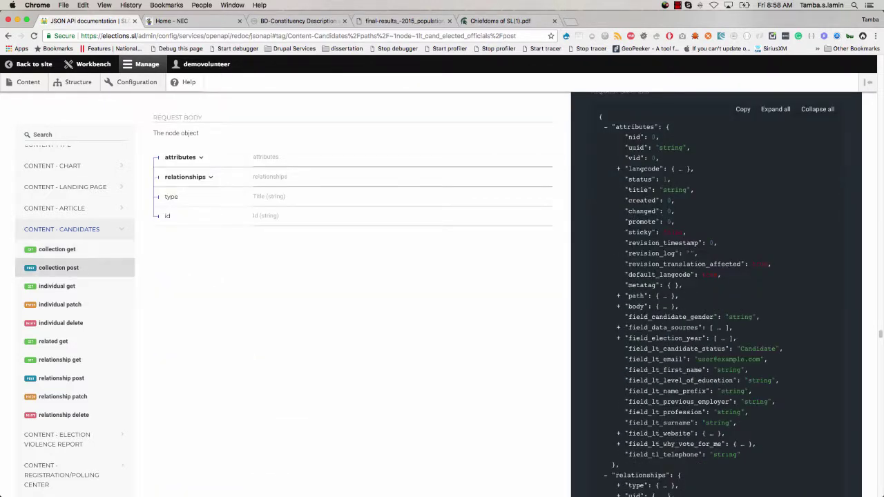
scroll(623, 255, down, 8)
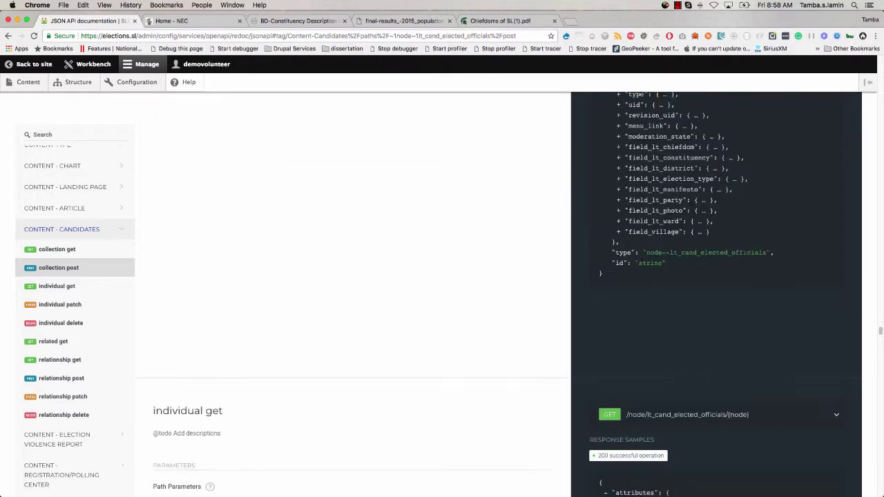
scroll(642, 263, down, 3)
scroll(641, 263, down, 3)
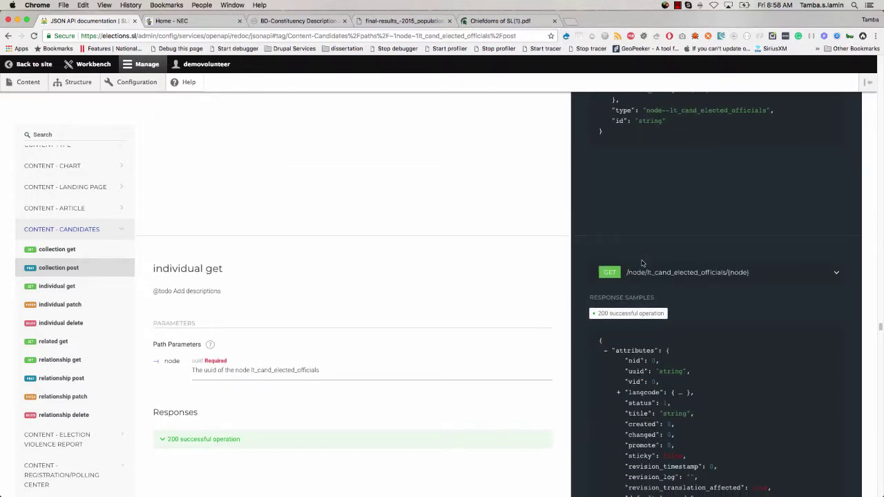
scroll(642, 263, down, 8)
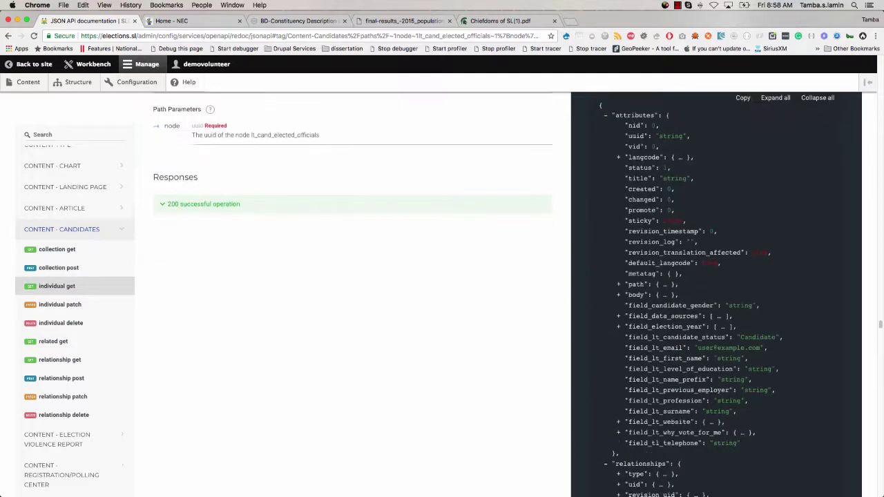
scroll(642, 263, down, 5)
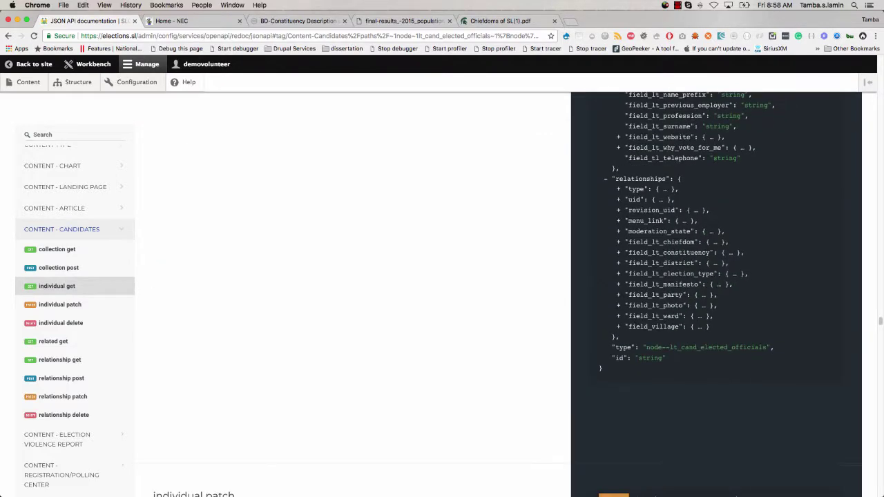
scroll(641, 263, down, 12)
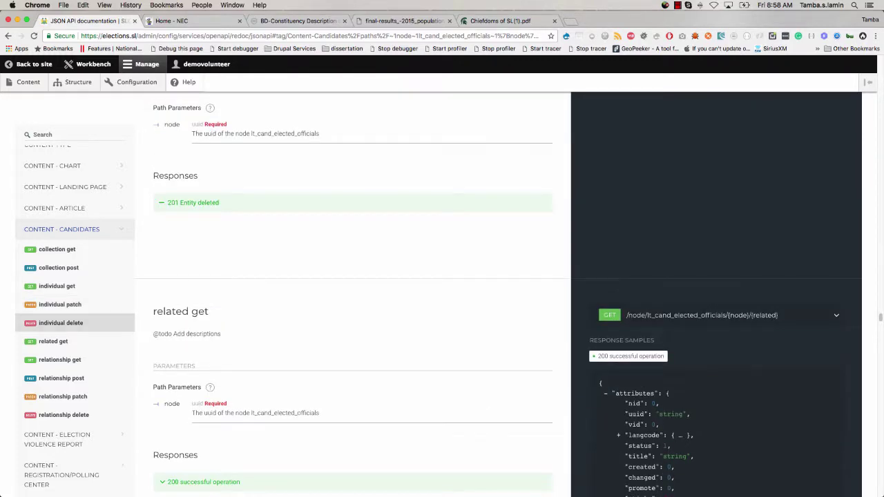
scroll(641, 264, down, 13)
scroll(641, 263, up, 7)
scroll(642, 264, down, 20)
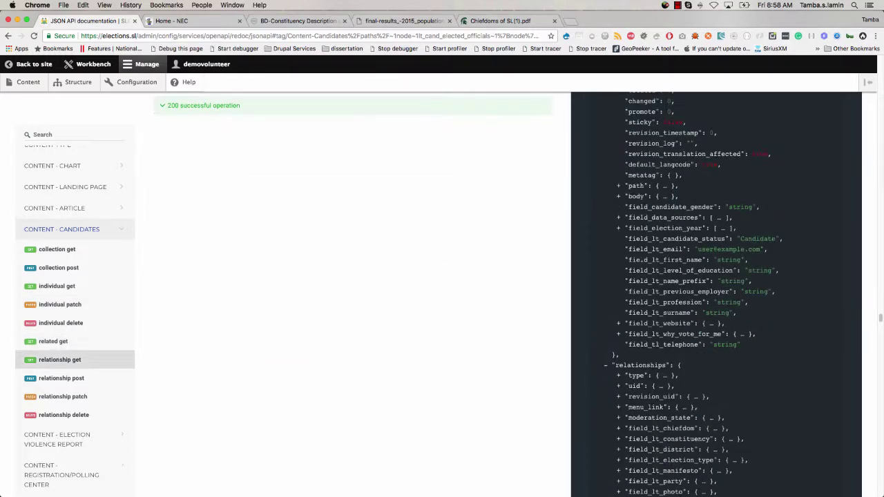
scroll(642, 264, down, 20)
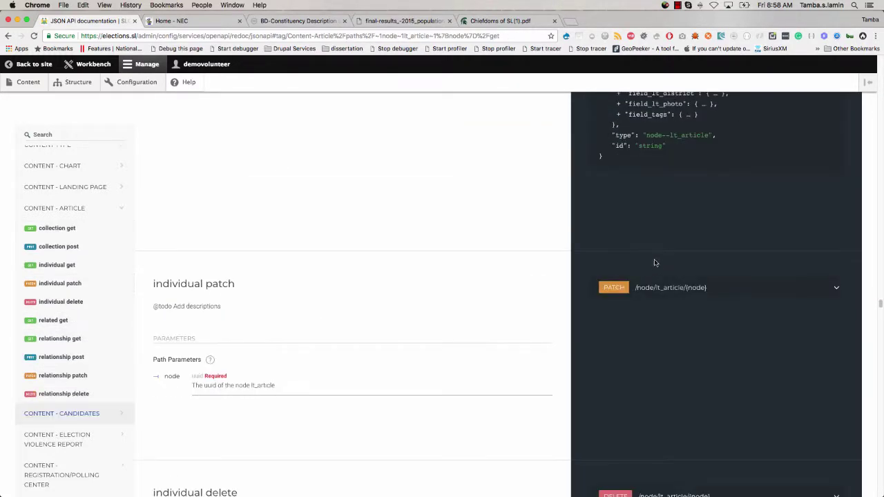
Leave the JSON API documentation, check the Structure administration page and open the Configuration page.
click(8, 36)
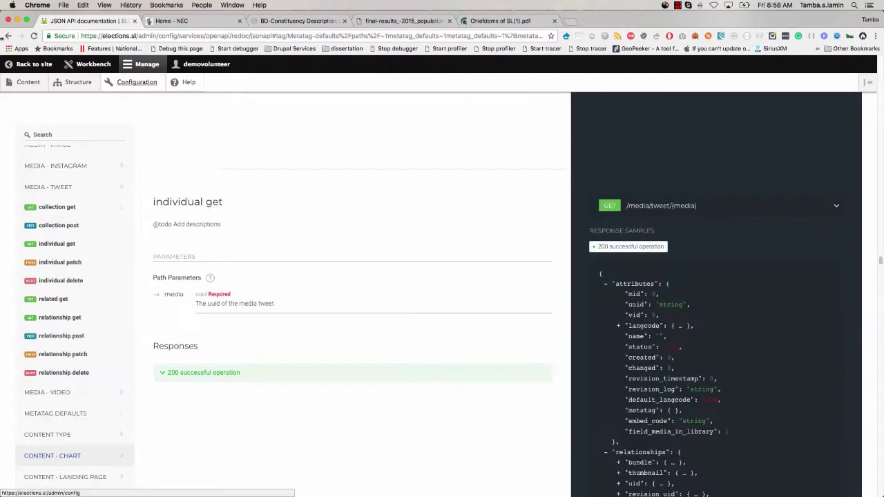
click(9, 36)
click(9, 36)
click(9, 36)
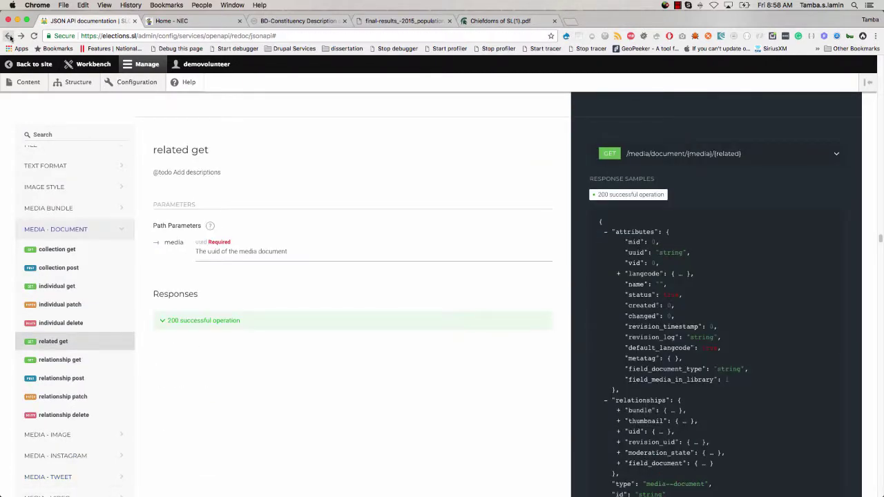
click(78, 84)
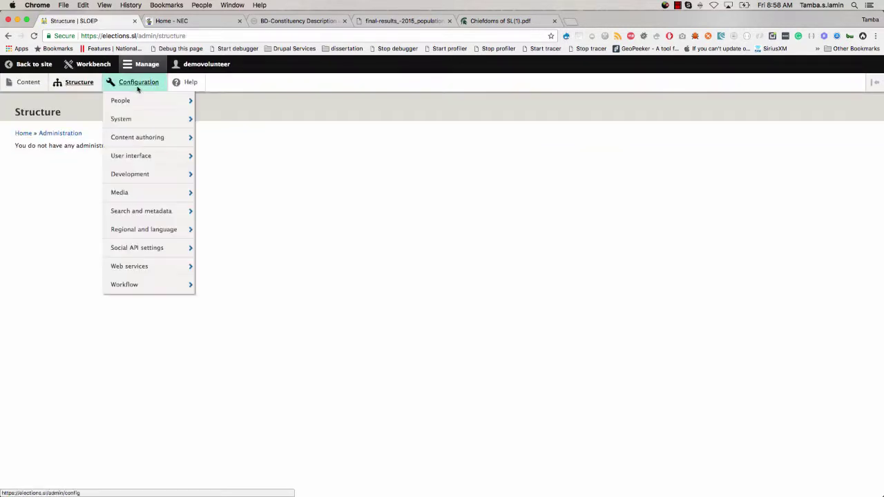
click(137, 89)
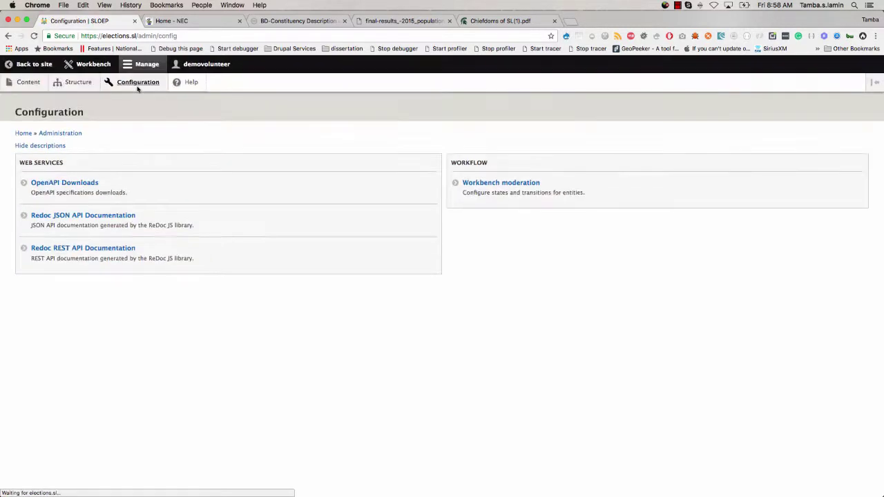
Open the Redoc REST API Documentation, download its OpenAPI specification and open the downloaded rest.json file.
click(64, 252)
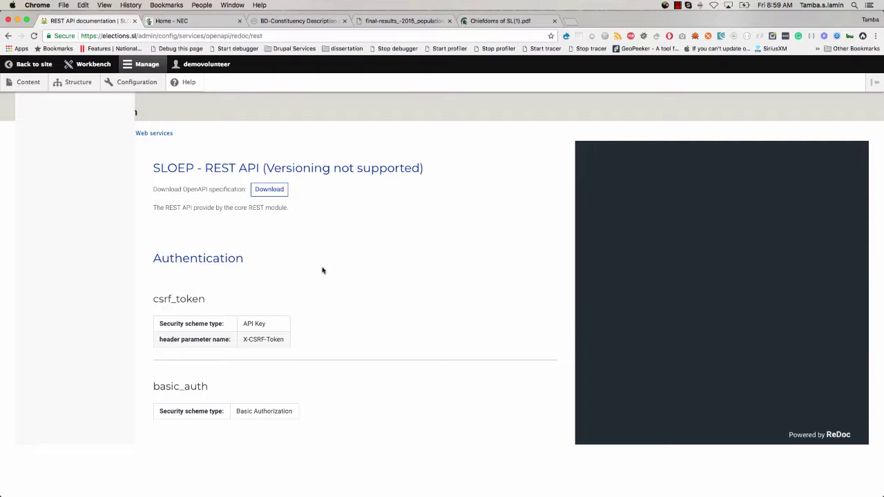
click(266, 194)
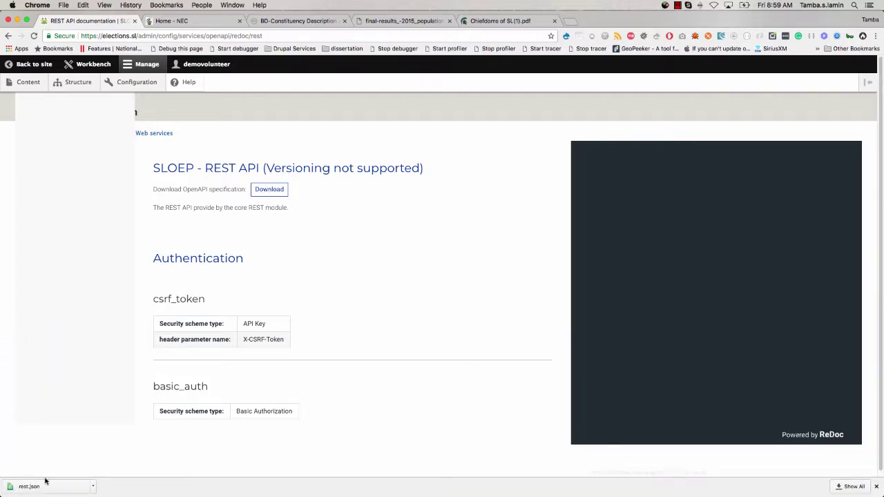
click(63, 490)
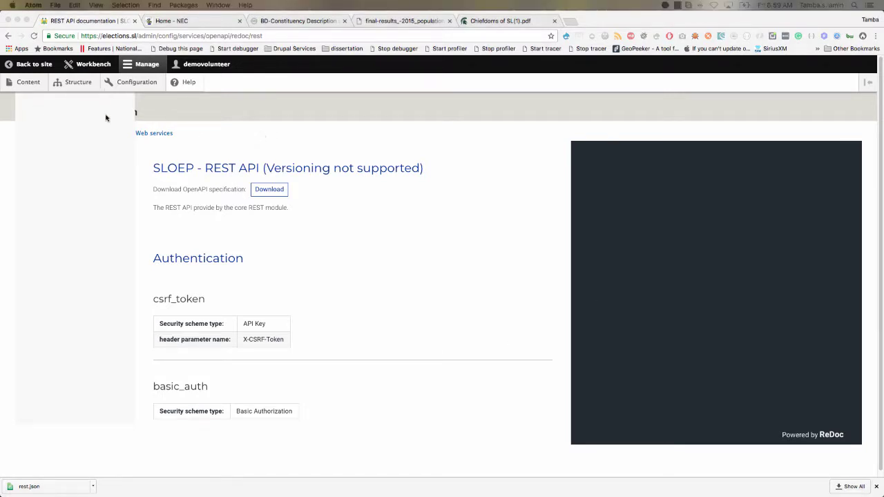
Return to the public site and look through the Volunteer Application Form.
click(46, 67)
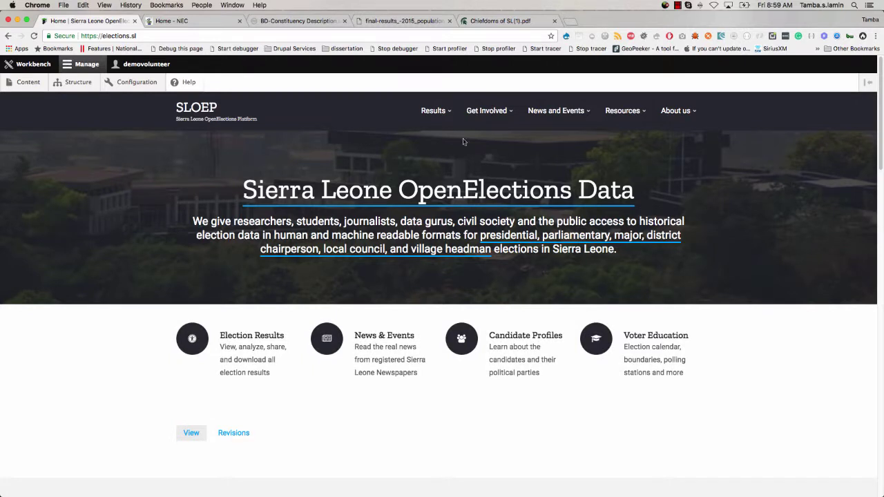
mouse_move(490, 112)
click(504, 141)
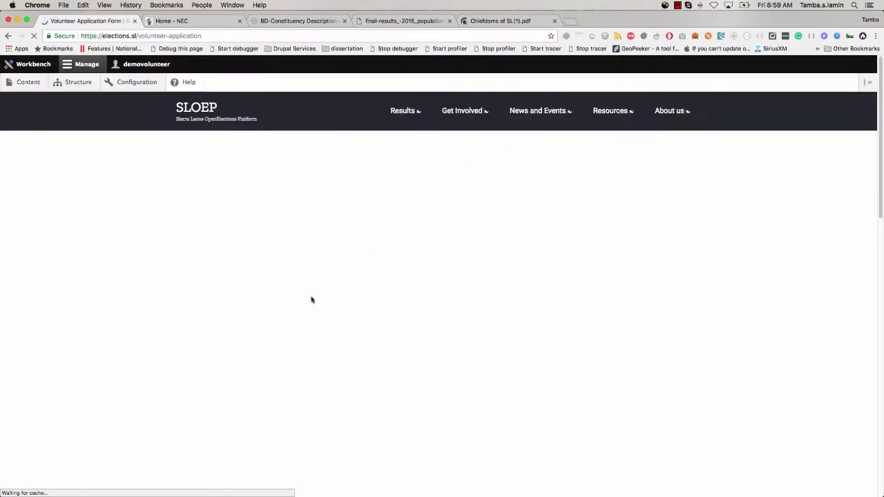
scroll(312, 298, down, 15)
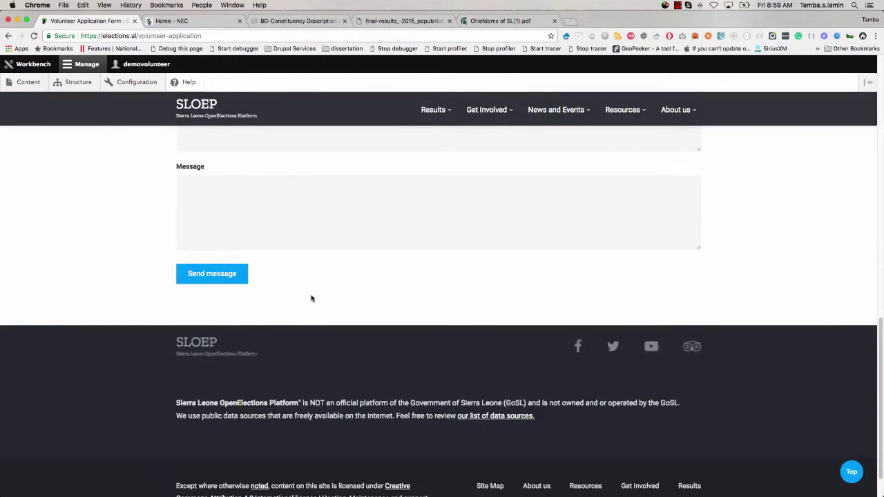
scroll(311, 298, up, 15)
Open the site's News page and view the article "The APC Selection Process For Dummies".
mouse_move(576, 116)
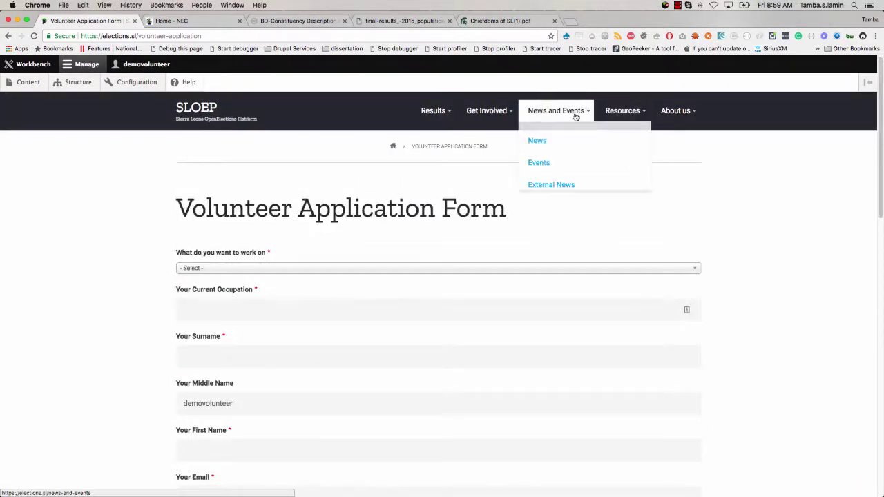
click(543, 141)
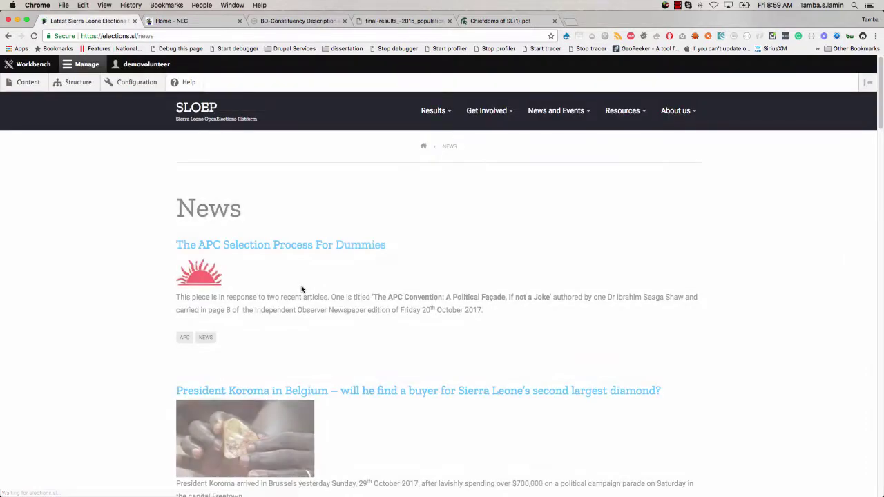
click(316, 247)
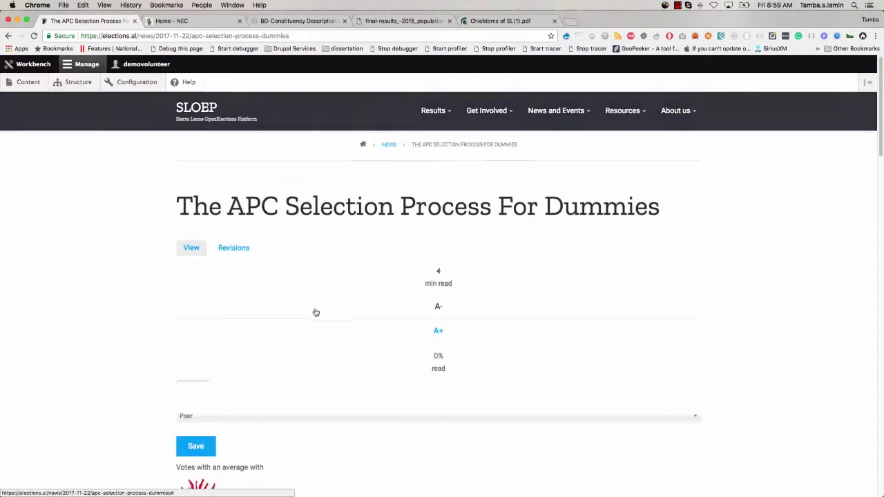
Compare the article's 12/05/2017 and 11/22/2017 revisions and look through the whole comparison page.
click(232, 208)
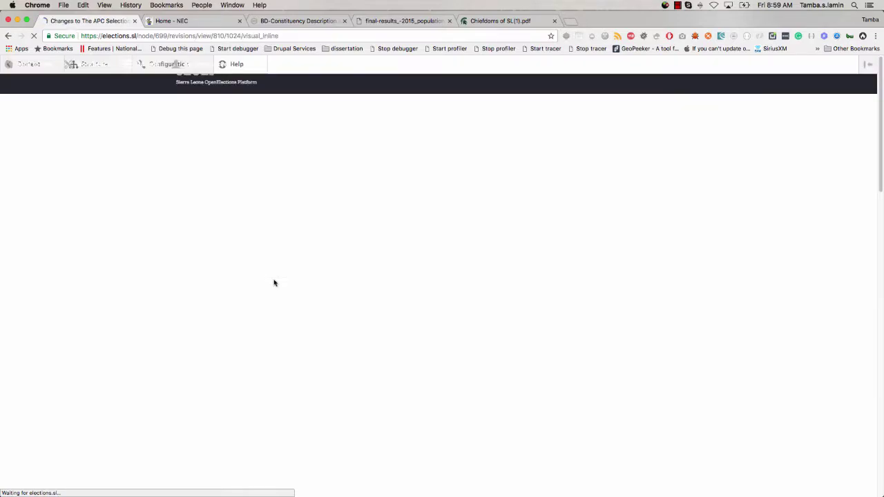
scroll(274, 283, down, 10)
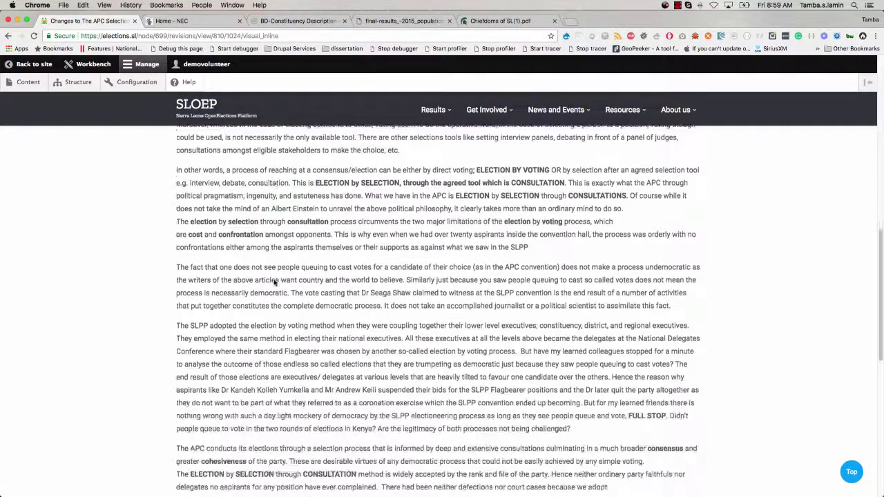
key(End)
key(Home)
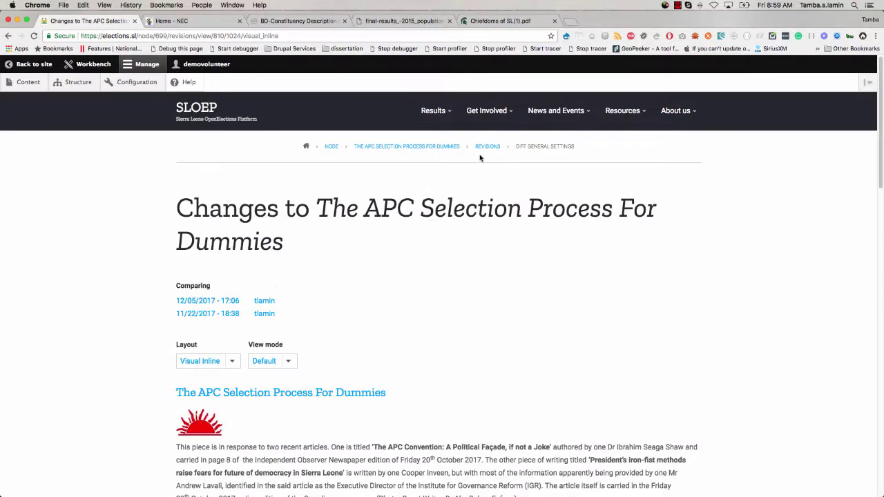
Open the revisions of the Results page and compare the initial 12/19/2017 - 06:11 revision with the 12/21/2017 - 18:25 one.
click(435, 112)
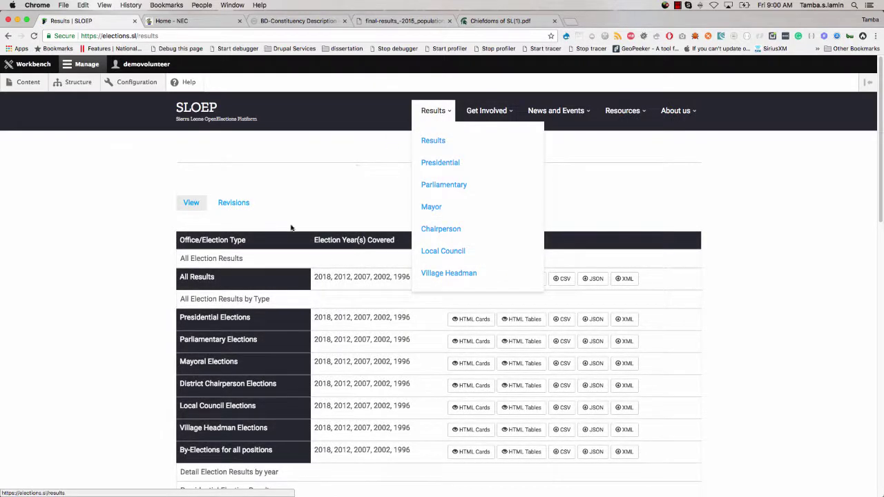
click(239, 199)
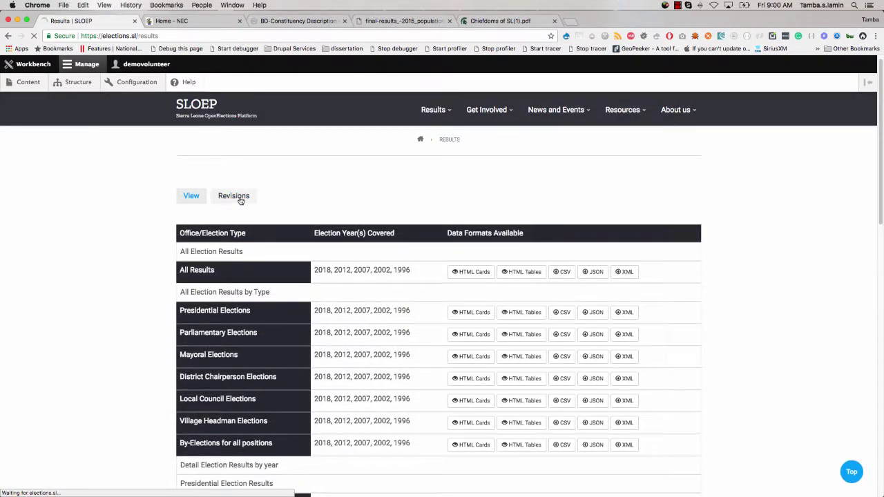
scroll(355, 302, down, 15)
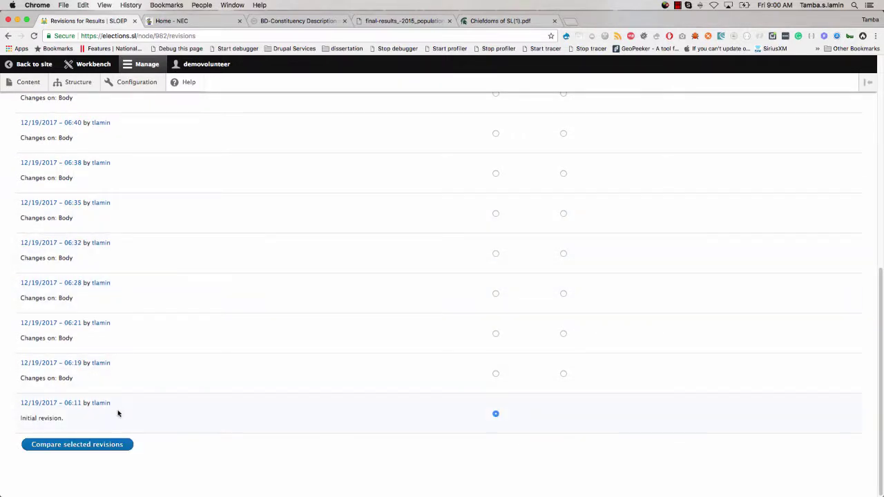
click(105, 445)
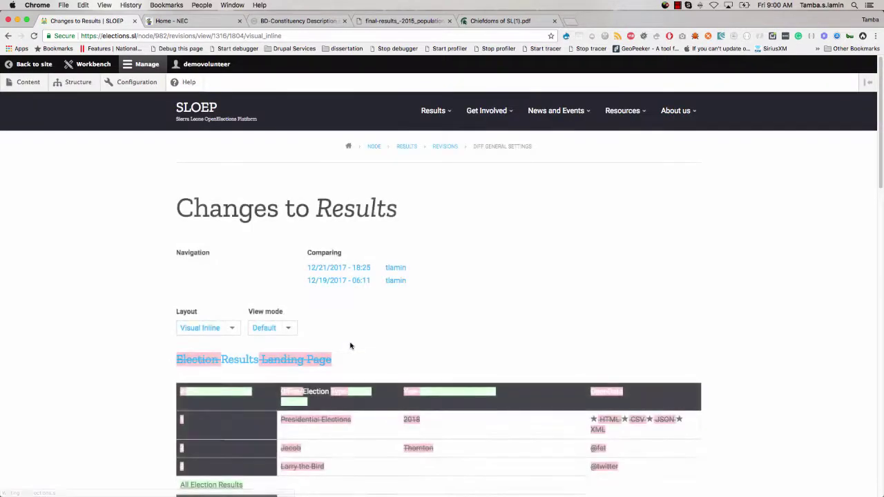
Review the highlighted changes to the Results page and switch the comparison layout to Split fields.
scroll(351, 346, down, 3)
scroll(351, 347, down, 15)
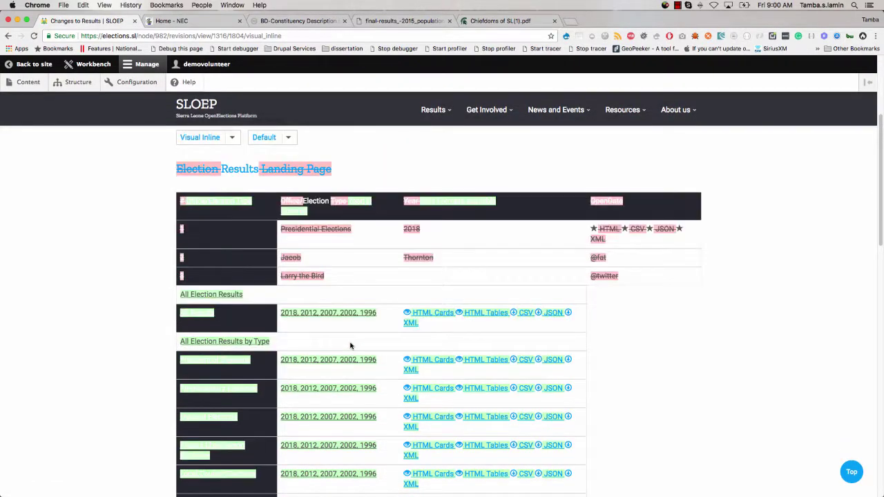
scroll(351, 346, down, 8)
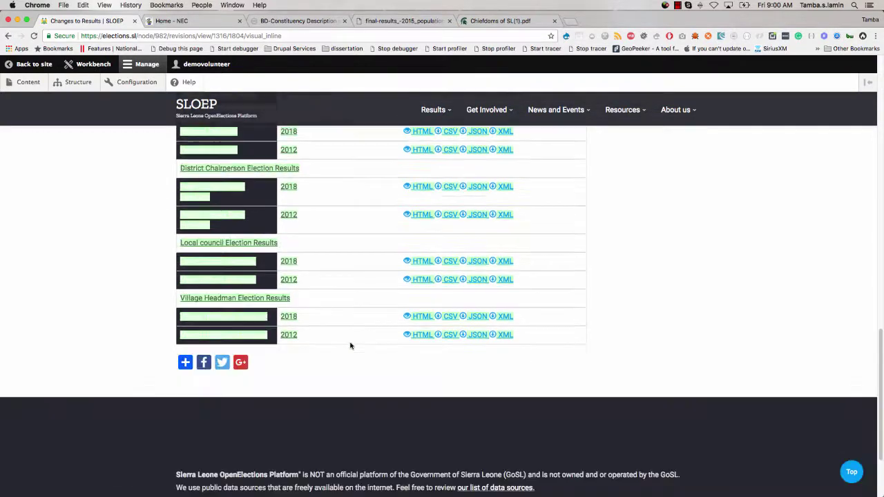
scroll(350, 346, up, 5)
scroll(351, 346, up, 15)
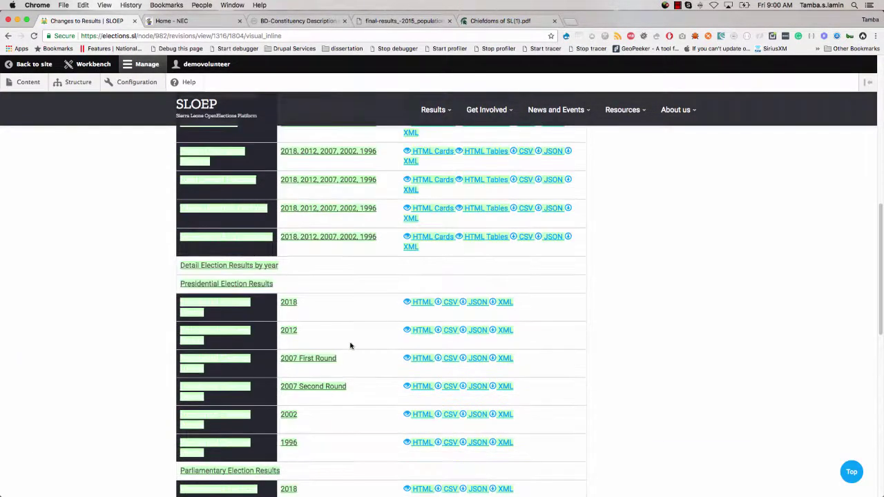
scroll(350, 346, up, 3)
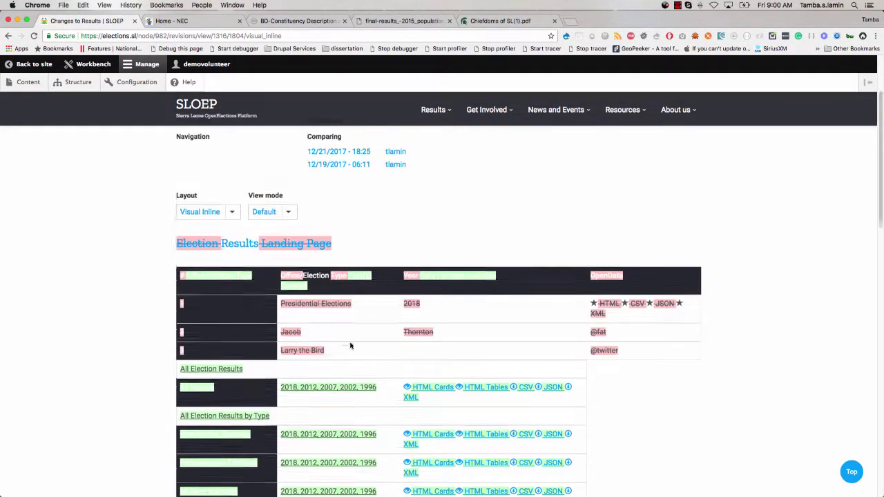
scroll(350, 347, up, 3)
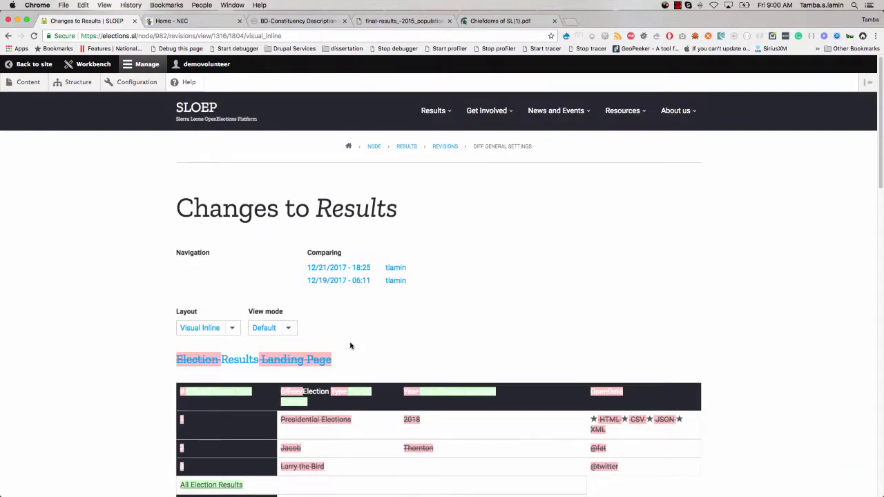
click(233, 330)
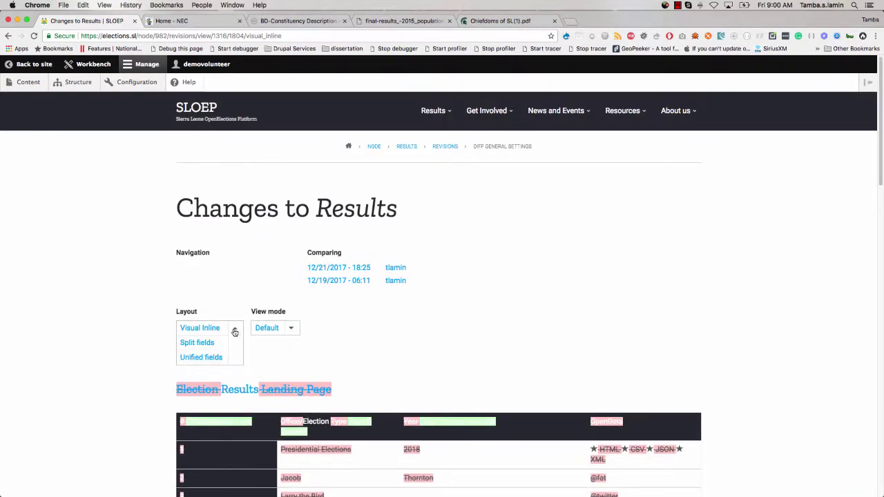
click(203, 338)
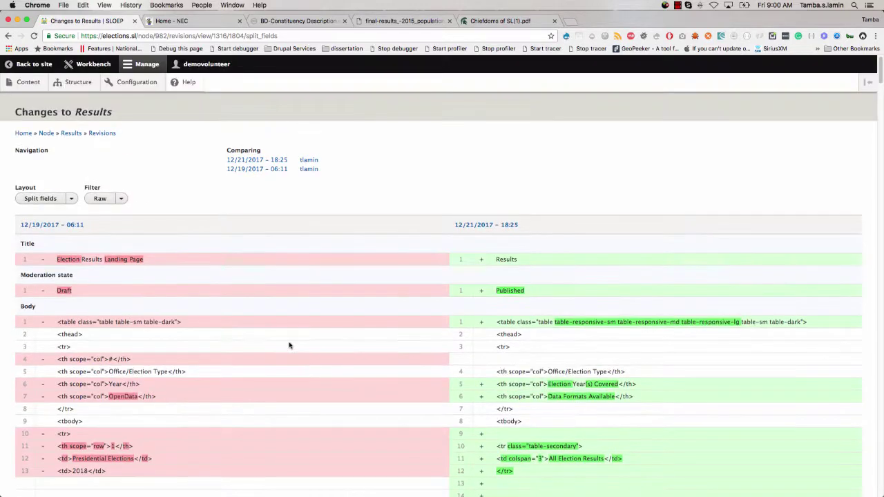
Look through the whole side-by-side comparison of the Results page's 12/19/2017 and 12/21/2017 revisions.
scroll(290, 346, down, 10)
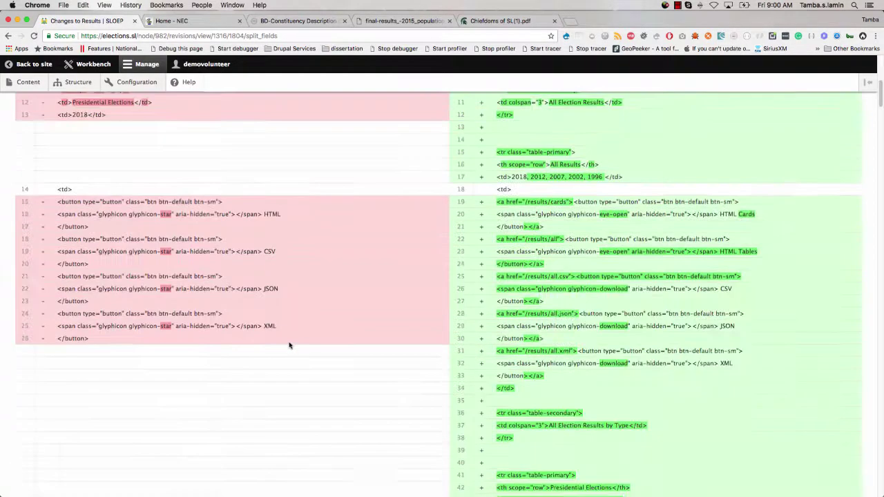
scroll(289, 345, down, 15)
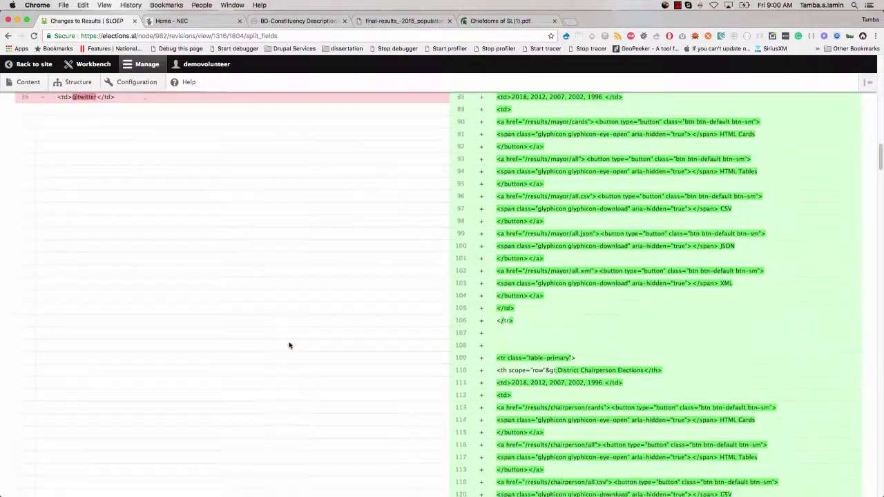
scroll(289, 346, down, 20)
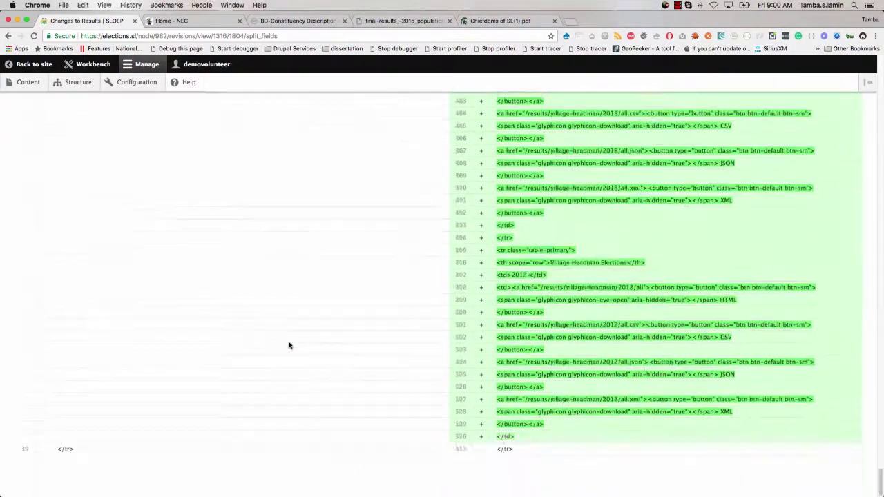
scroll(289, 345, up, 20)
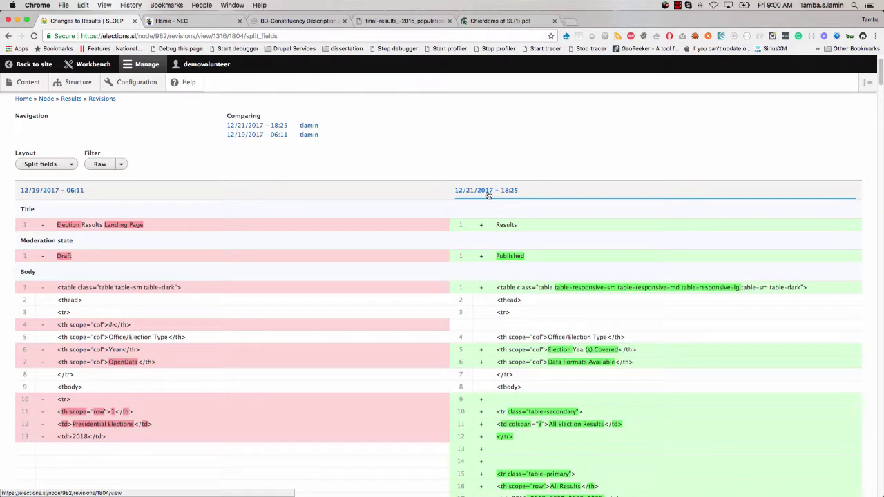
Switch the Results comparison layout to Unified fields and look through the changes in its title, moderation state and body.
click(70, 165)
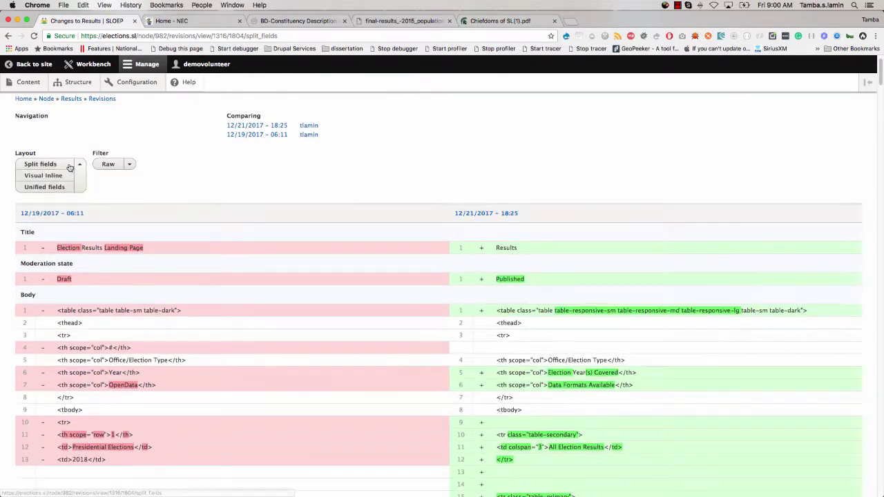
click(49, 188)
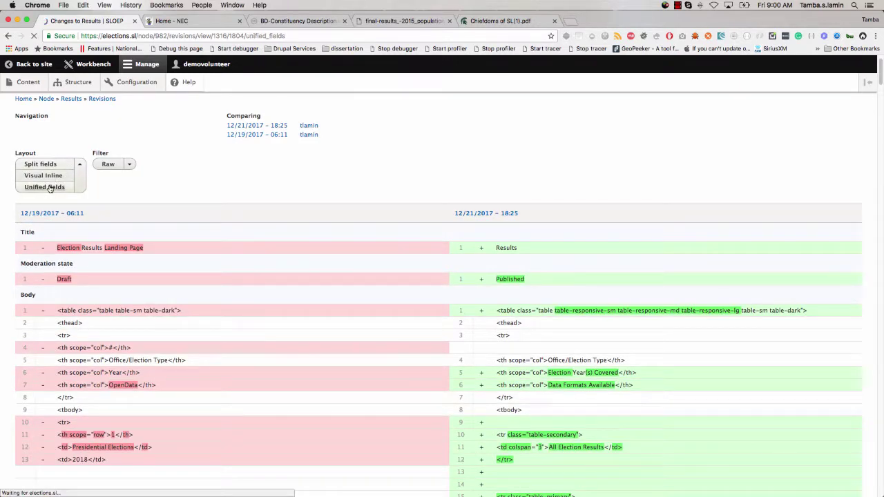
scroll(125, 299, down, 2)
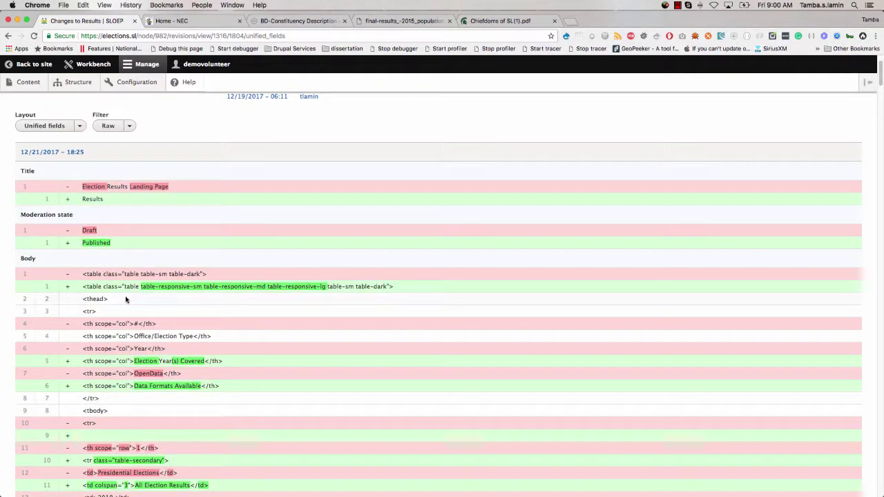
scroll(126, 299, down, 3)
scroll(126, 300, down, 15)
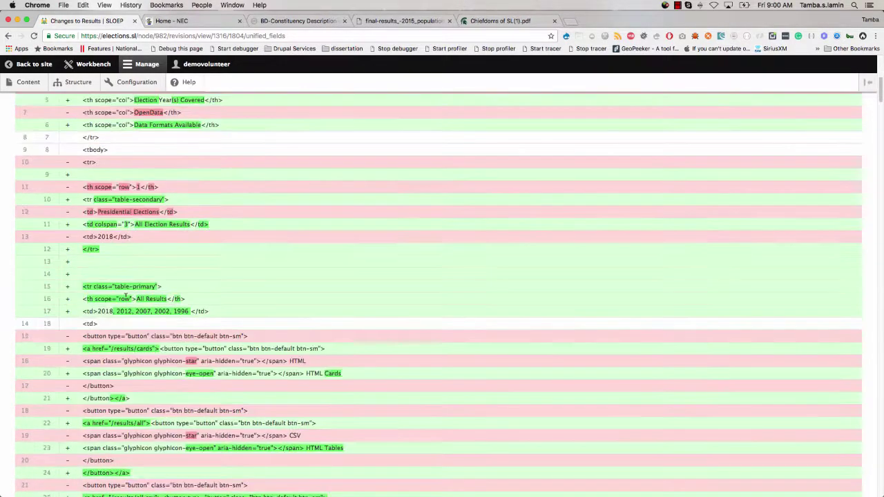
scroll(126, 297, up, 15)
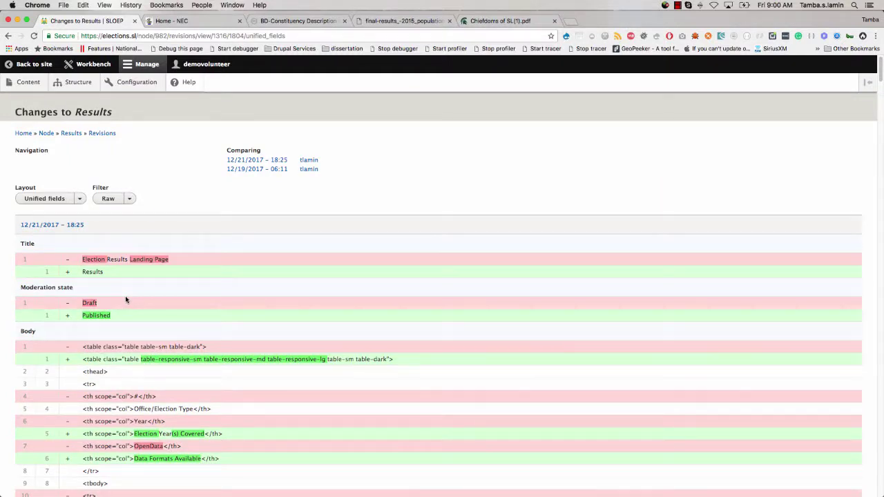
Return to the site's home page and log out of the volunteer account.
click(24, 134)
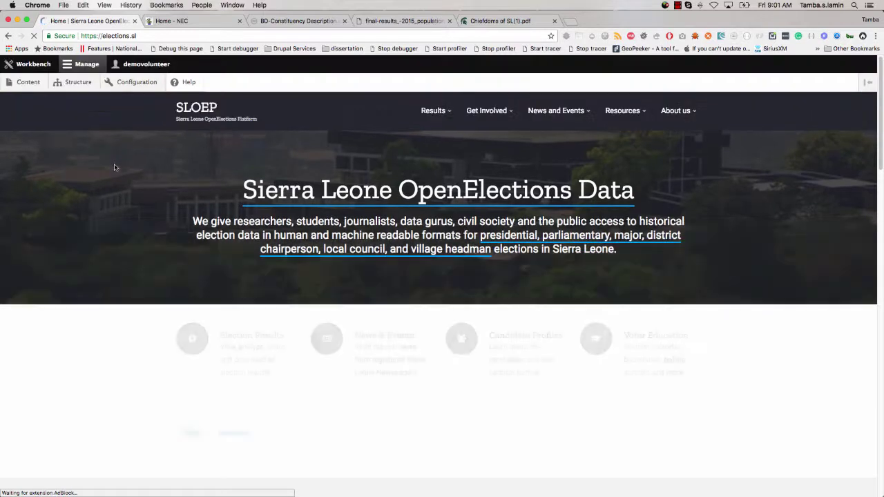
click(142, 64)
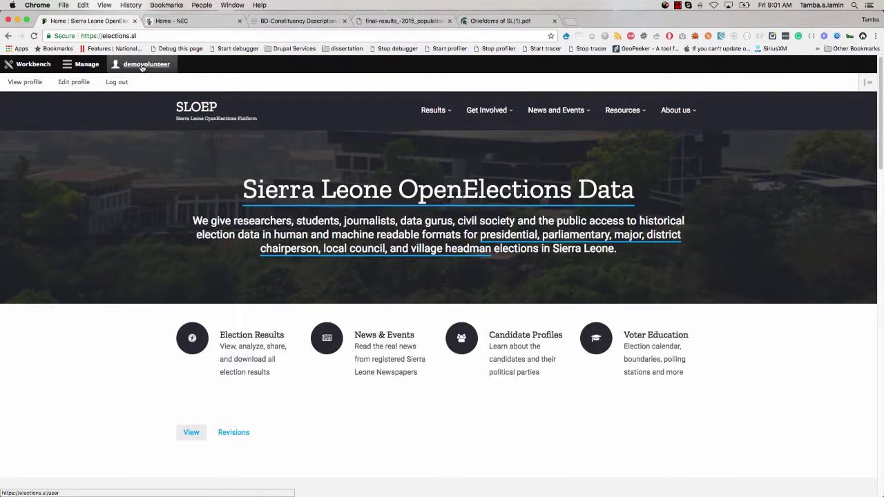
click(123, 83)
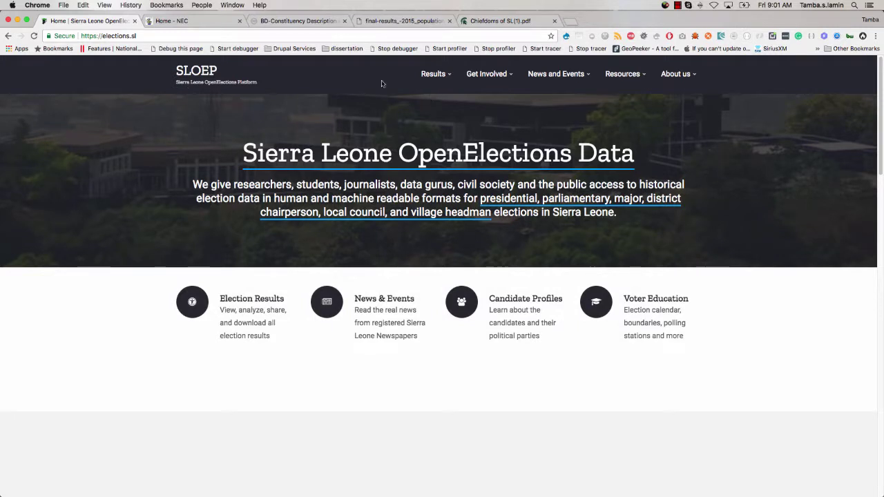
click(196, 72)
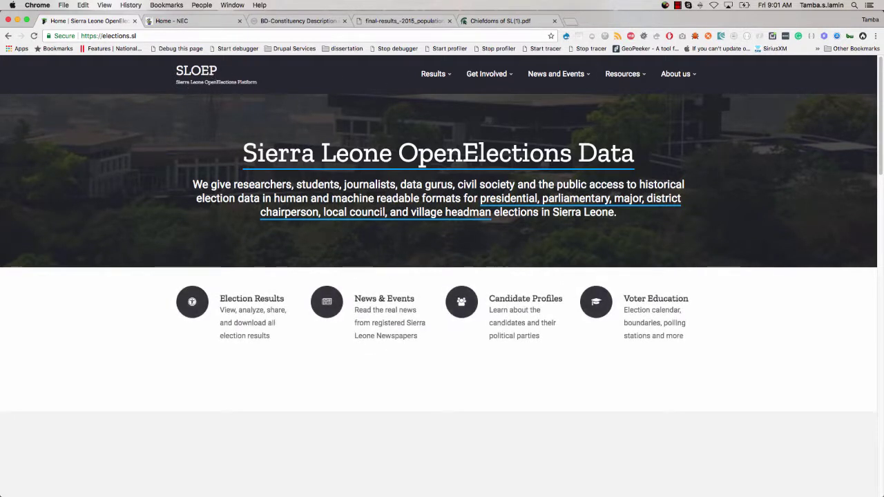